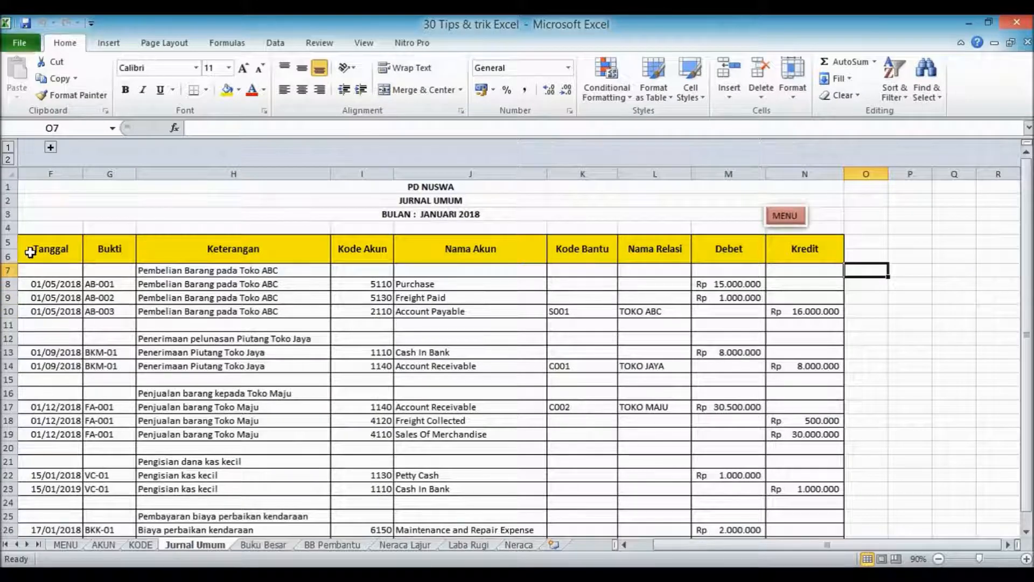
pyautogui.moveTo(30, 252); pyautogui.dragTo(832, 248)
pyautogui.click(810, 297)
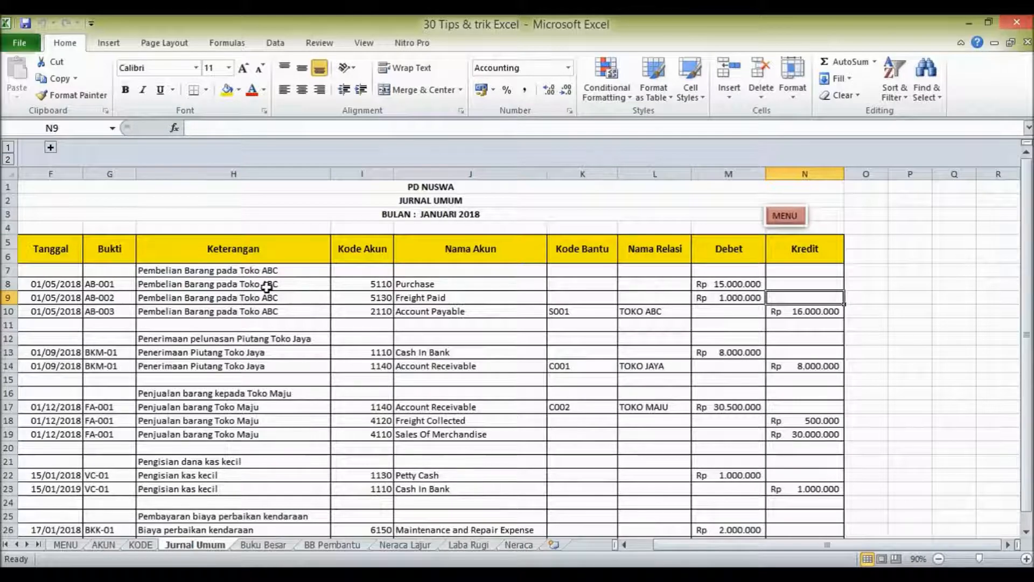
pyautogui.scroll(-3, 266, 287)
pyautogui.scroll(3, 267, 287)
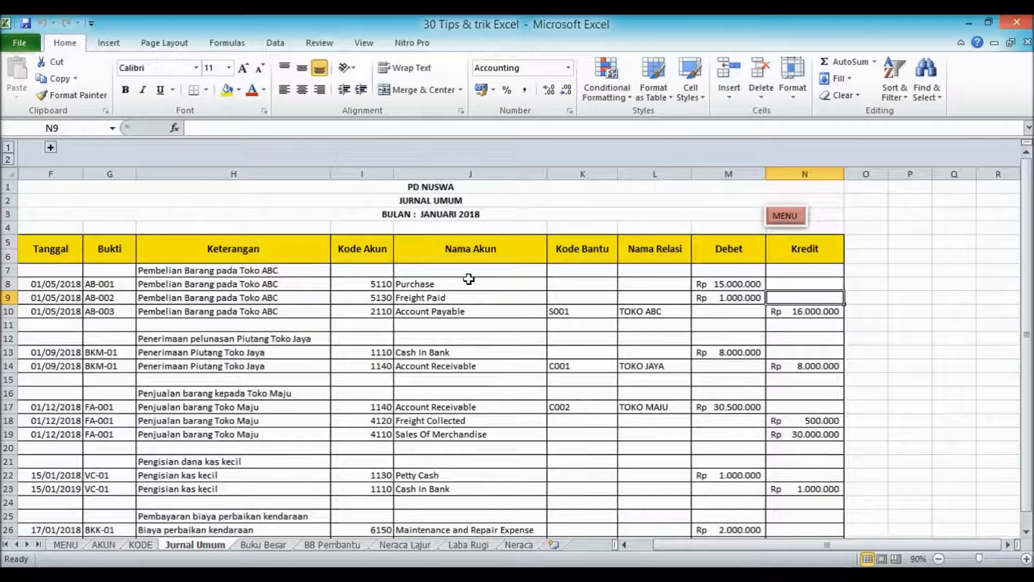
# Freeze the panes at cell O7 of the Jurnal Umum sheet and check that the header rows stay in place.
pyautogui.click(855, 267)
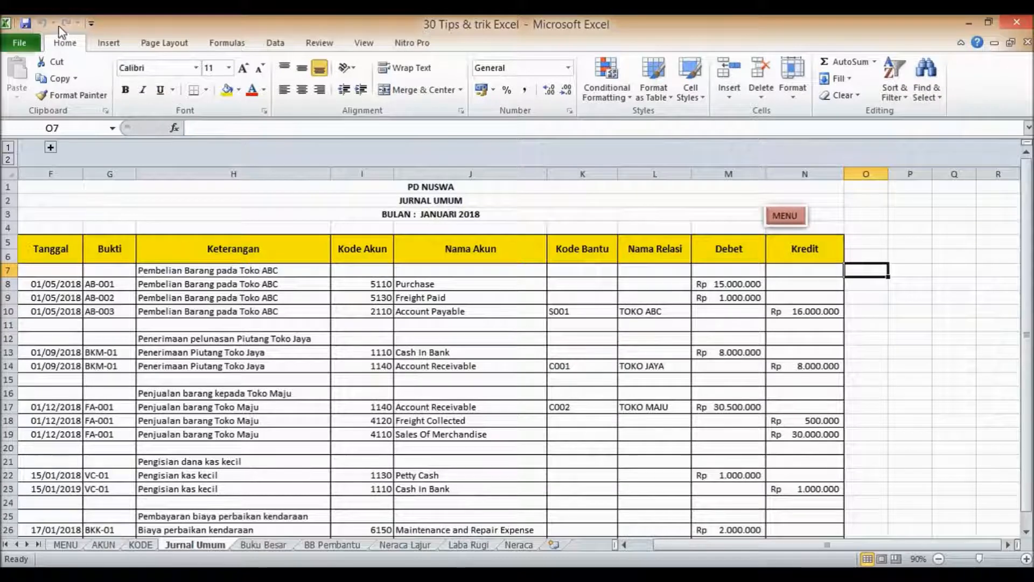
pyautogui.click(364, 43)
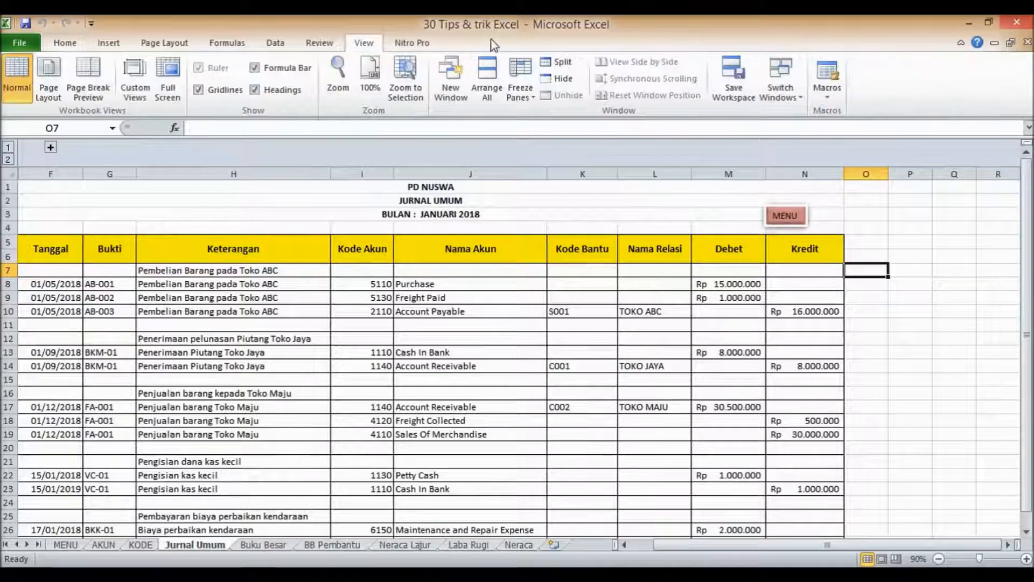
pyautogui.click(530, 102)
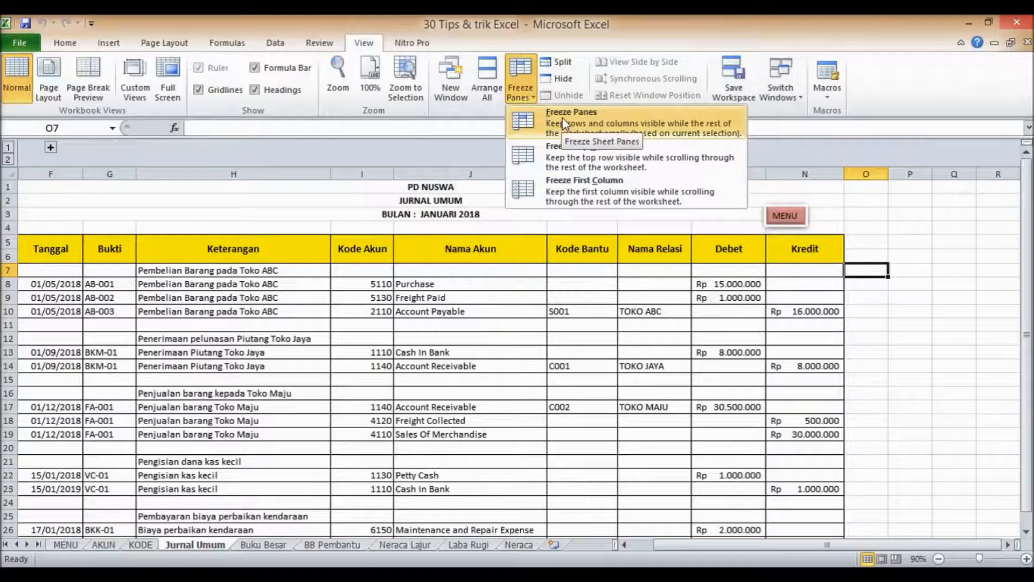
pyautogui.click(553, 131)
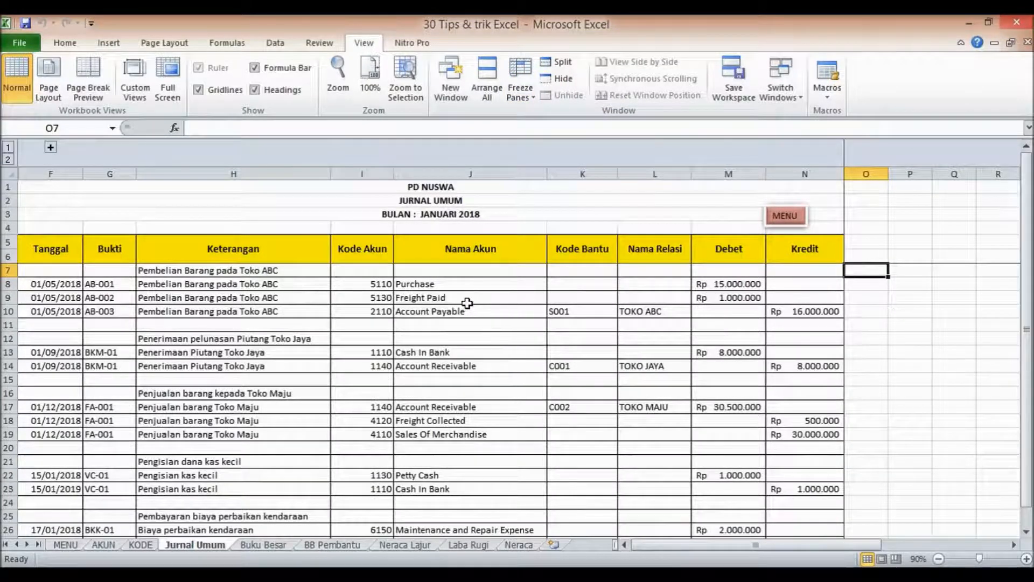
pyautogui.scroll(-1, 489, 293)
pyautogui.scroll(-3, 490, 293)
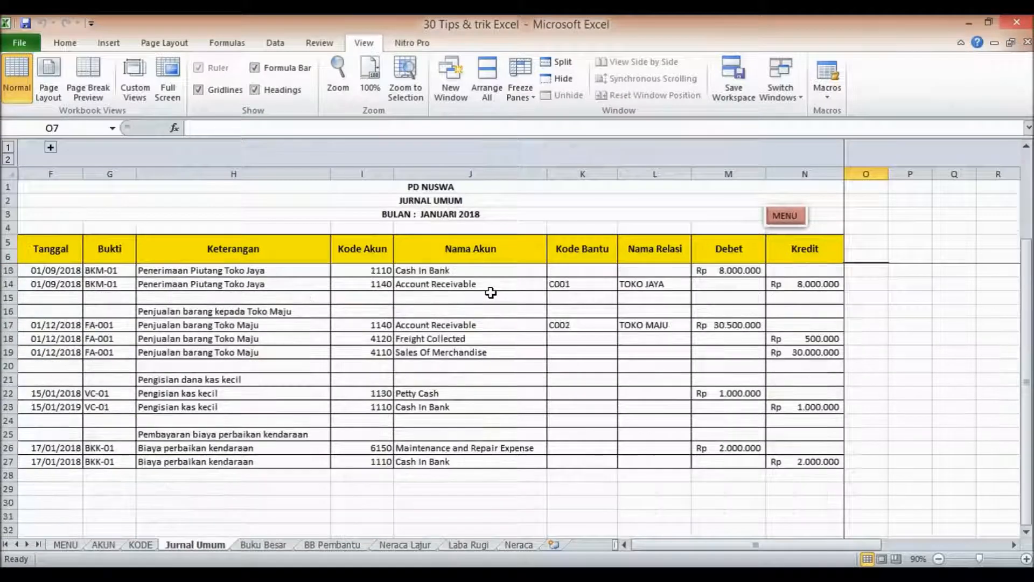
pyautogui.scroll(4, 490, 292)
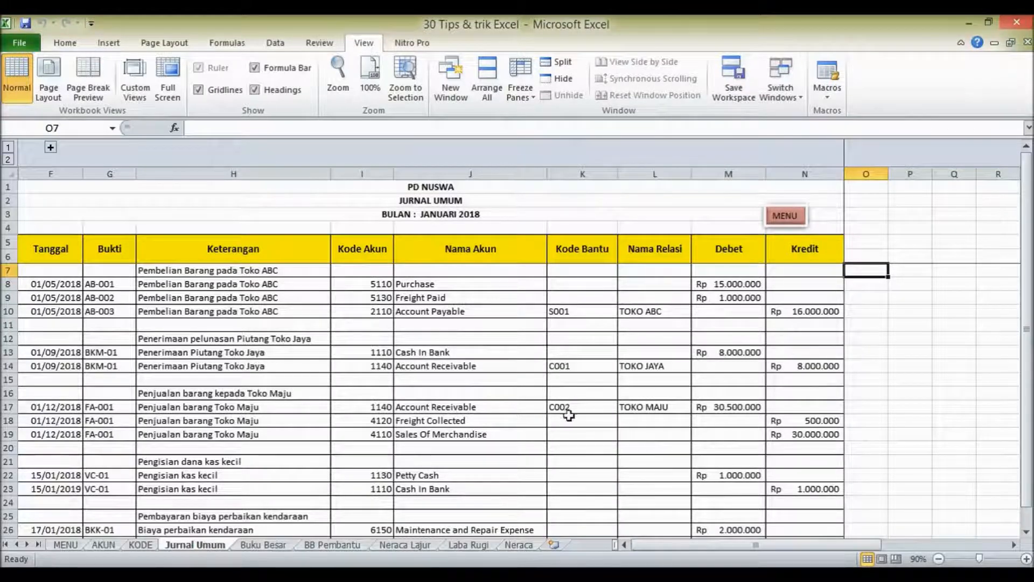
pyautogui.scroll(-2, 376, 397)
pyautogui.scroll(2, 363, 397)
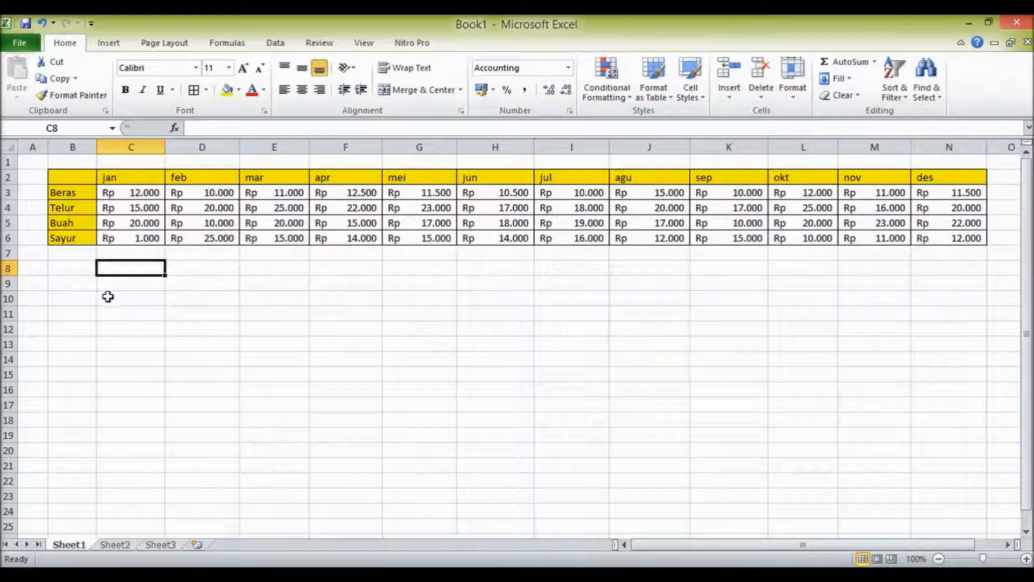
pyautogui.click(65, 268)
pyautogui.click(178, 286)
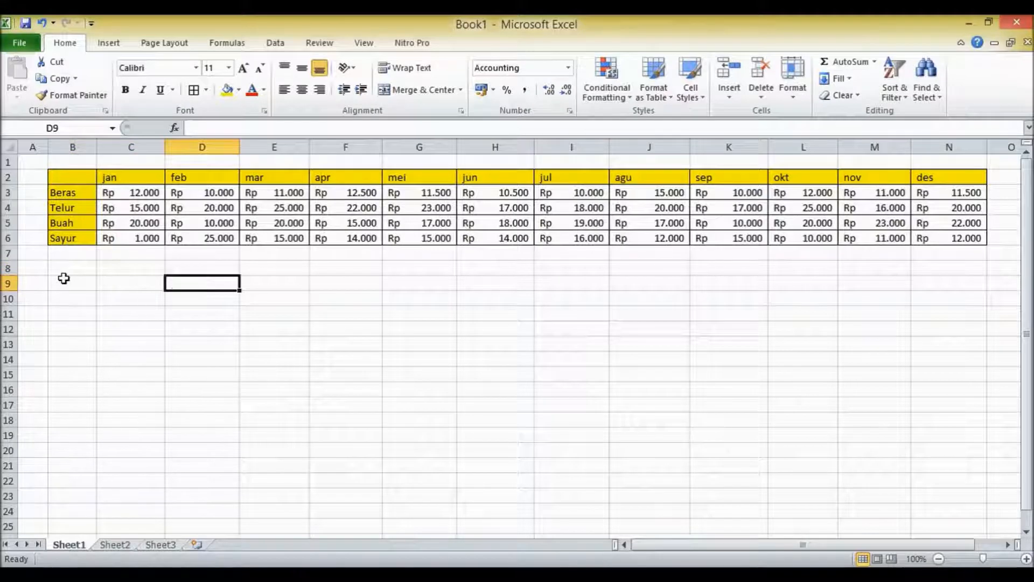
pyautogui.click(69, 268)
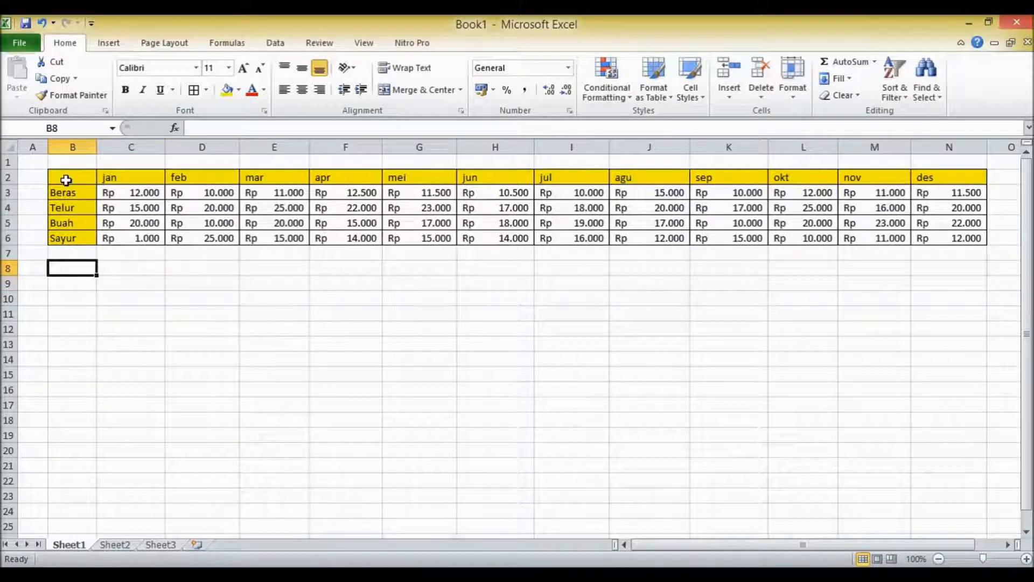
# Copy the monthly price table B2:N6 and paste it transposed at cell B9 using Paste Special.
pyautogui.moveTo(64, 178); pyautogui.dragTo(981, 239)
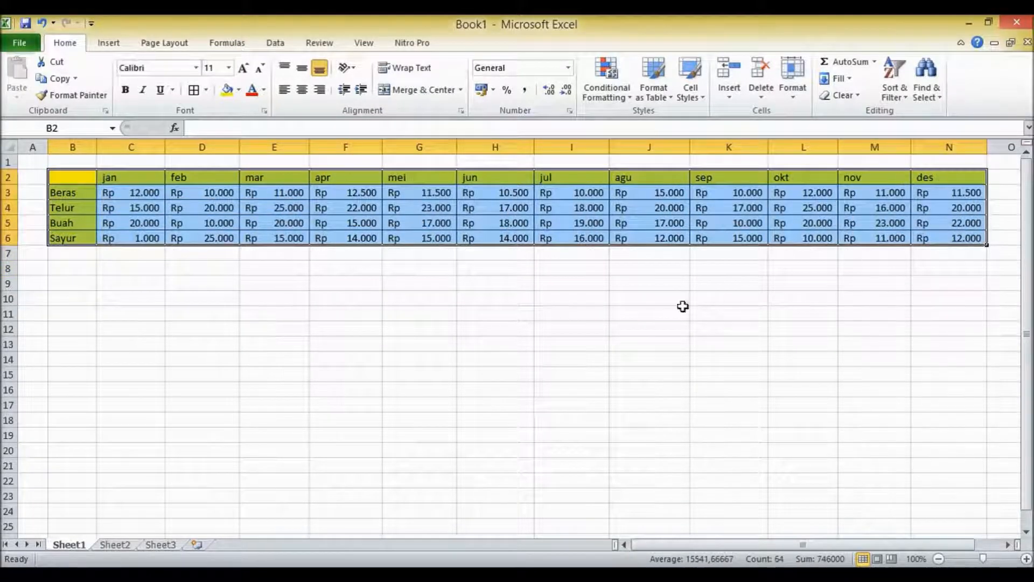
pyautogui.click(52, 78)
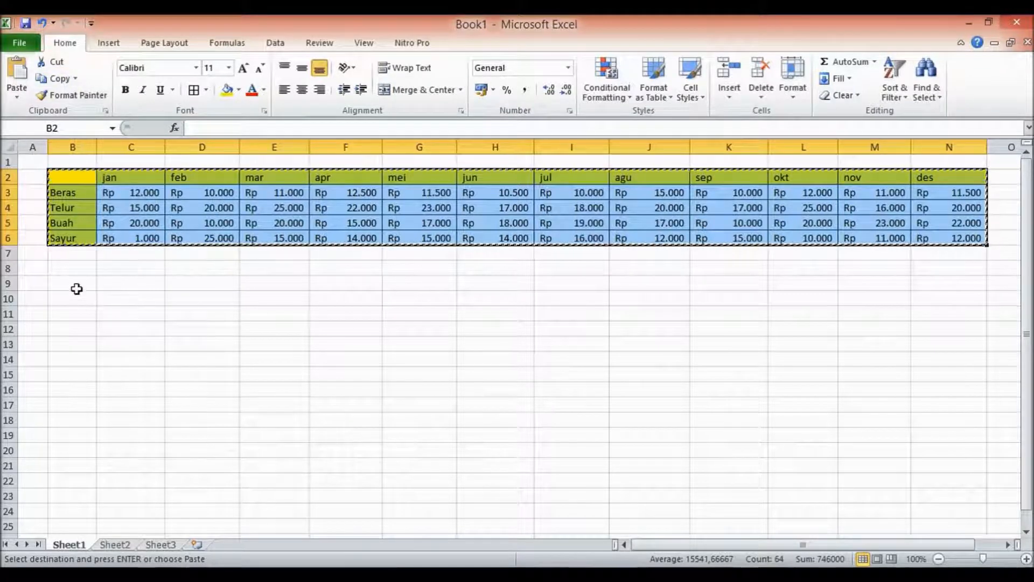
pyautogui.click(75, 286)
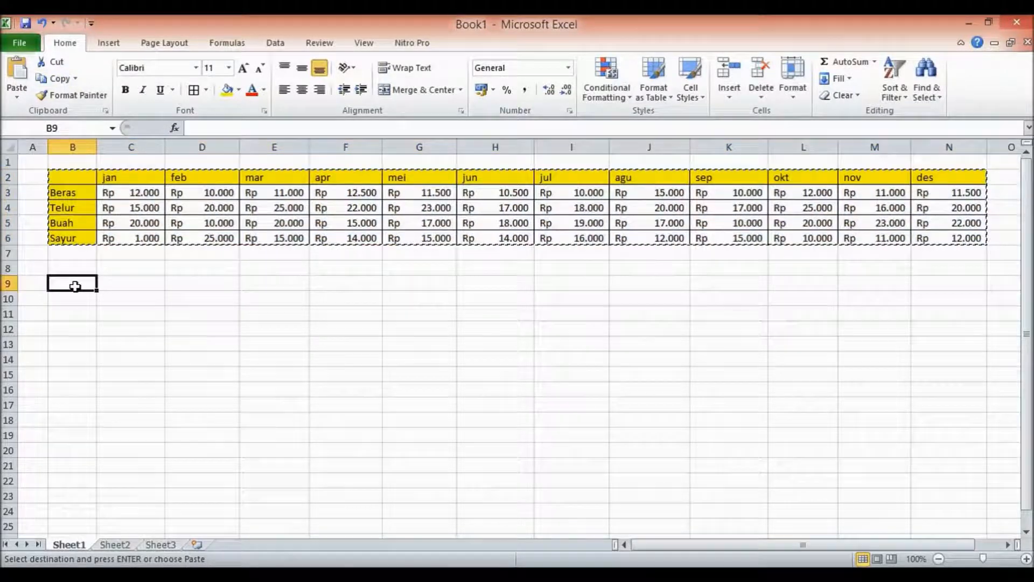
pyautogui.click(20, 98)
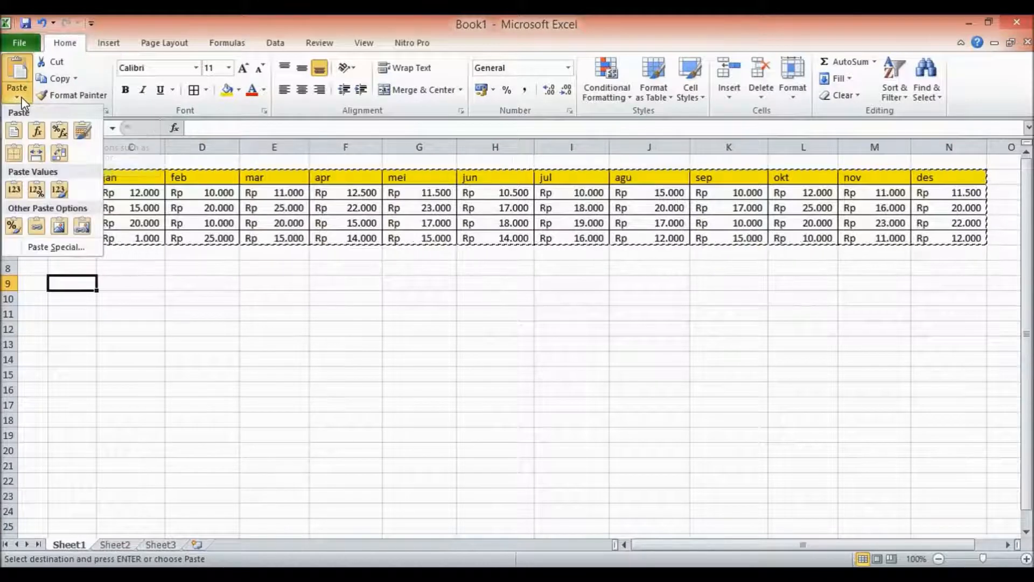
pyautogui.click(77, 247)
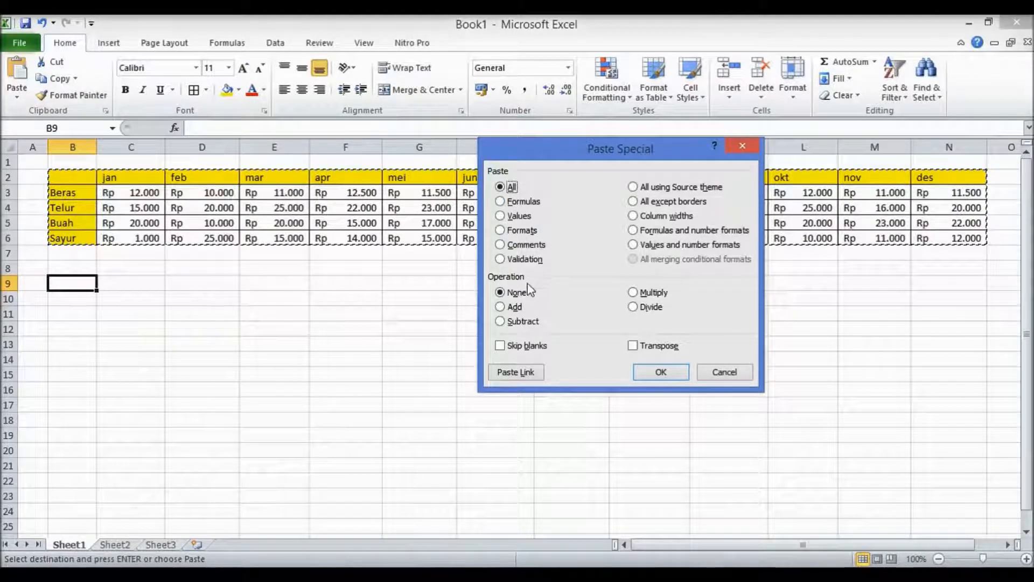
pyautogui.click(634, 345)
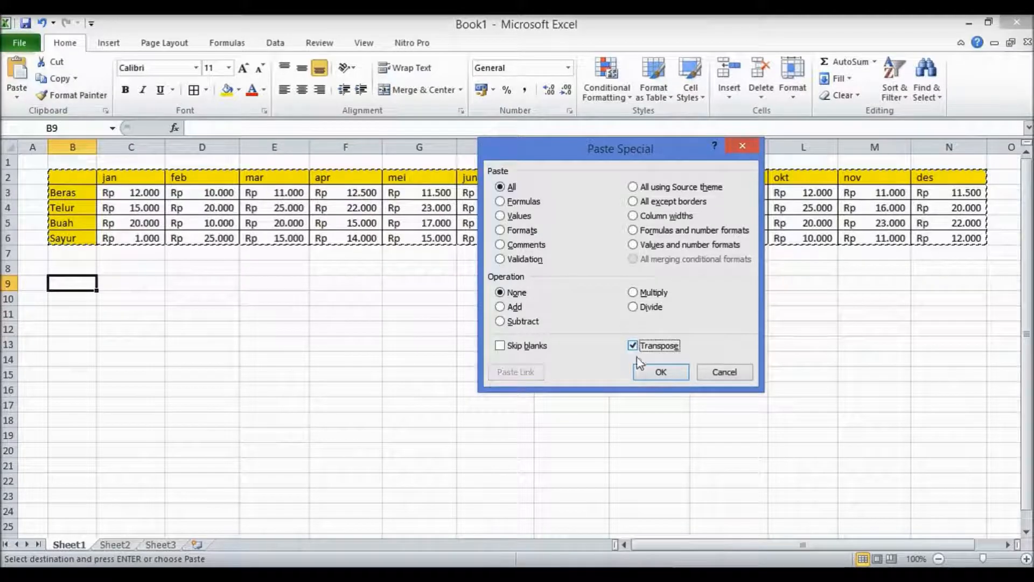
pyautogui.click(657, 372)
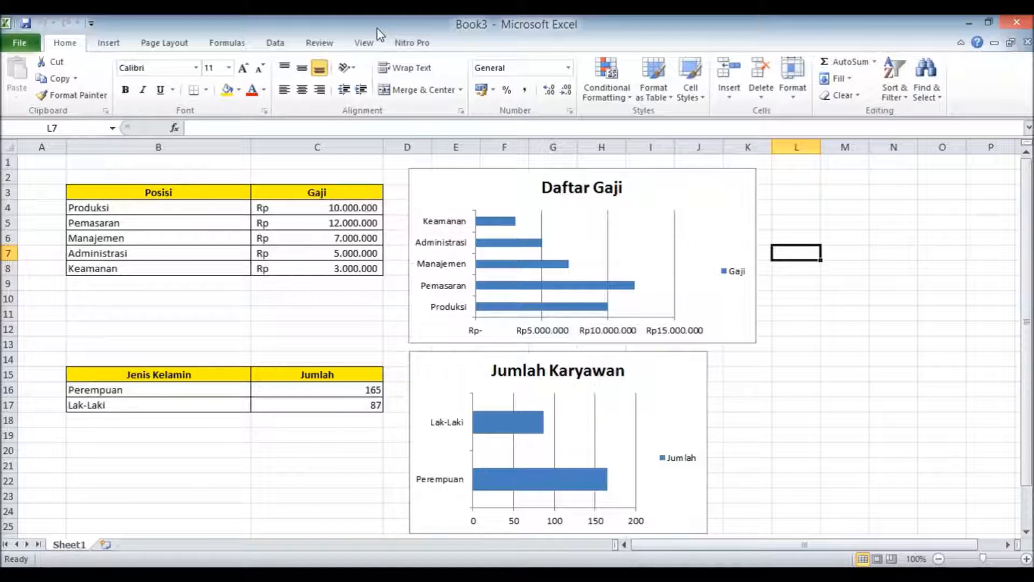
# Set the default file location for saved workbooks to C:\Demo Excel.
pyautogui.click(32, 46)
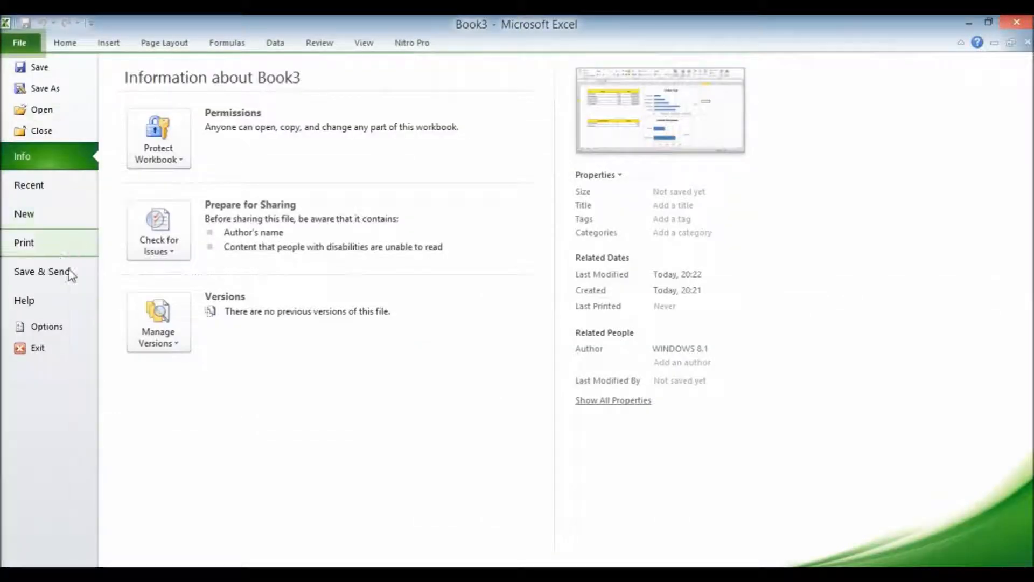
pyautogui.click(68, 329)
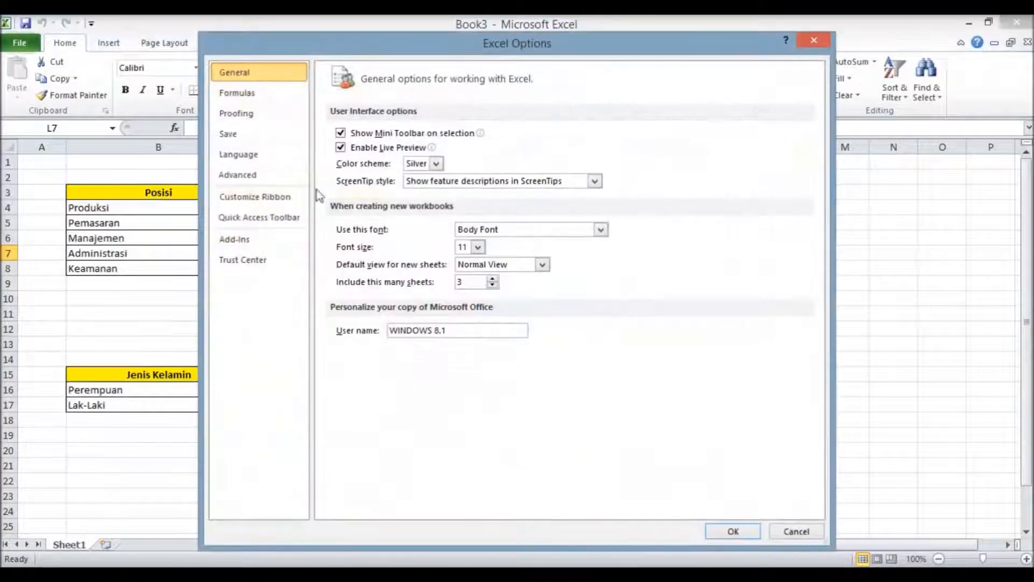
pyautogui.click(256, 134)
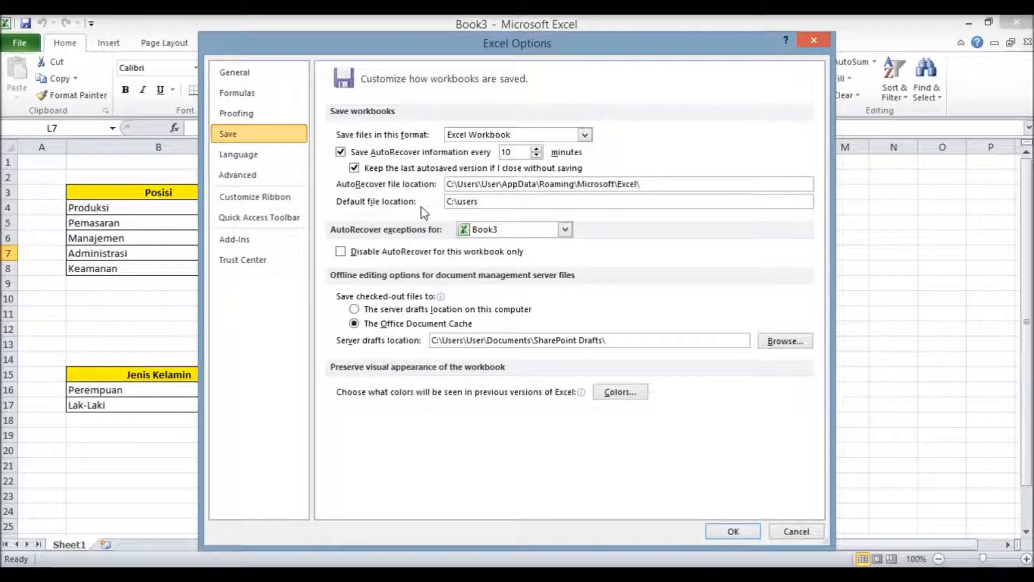
pyautogui.click(494, 206)
pyautogui.press('BackSpace')
pyautogui.press('BackSpace')
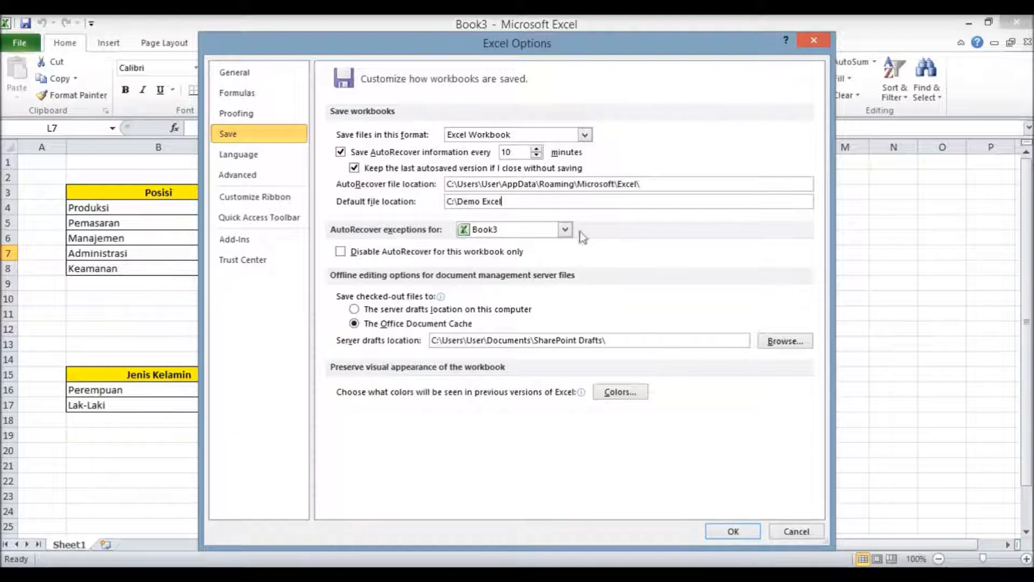
pyautogui.click(725, 528)
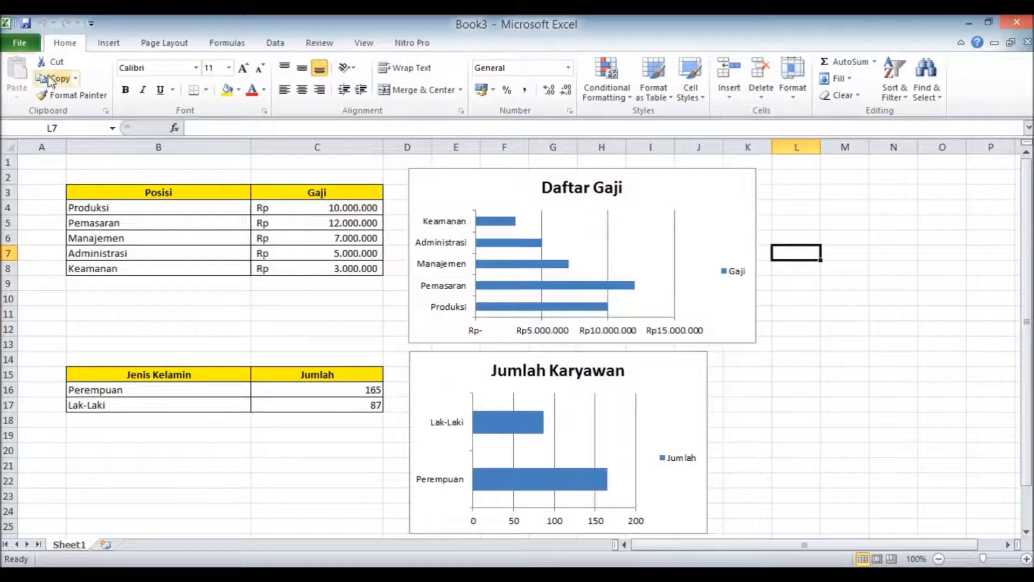
# Save the workbook as Data excel in the Demo Excel folder.
pyautogui.click(24, 20)
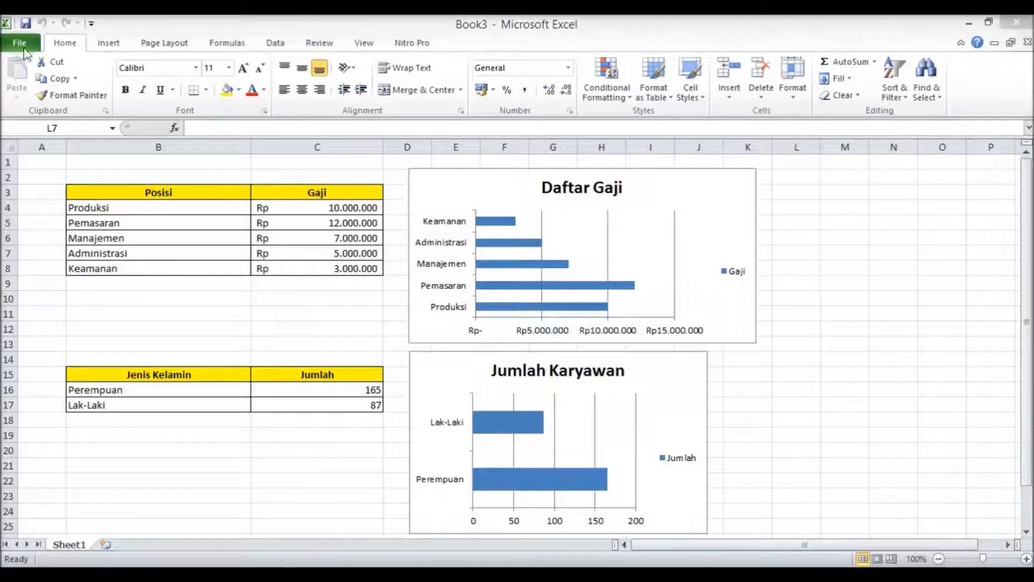
pyautogui.click(26, 25)
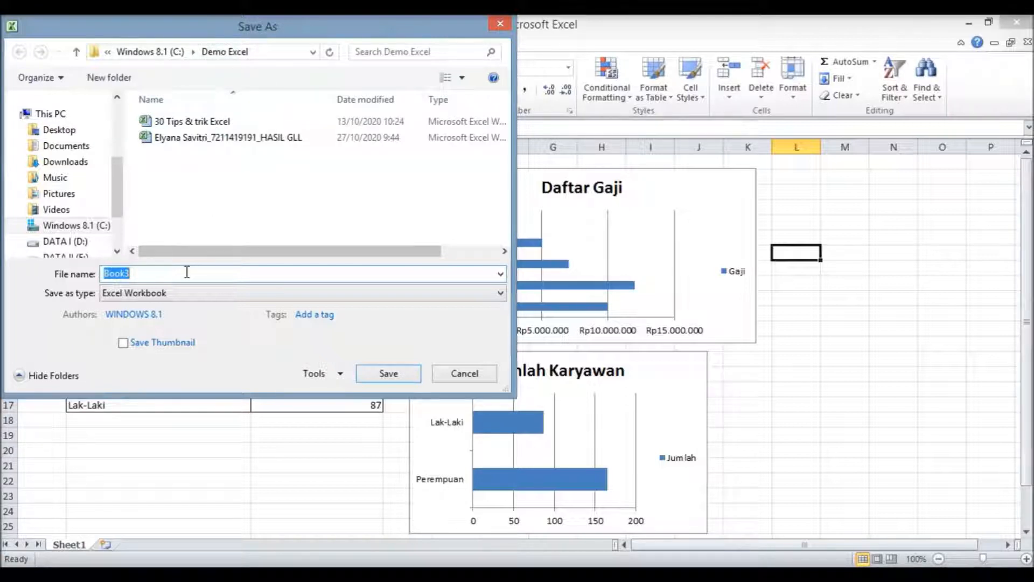
pyautogui.press('BackSpace')
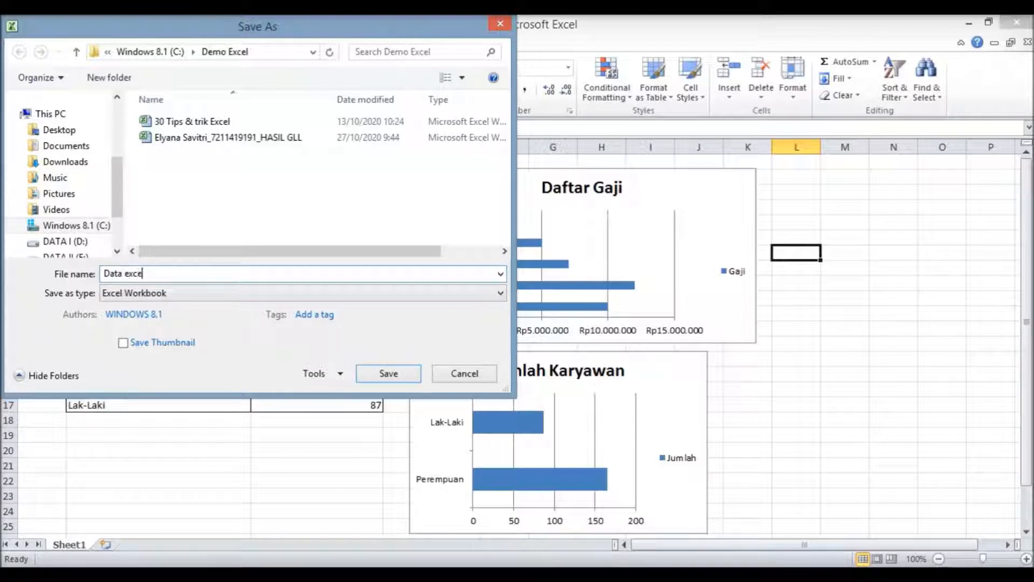
pyautogui.click(405, 379)
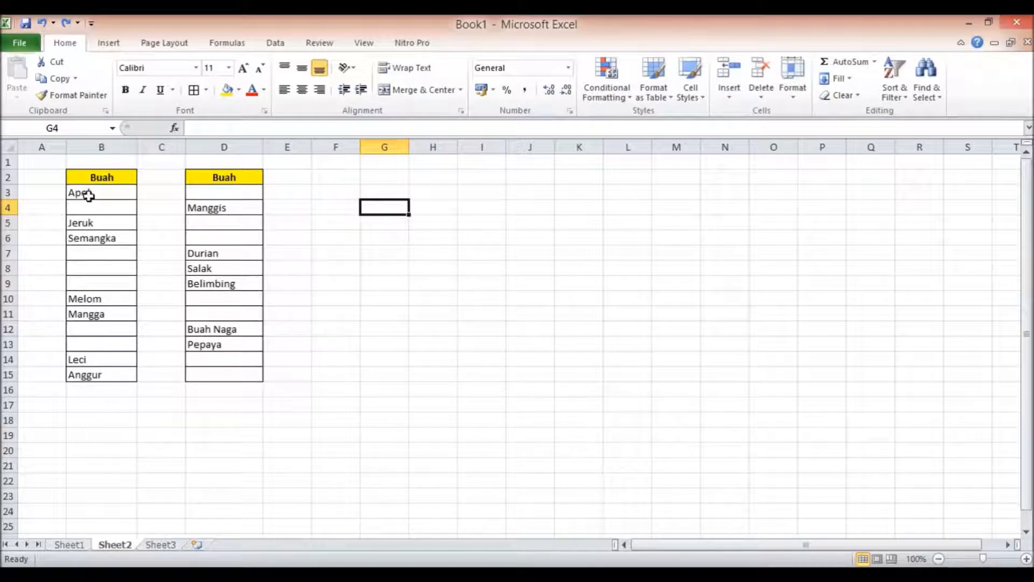
# Examine the filled and blank cells in the two Buah columns on Sheet2.
pyautogui.click(221, 193)
pyautogui.click(228, 223)
pyautogui.click(232, 249)
pyautogui.click(231, 235)
pyautogui.click(201, 221)
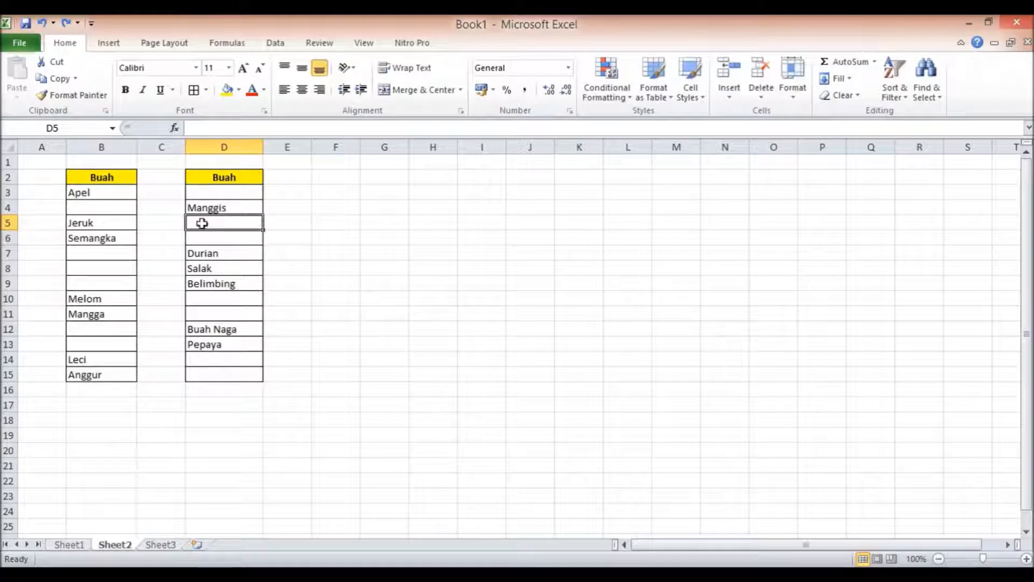
pyautogui.click(107, 194)
pyautogui.click(113, 237)
pyautogui.click(113, 254)
pyautogui.click(118, 344)
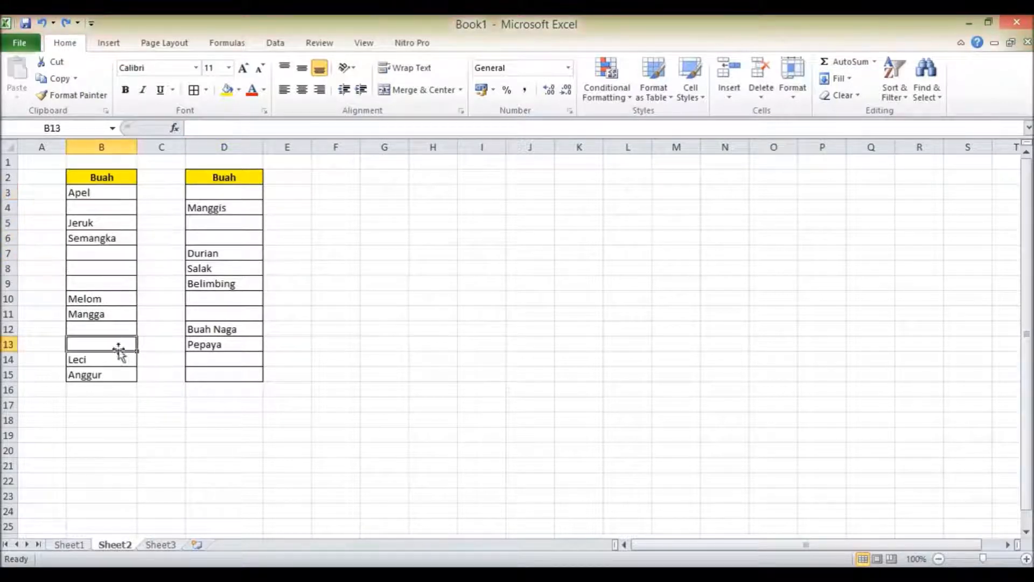
# Try to copy the fruit list B3:B15 onto D3:D15 with a regular paste.
pyautogui.moveTo(112, 199); pyautogui.dragTo(118, 371)
pyautogui.click(54, 79)
pyautogui.moveTo(235, 195); pyautogui.dragTo(237, 374)
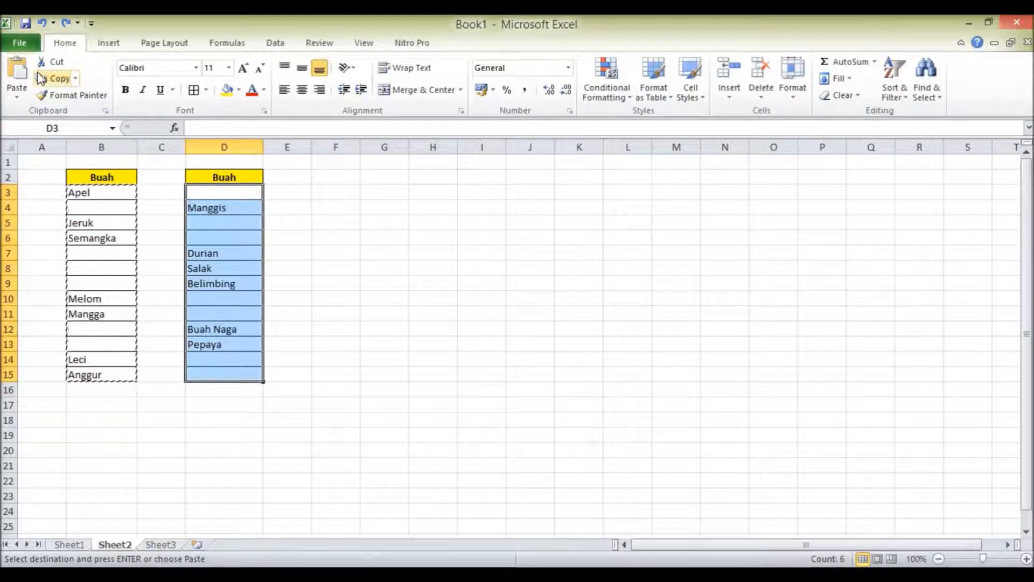
pyautogui.click(17, 75)
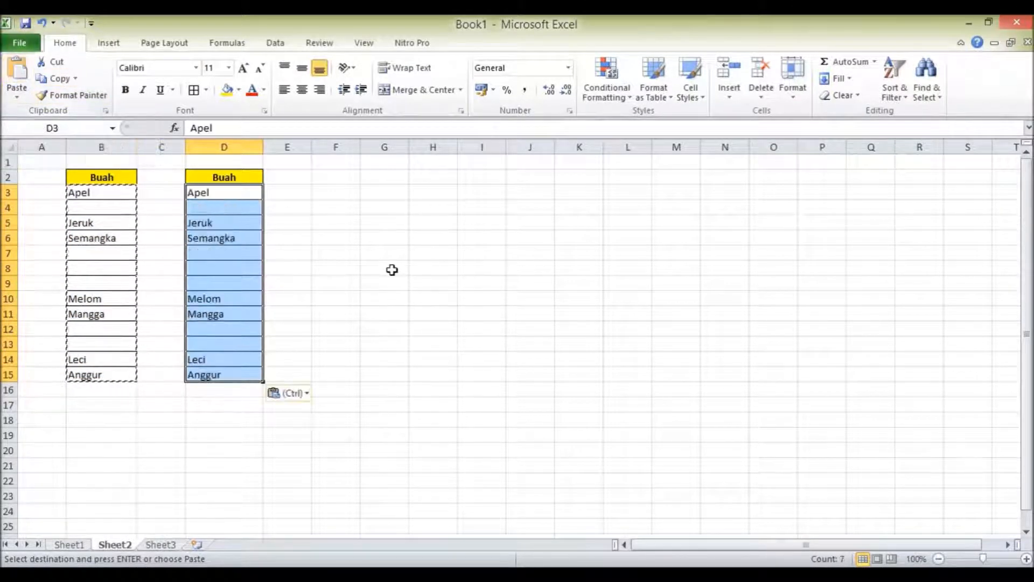
pyautogui.click(392, 270)
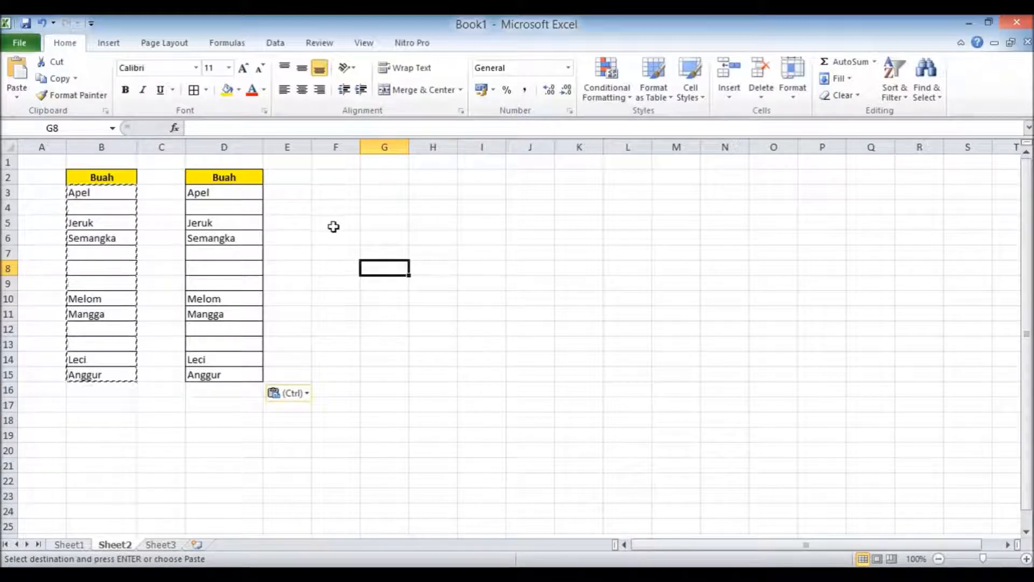
# Undo the paste into the second Buah column and cancel the copy mode.
pyautogui.click(328, 197)
pyautogui.click(333, 176)
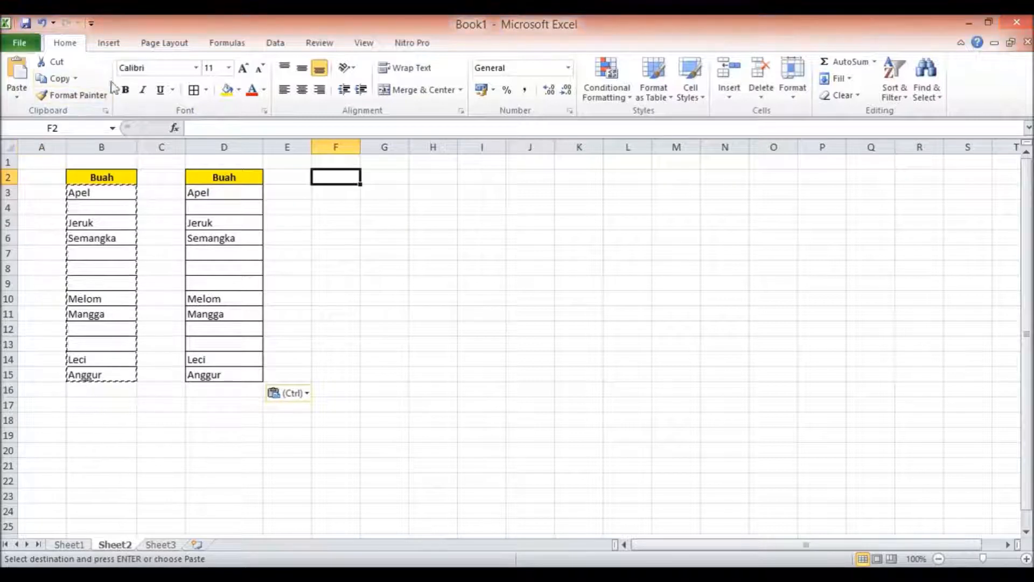
pyautogui.click(42, 22)
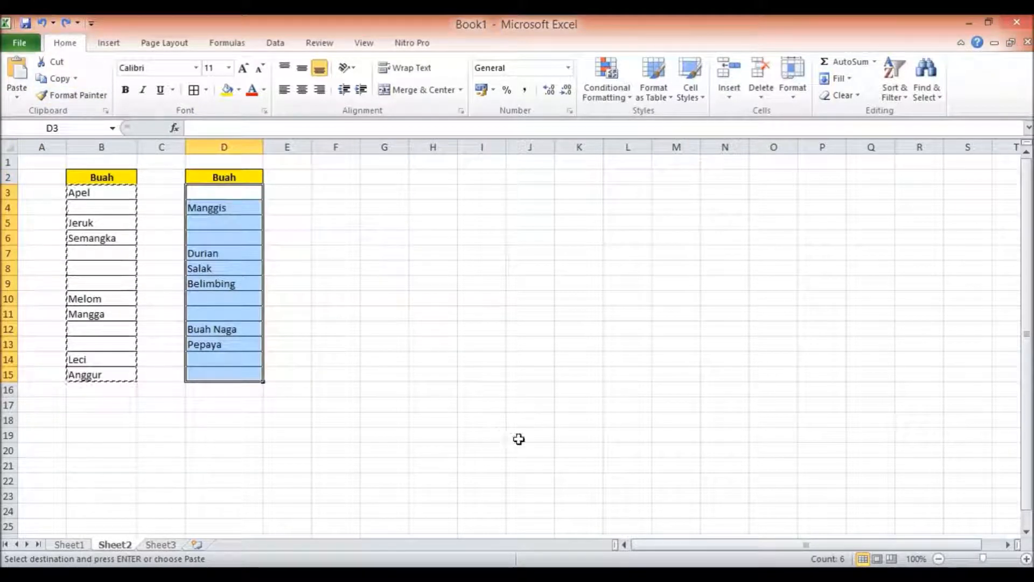
pyautogui.press('Escape')
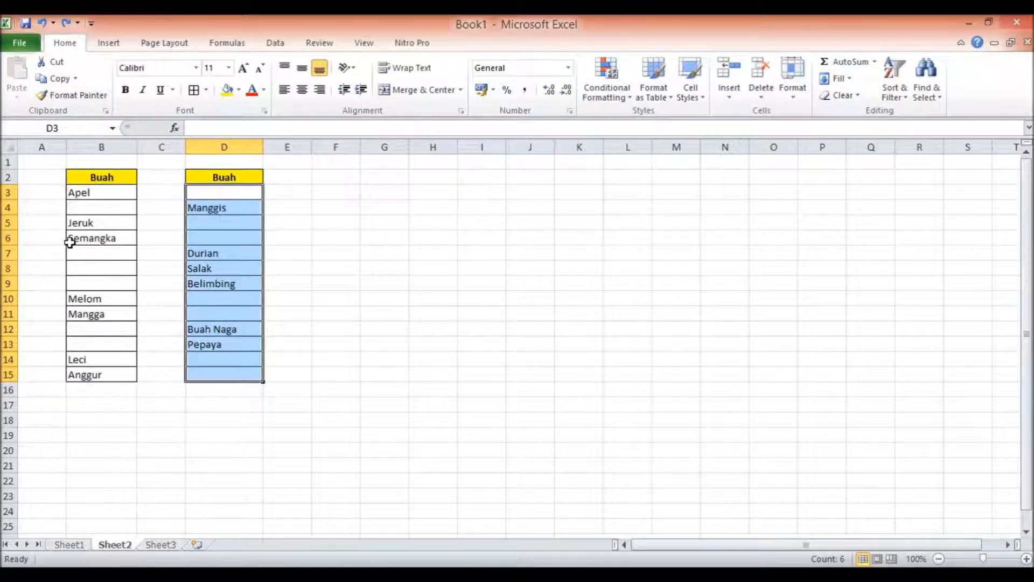
# Copy the fruit list B3:B15 onto D3:D15 with Paste Special, skipping blank cells.
pyautogui.moveTo(102, 190); pyautogui.dragTo(106, 378)
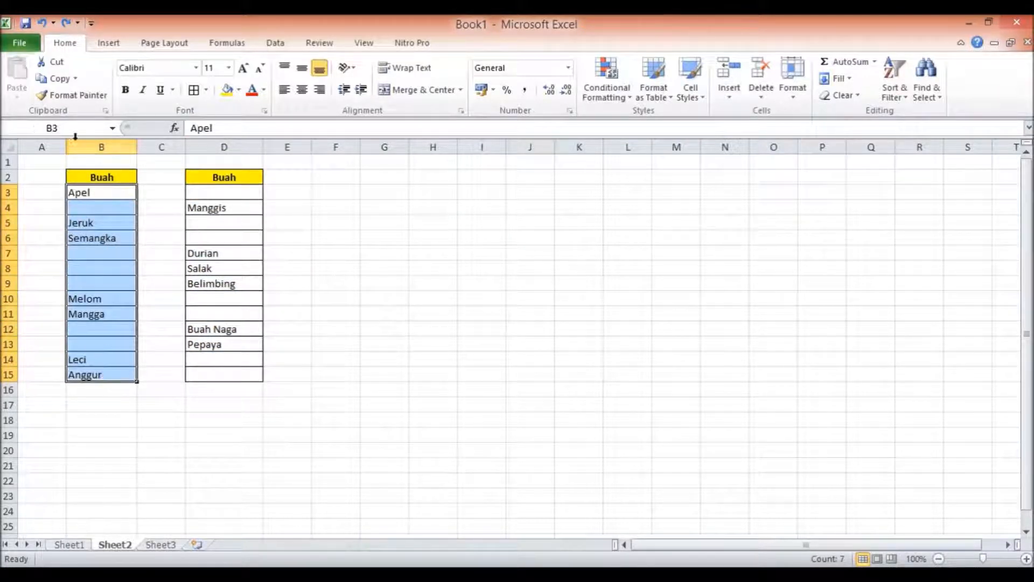
pyautogui.click(57, 78)
pyautogui.moveTo(214, 190); pyautogui.dragTo(229, 374)
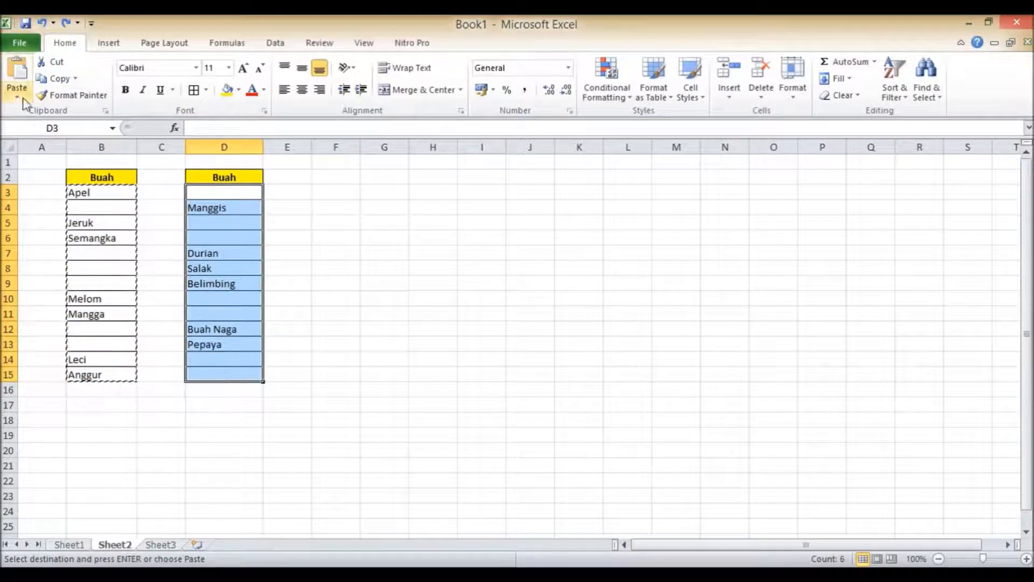
pyautogui.click(23, 100)
pyautogui.click(81, 244)
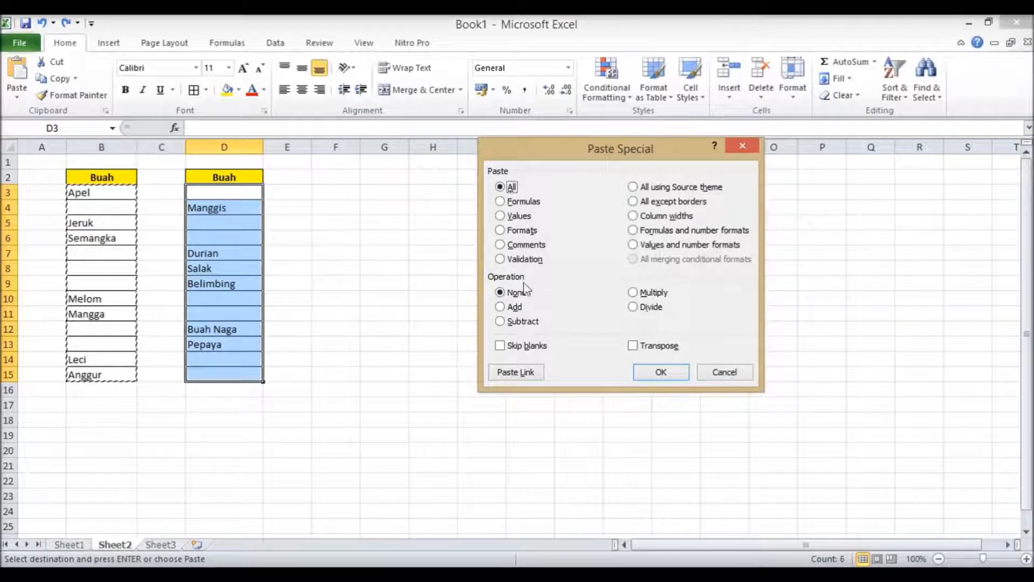
pyautogui.click(501, 346)
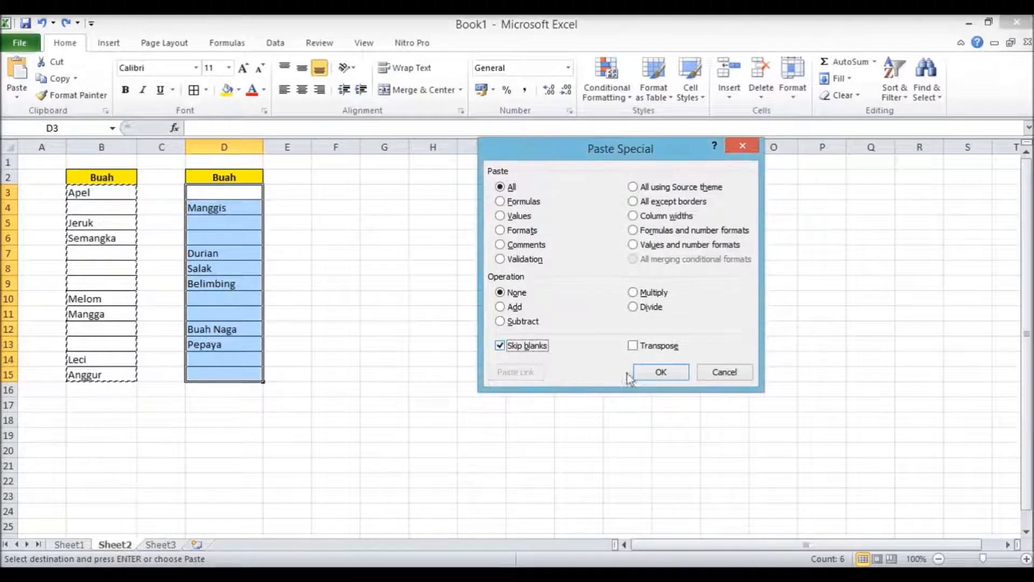
pyautogui.click(657, 373)
pyautogui.click(335, 387)
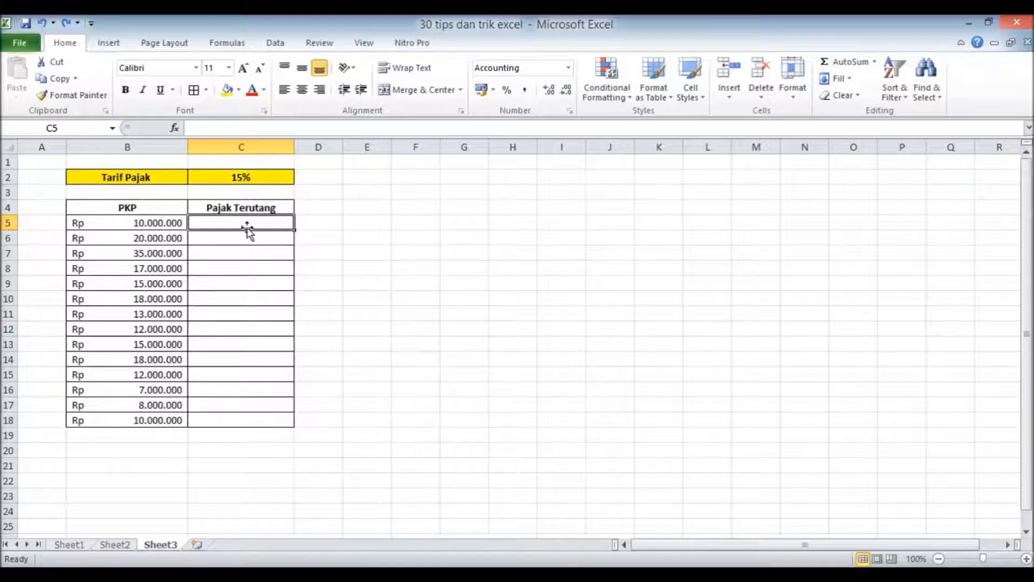
# Calculate the first Pajak Terutang on Sheet3 by entering =B5*C2 in cell C5.
pyautogui.click(180, 206)
pyautogui.click(282, 174)
pyautogui.click(258, 226)
pyautogui.write('=')
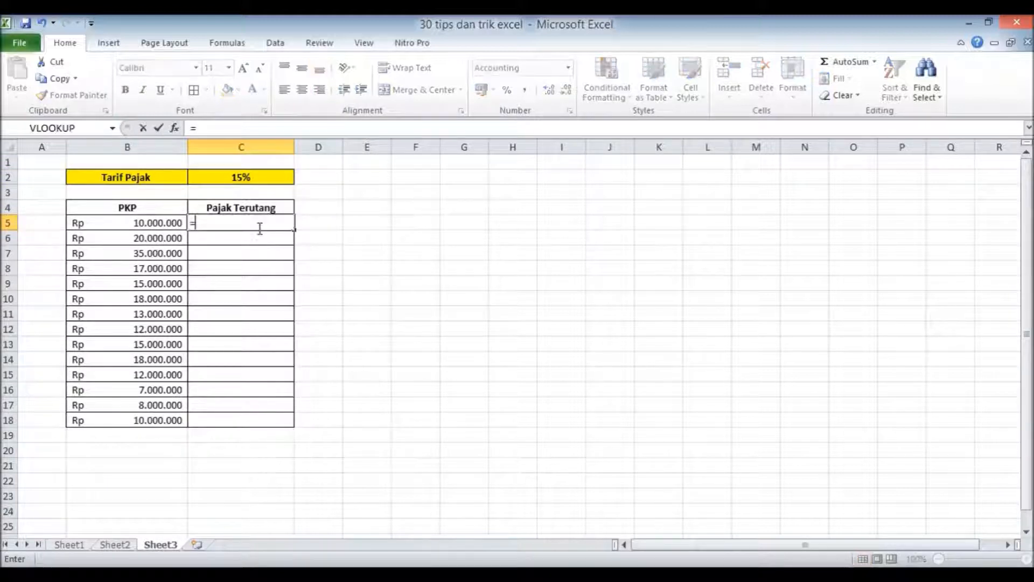
pyautogui.click(162, 222)
pyautogui.write('*')
pyautogui.click(209, 182)
pyautogui.press('Return')
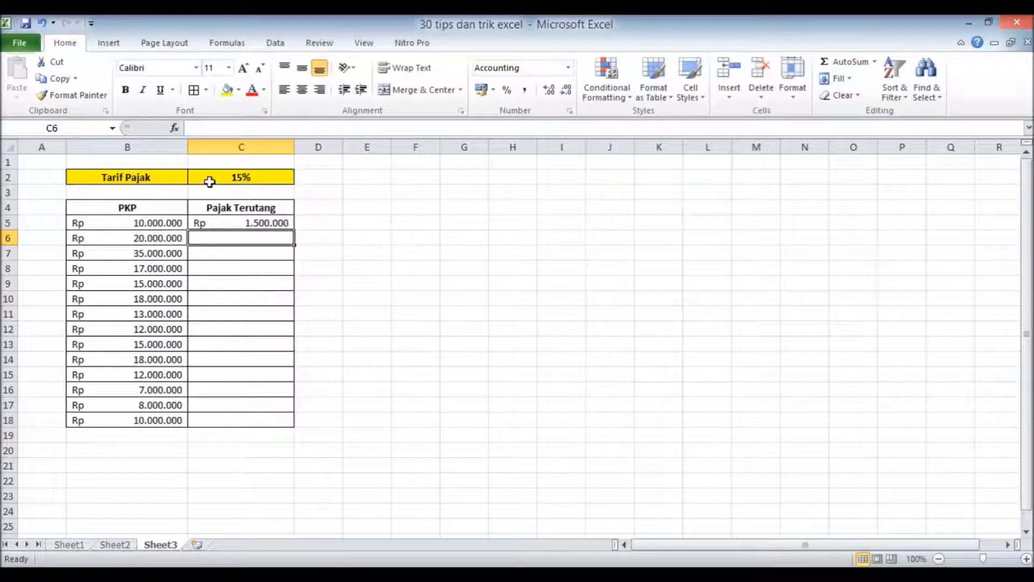
# Try to fill the relative tax formula from C5 down to C18, and undo the fill.
pyautogui.click(284, 222)
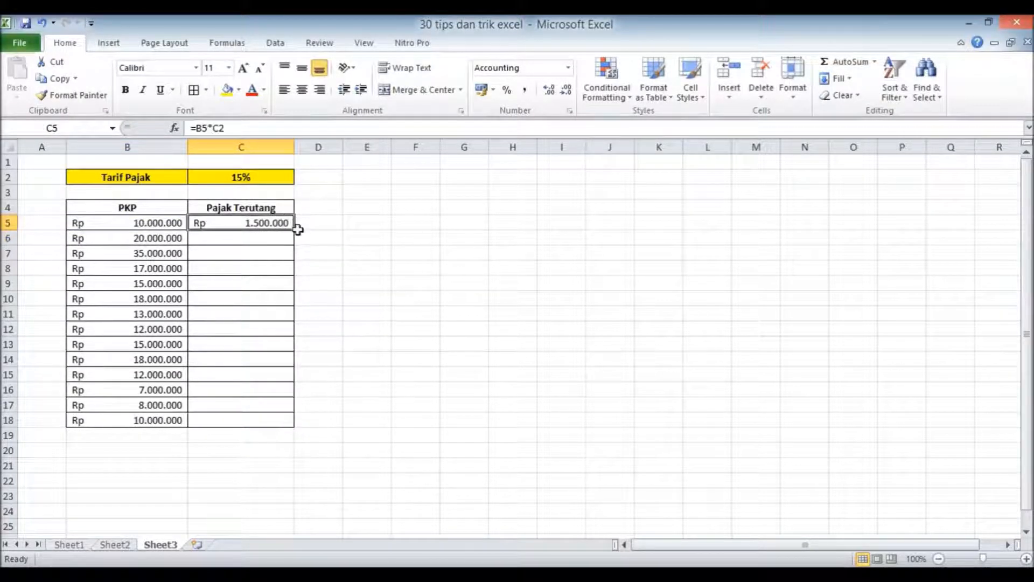
pyautogui.moveTo(297, 231); pyautogui.dragTo(287, 420)
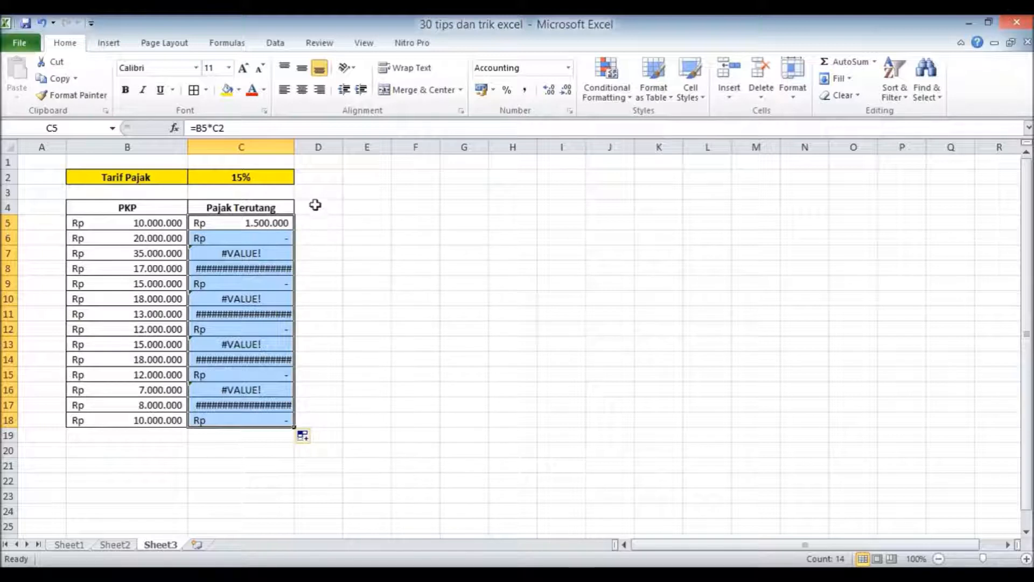
pyautogui.click(41, 24)
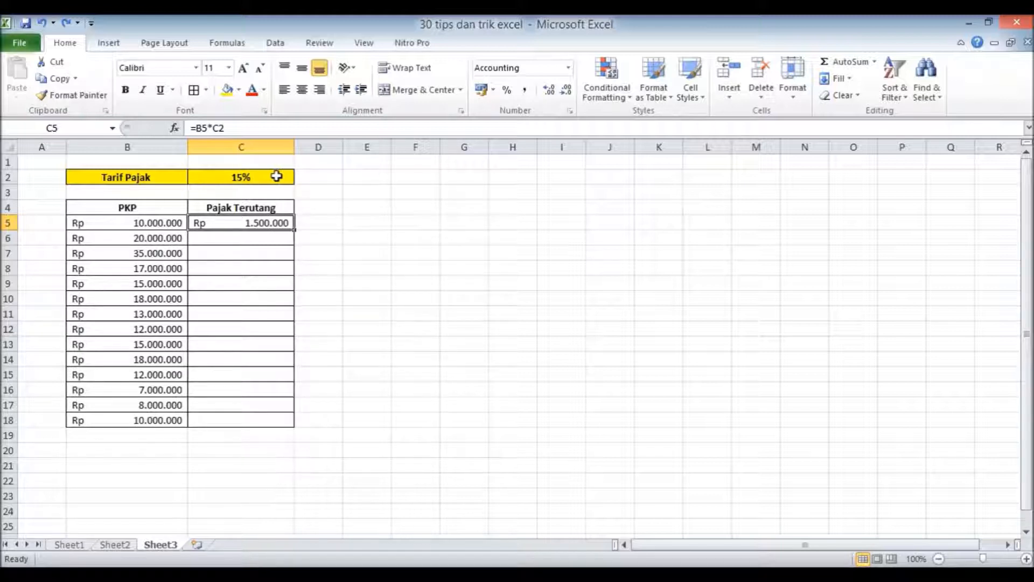
# Make the tax rate reference absolute so C5 reads =B5*$C$2, and fill the formula down to C18.
pyautogui.doubleClick(273, 223)
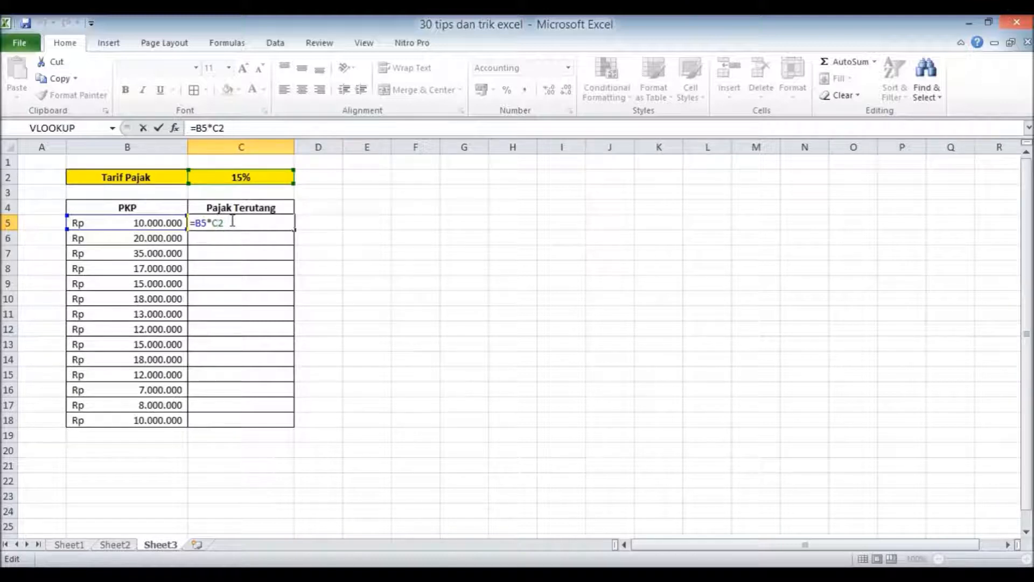
pyautogui.press('F4')
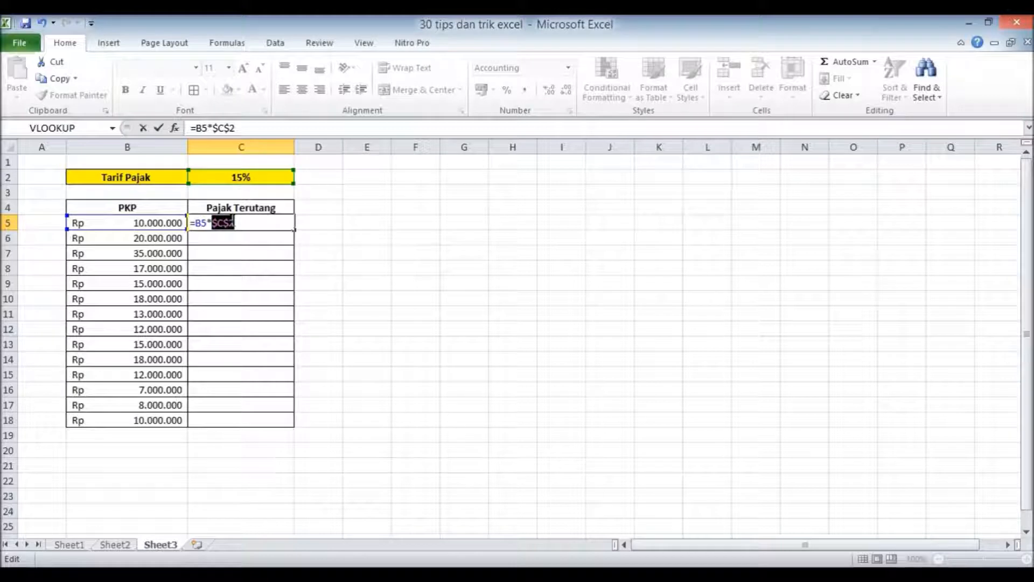
pyautogui.press('Return')
pyautogui.click(245, 222)
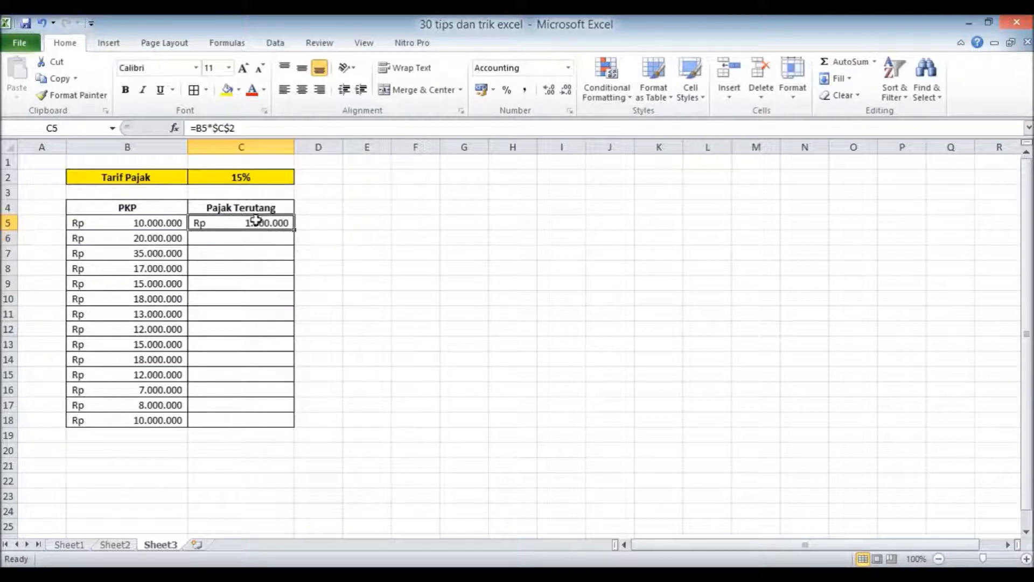
pyautogui.moveTo(292, 230); pyautogui.dragTo(289, 430)
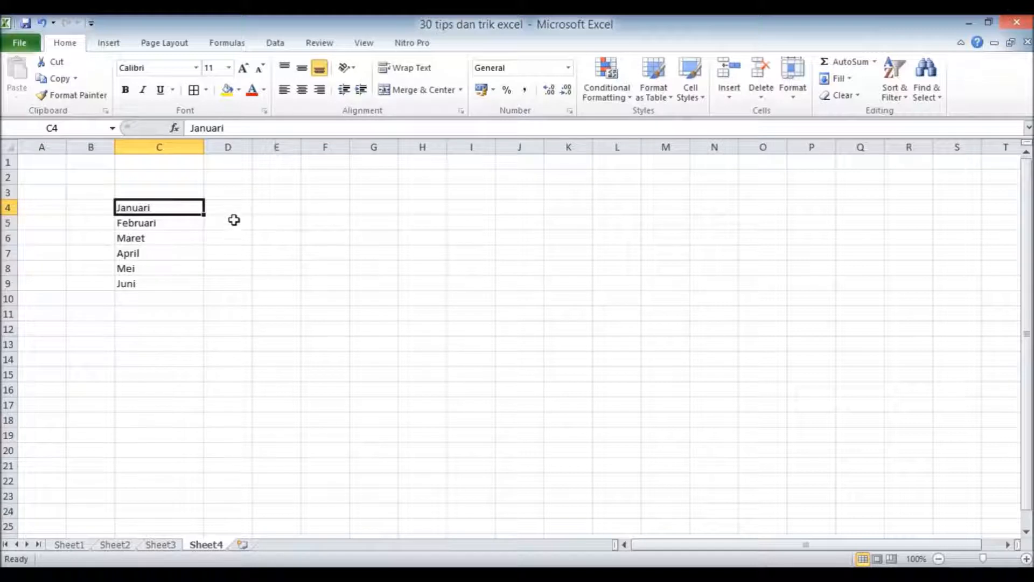
pyautogui.click(178, 225)
pyautogui.click(178, 239)
pyautogui.click(177, 263)
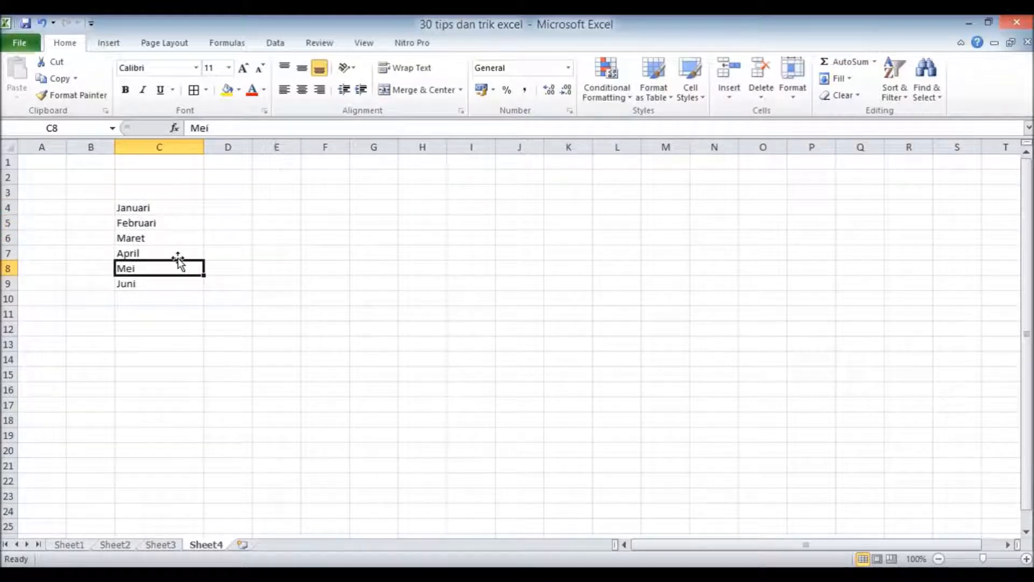
pyautogui.click(179, 251)
pyautogui.click(192, 209)
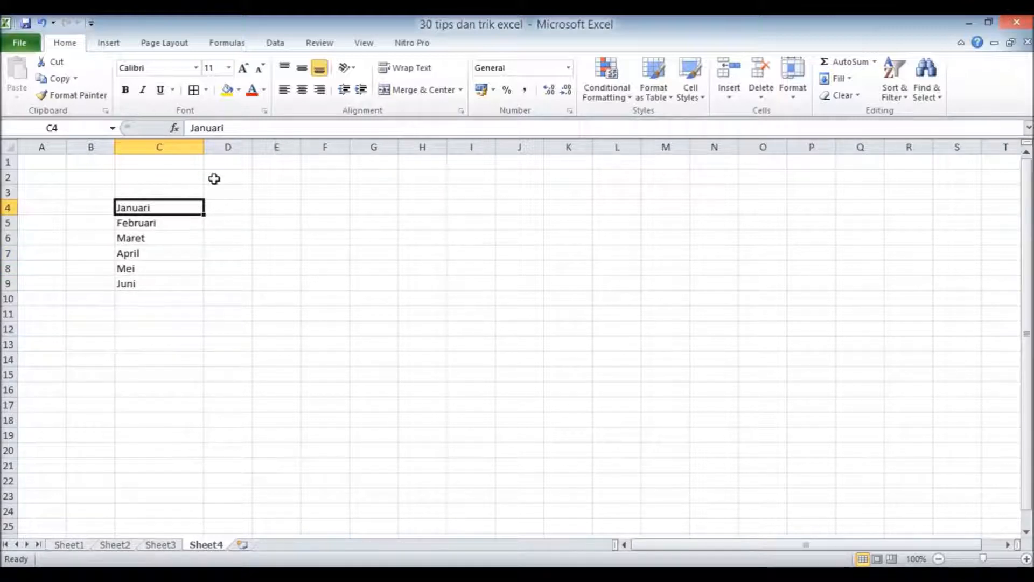
# Merge the month names in C4:C9 on Sheet4 with Fill Justify.
pyautogui.moveTo(165, 208); pyautogui.dragTo(176, 282)
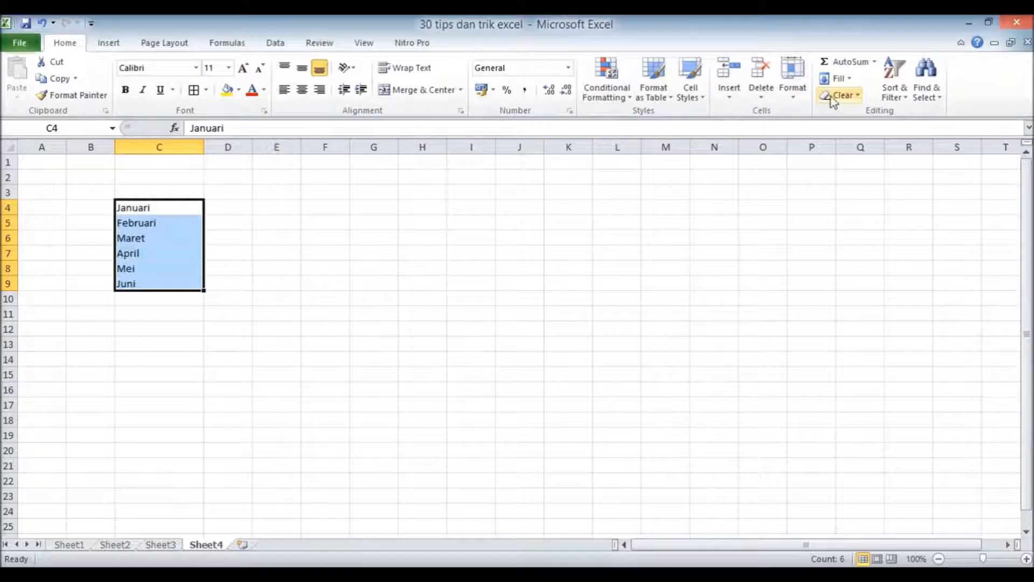
pyautogui.click(837, 78)
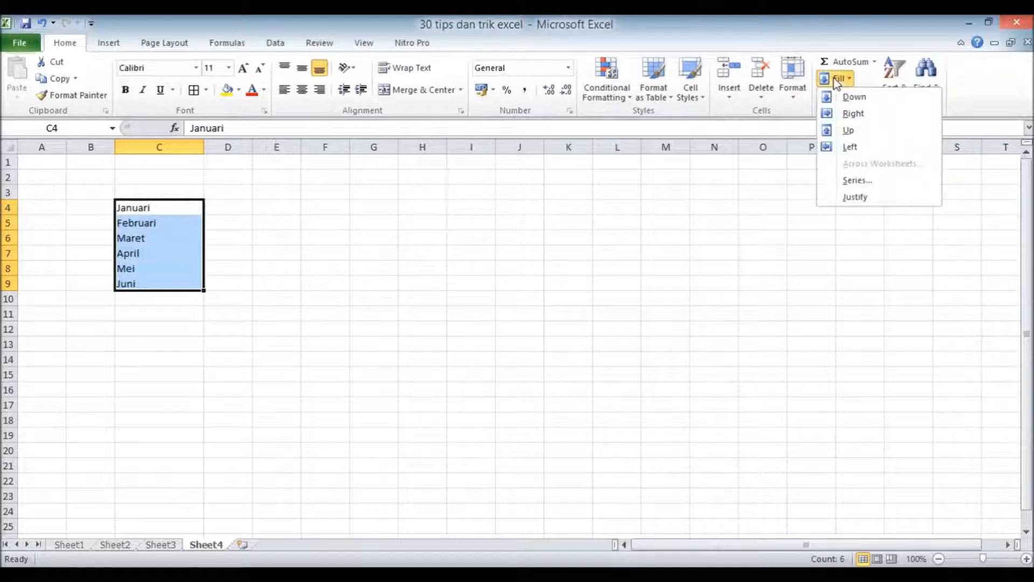
pyautogui.click(863, 198)
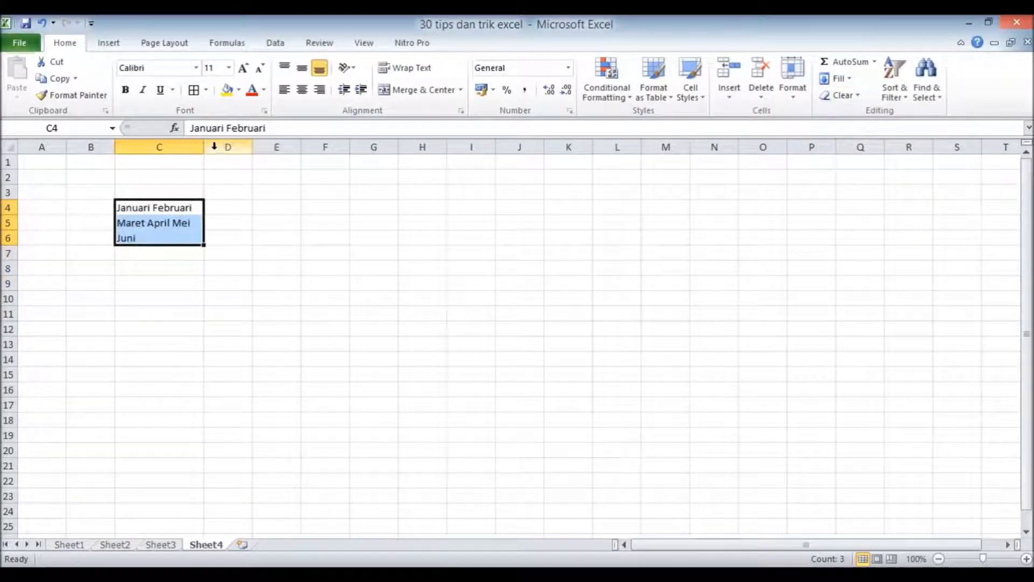
# Widen column C and justify C4:C6 again to combine all the months into cell C4.
pyautogui.moveTo(203, 146); pyautogui.dragTo(363, 148)
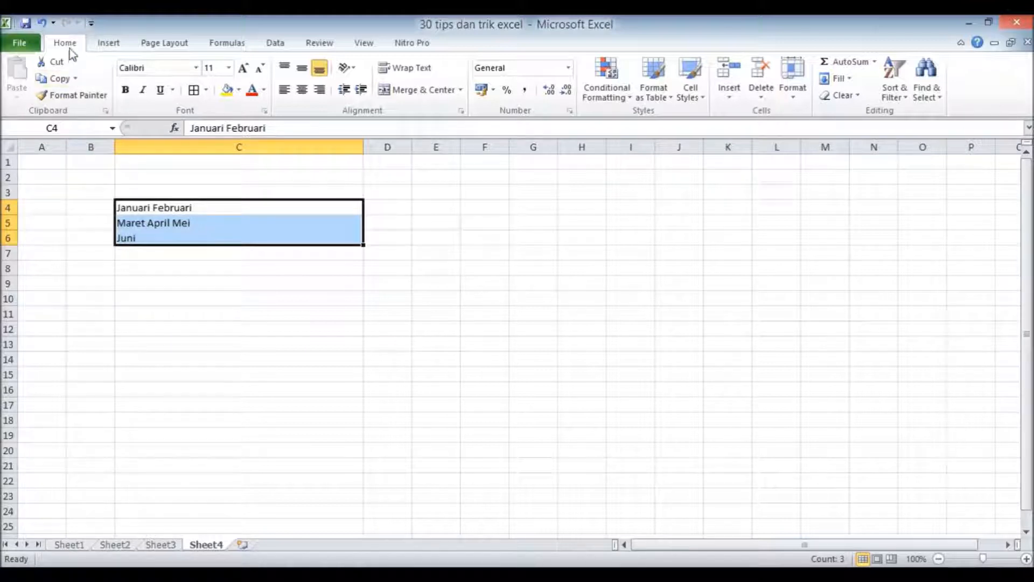
pyautogui.click(842, 82)
pyautogui.click(864, 200)
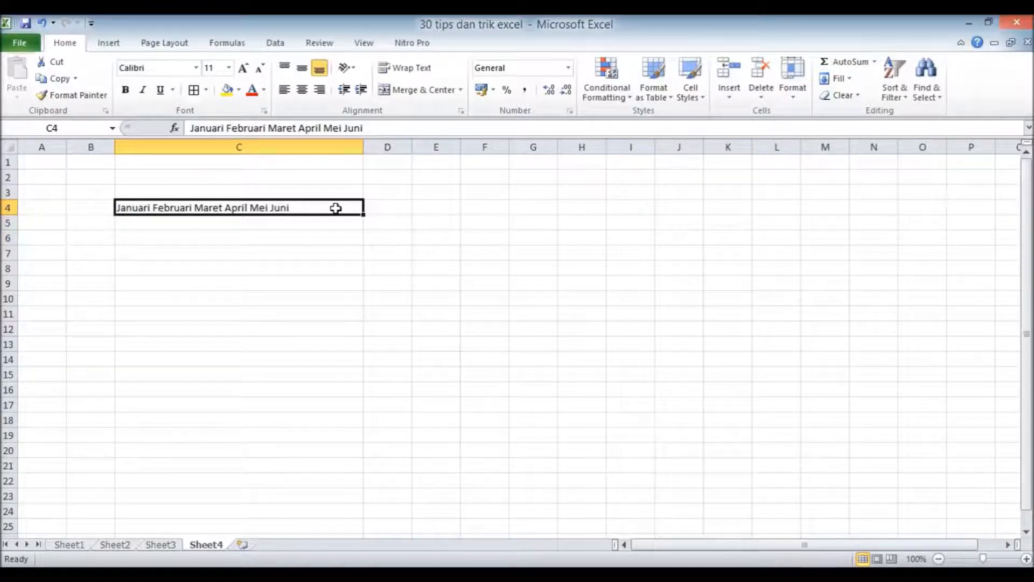
pyautogui.click(388, 206)
pyautogui.click(249, 208)
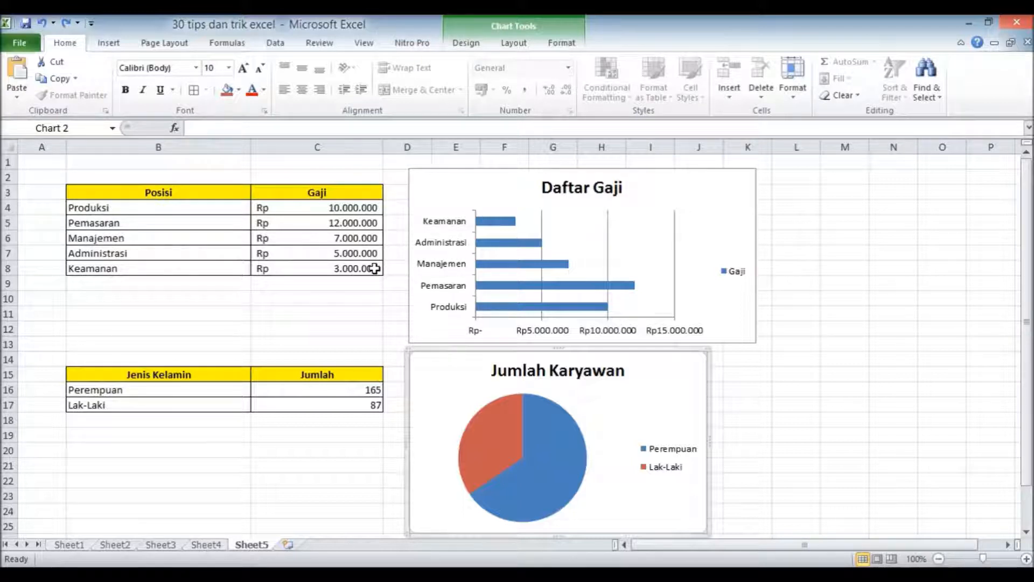
pyautogui.click(338, 311)
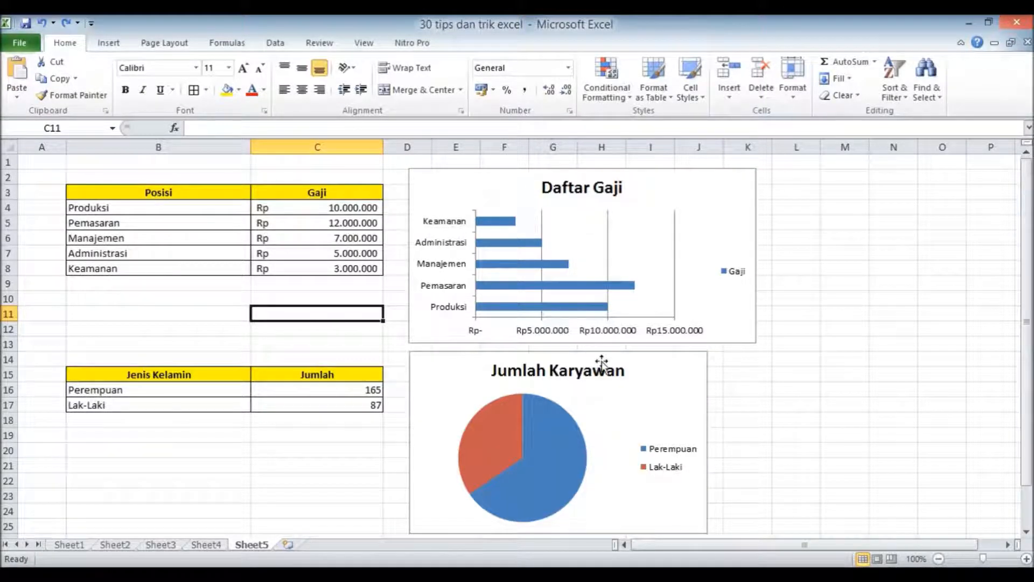
pyautogui.click(642, 395)
pyautogui.click(738, 404)
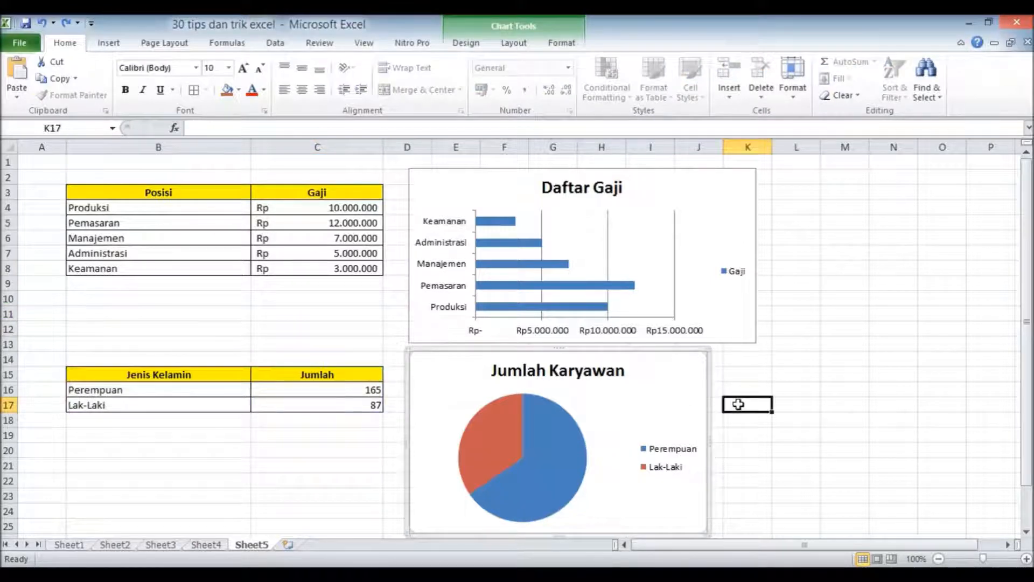
pyautogui.click(654, 388)
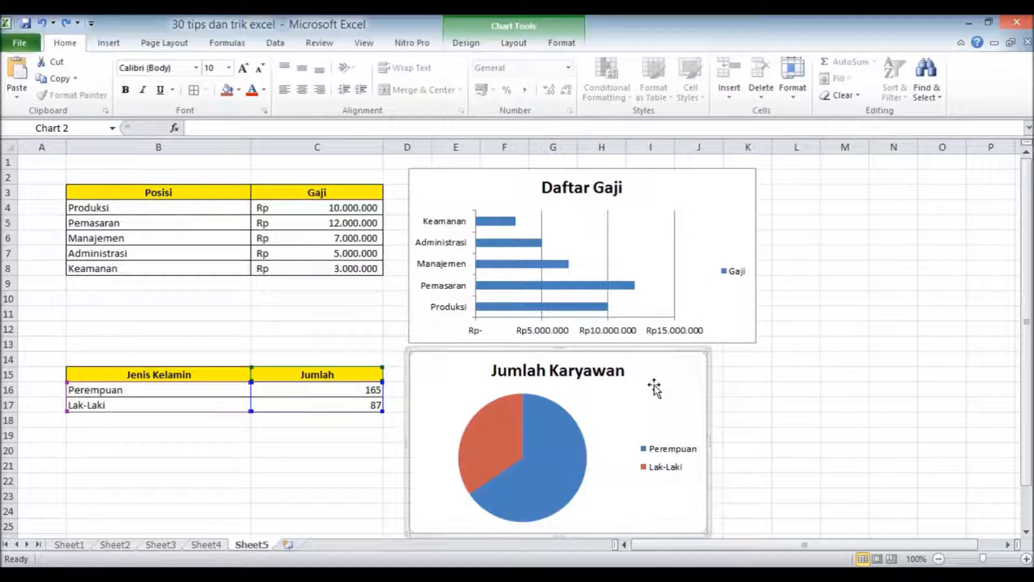
# Copy the Daftar Gaji bar chart and apply it to the Jumlah Karyawan pie chart with Paste Special.
pyautogui.click(676, 260)
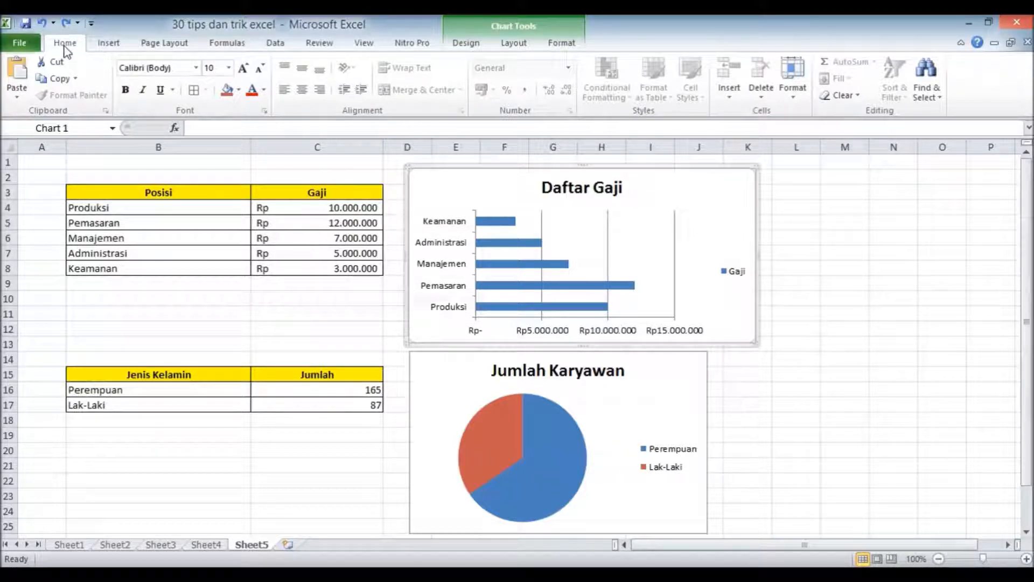
pyautogui.click(60, 81)
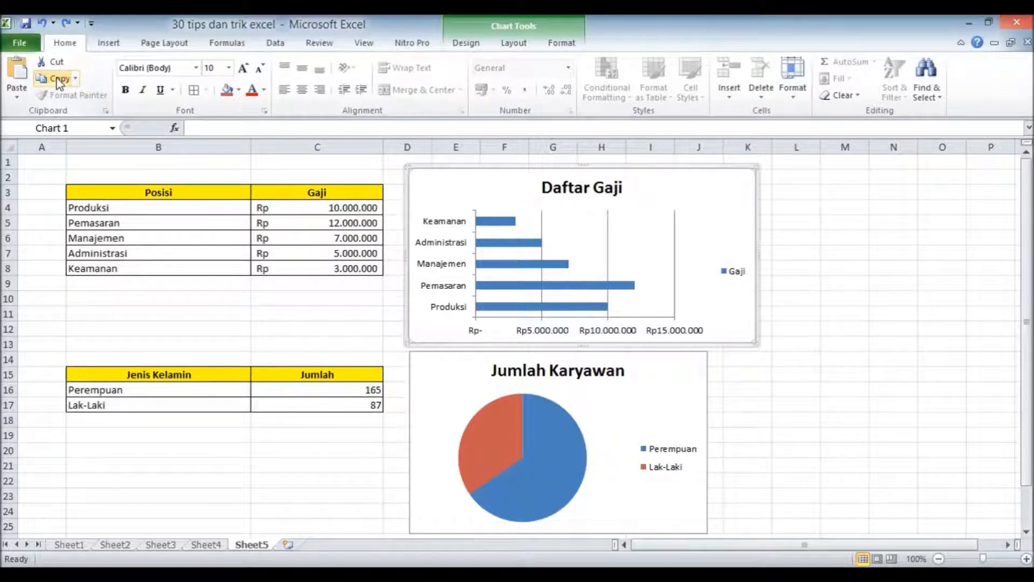
pyautogui.click(465, 400)
pyautogui.click(431, 377)
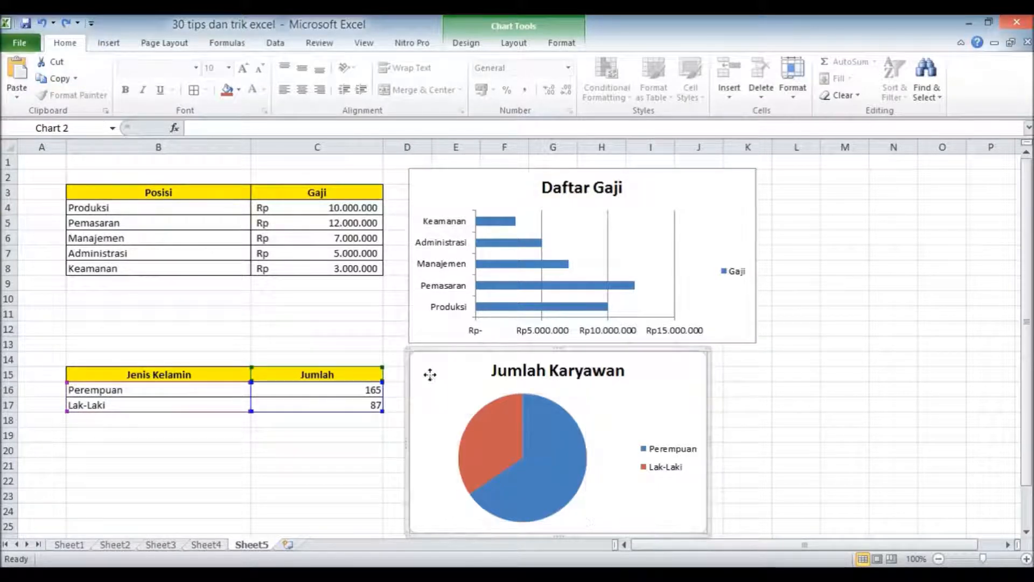
pyautogui.click(17, 94)
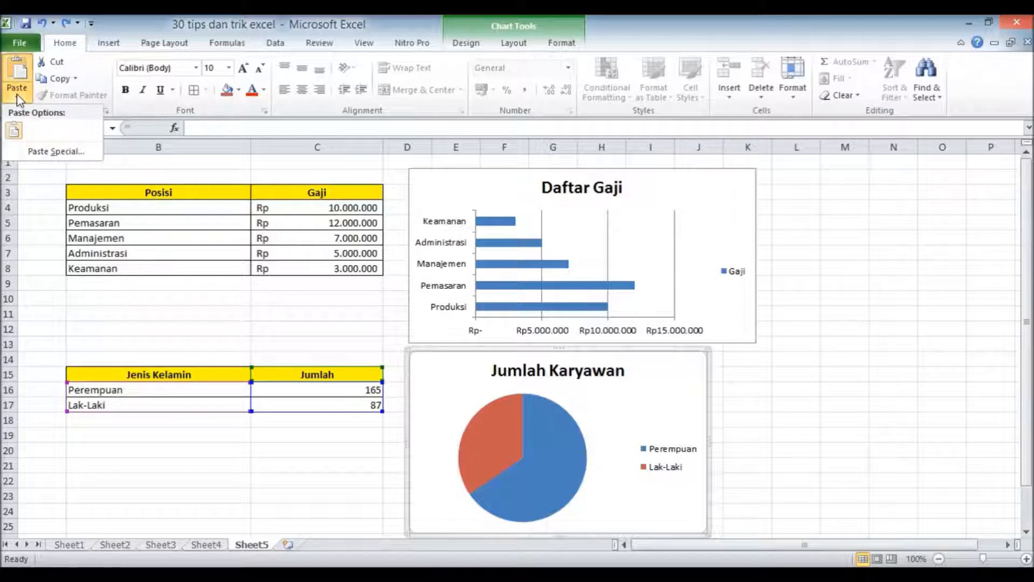
pyautogui.click(43, 151)
pyautogui.click(578, 266)
pyautogui.click(593, 307)
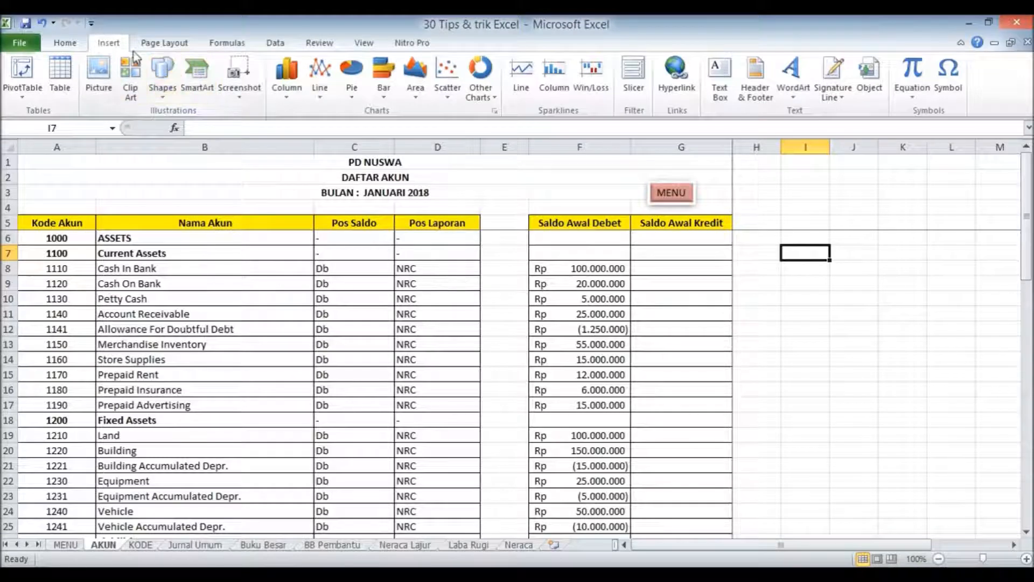
# Collapse the ribbon to enlarge the AKUN worksheet area, and expand it again.
pyautogui.click(167, 44)
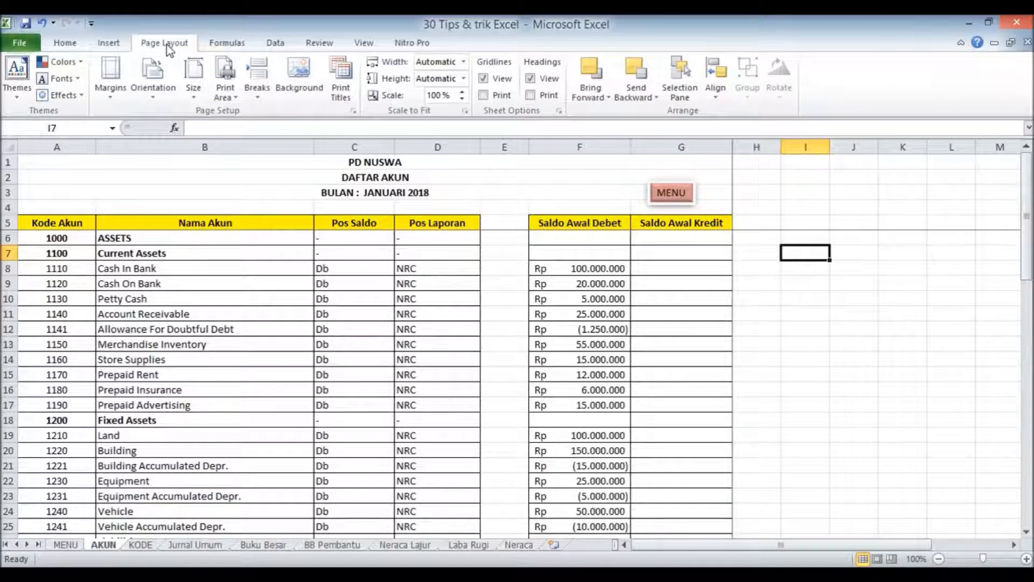
pyautogui.doubleClick(166, 44)
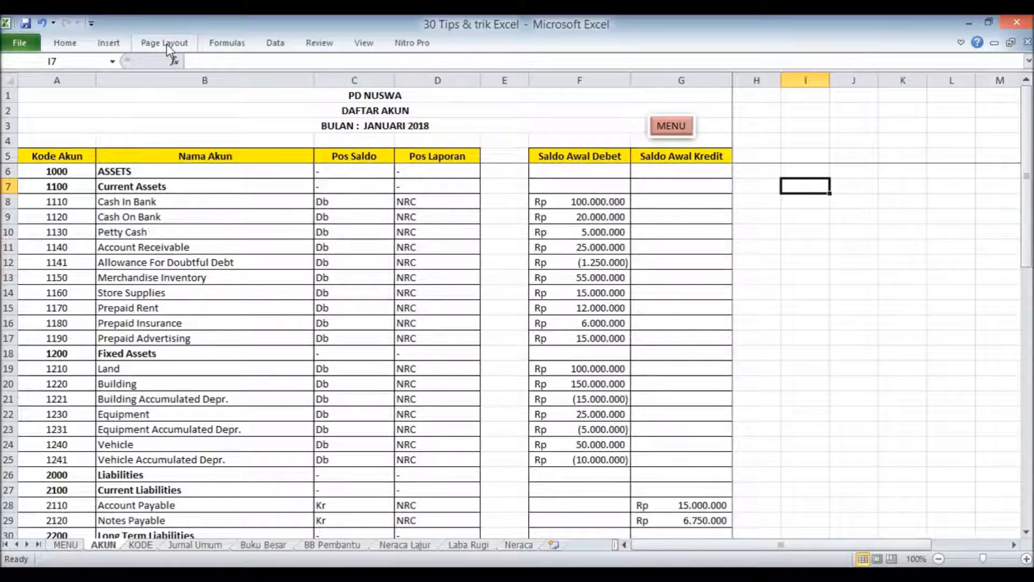
pyautogui.doubleClick(168, 47)
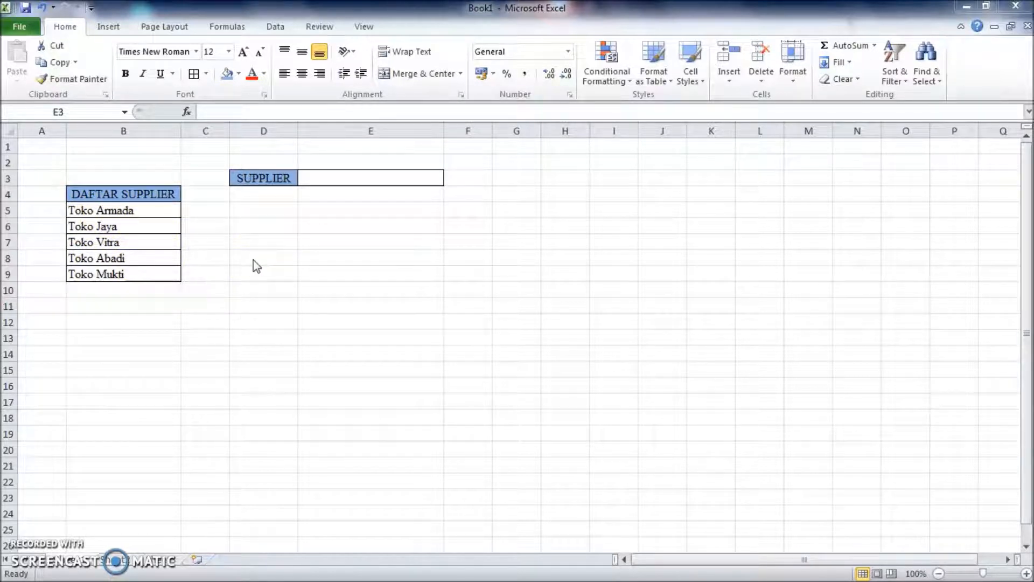
# Set data validation on the supplier cell E3 to allow a List with the source =$B$5:$B$9.
pyautogui.click(336, 180)
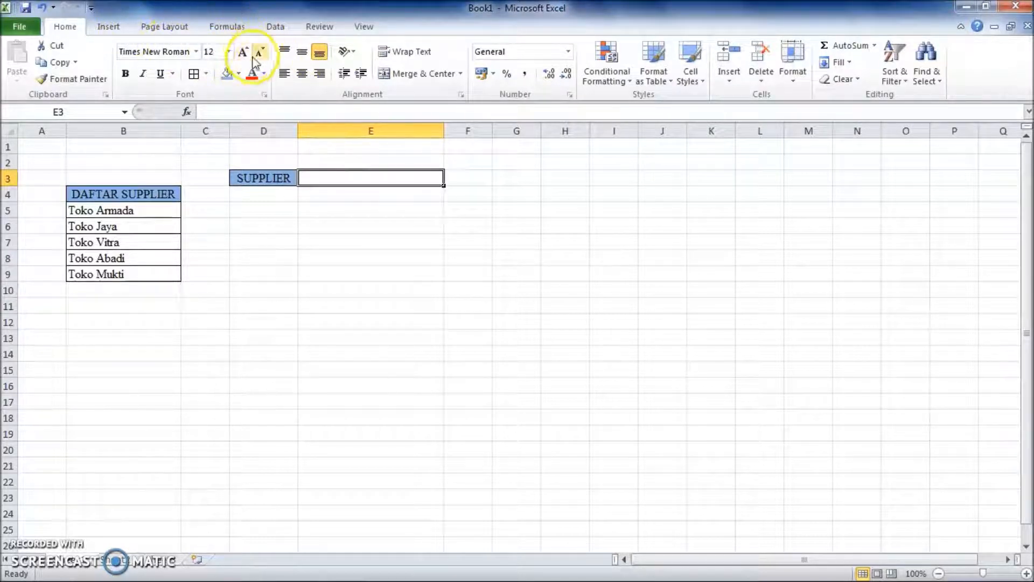
pyautogui.click(275, 28)
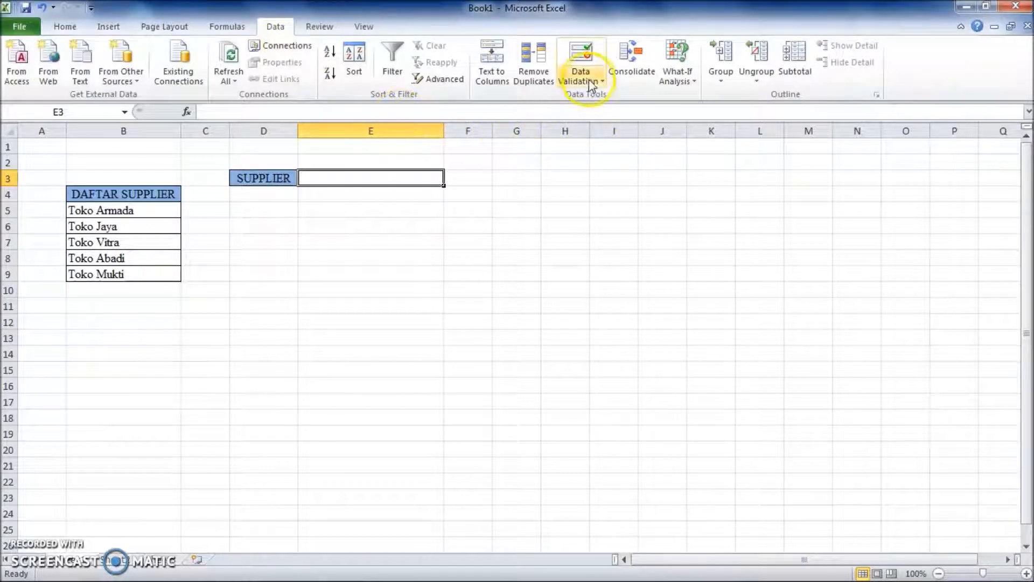
pyautogui.click(584, 52)
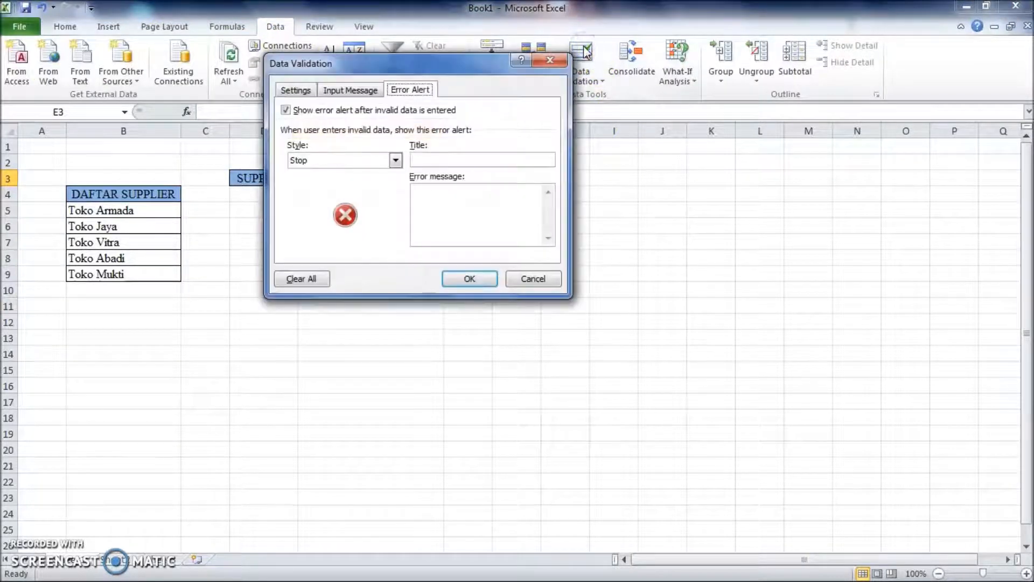
pyautogui.click(295, 90)
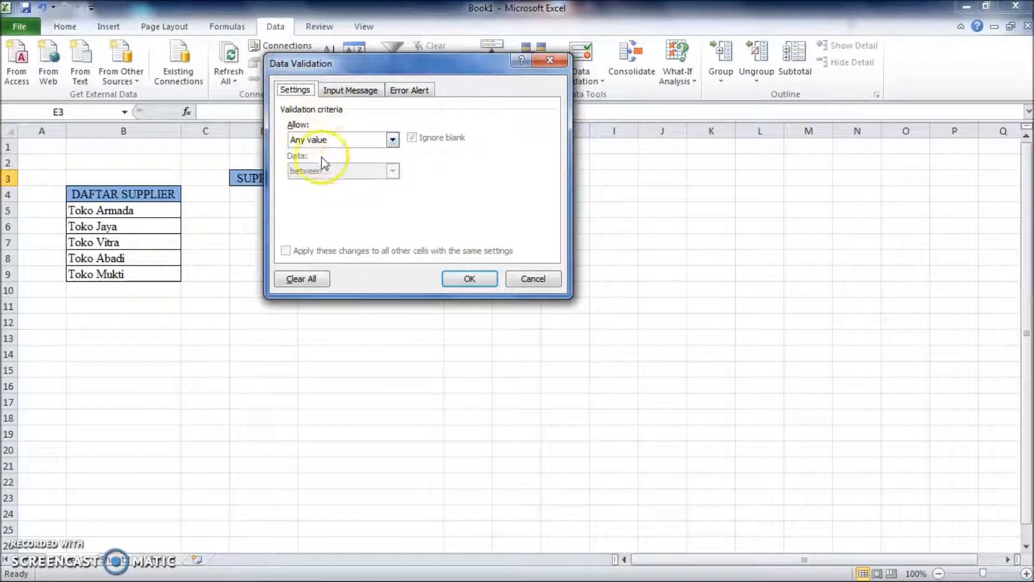
pyautogui.click(392, 140)
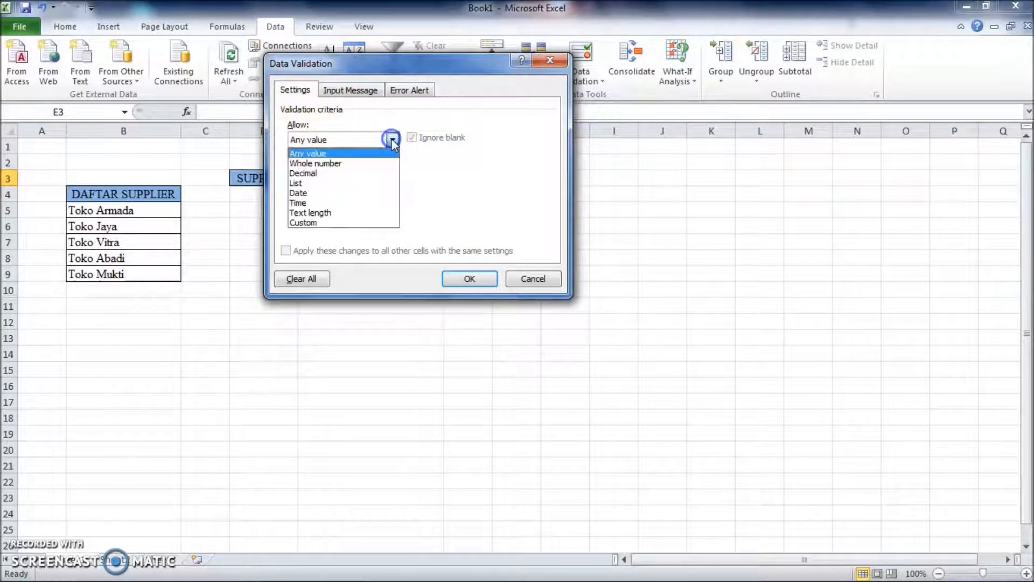
pyautogui.click(326, 183)
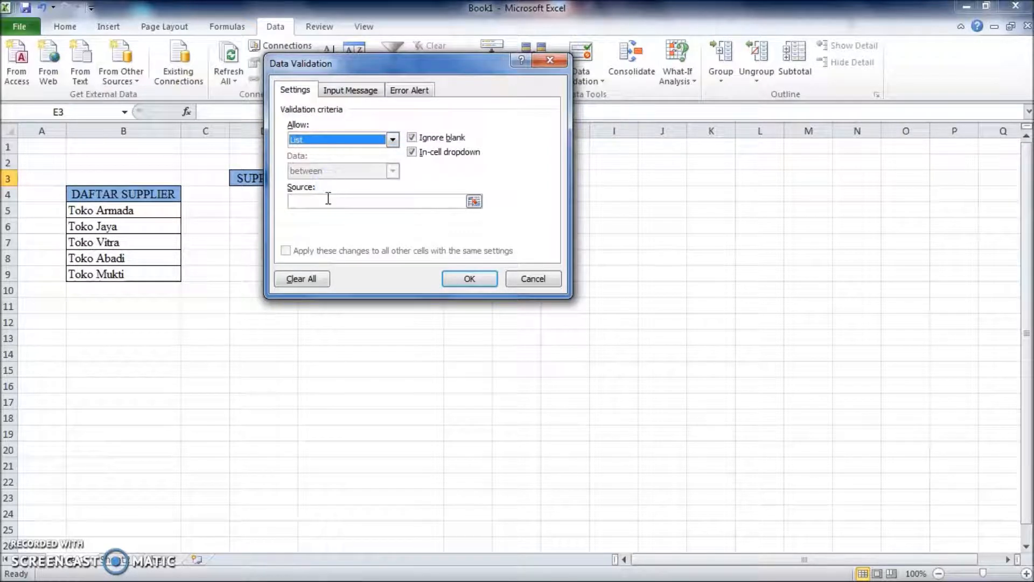
pyautogui.click(328, 199)
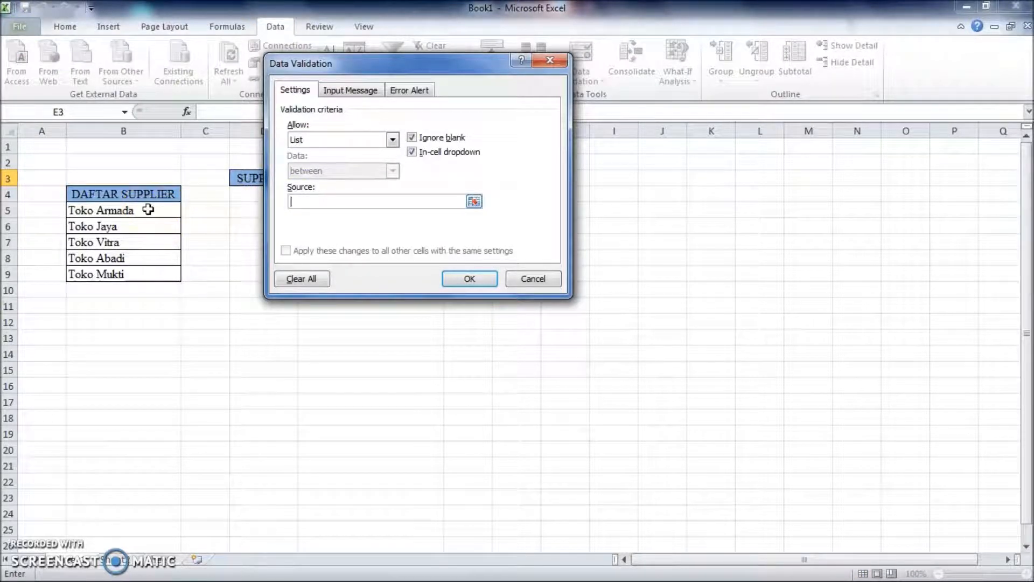
pyautogui.moveTo(148, 210); pyautogui.dragTo(153, 277)
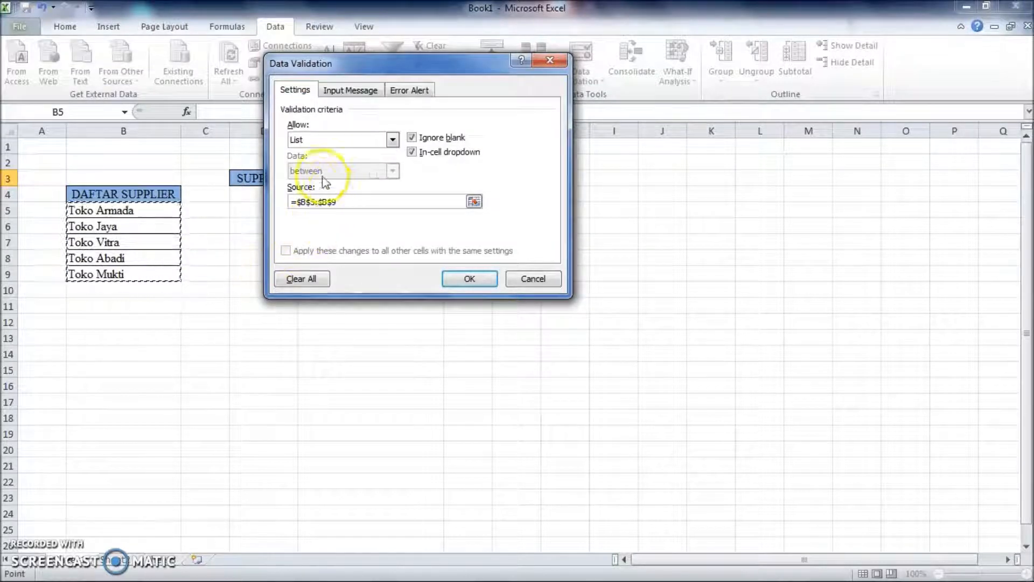
# Review the validation's input message and error alert options without entering text, and apply the list validation to E3.
pyautogui.click(351, 90)
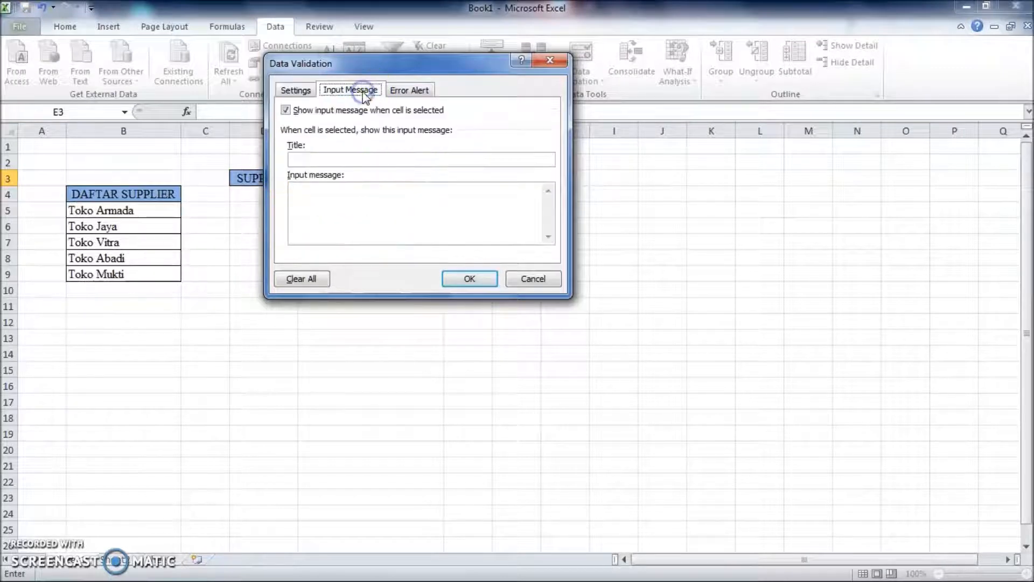
pyautogui.click(340, 199)
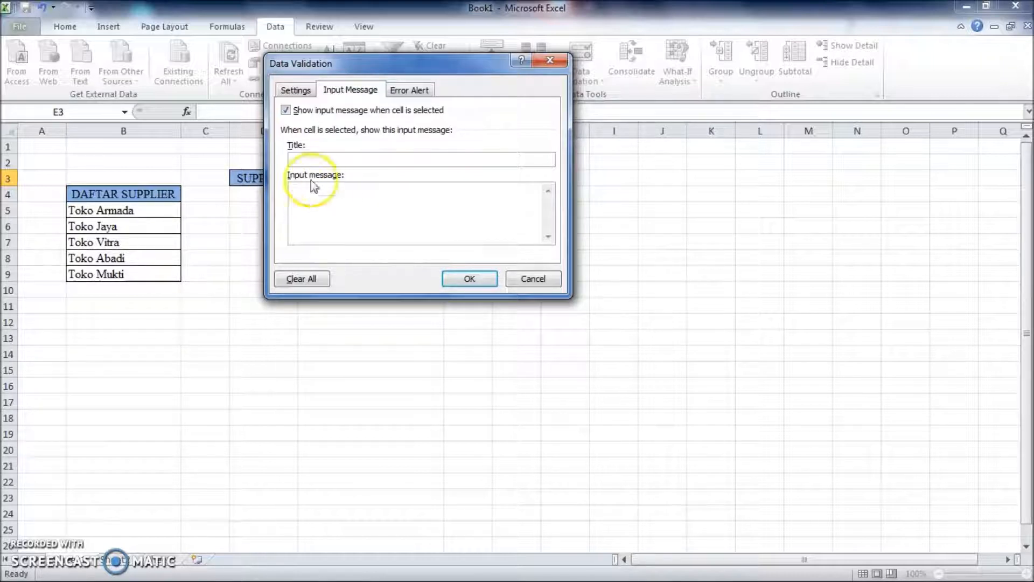
pyautogui.click(409, 90)
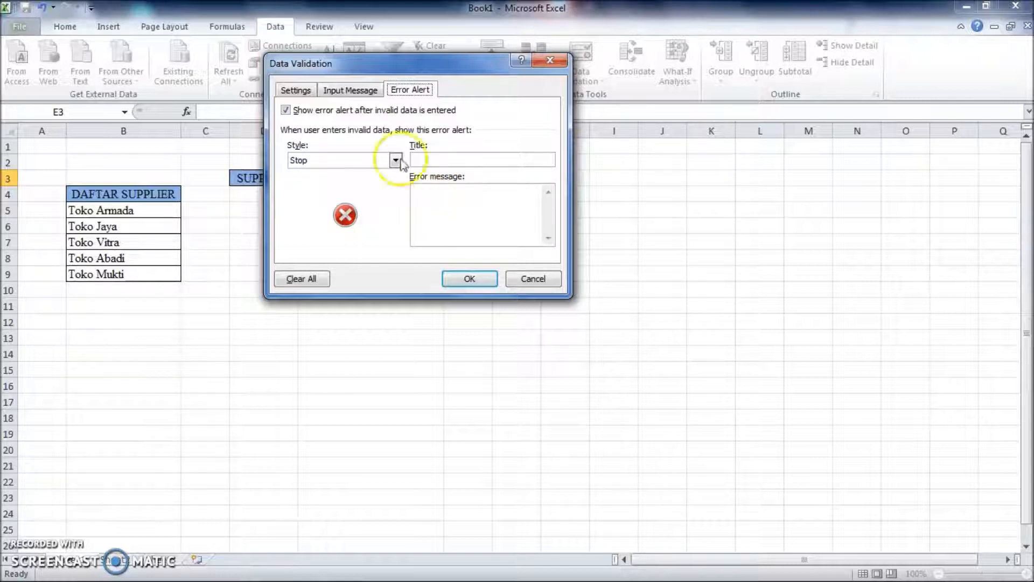
pyautogui.click(295, 89)
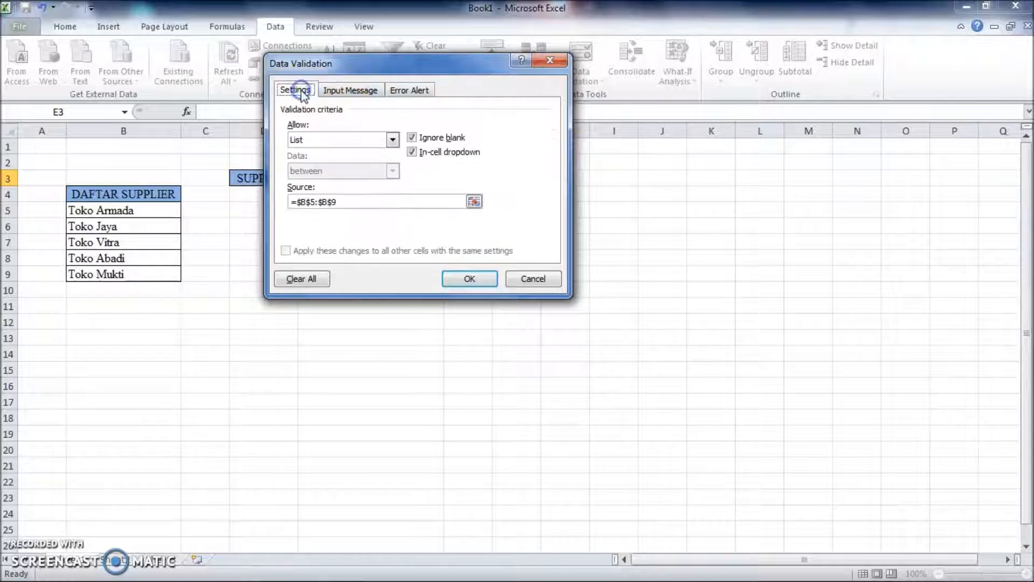
pyautogui.click(470, 279)
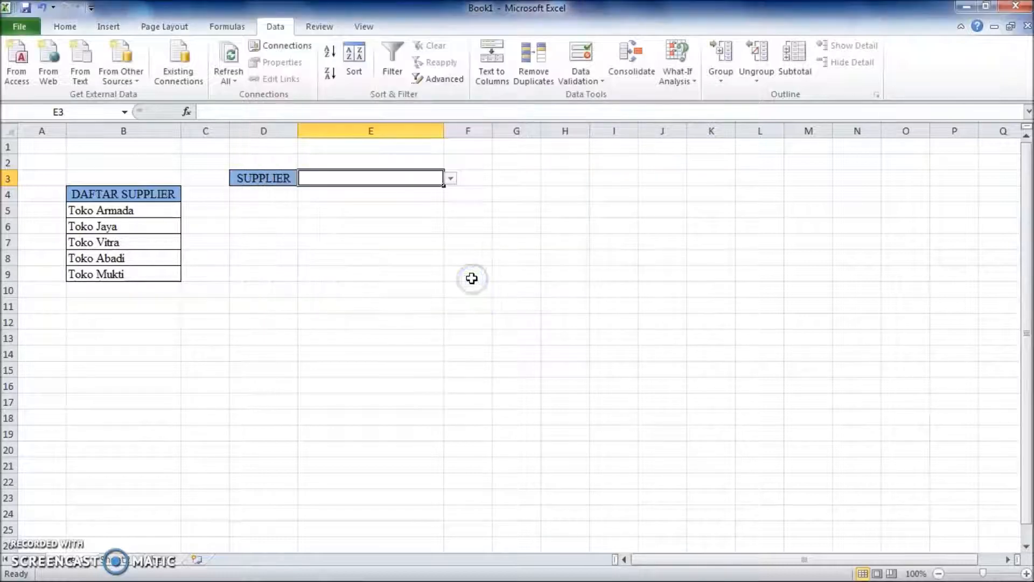
# Try the supplier list in E3 by choosing Toko Armada, Toko Mukti and finally Toko Vitra.
pyautogui.click(451, 179)
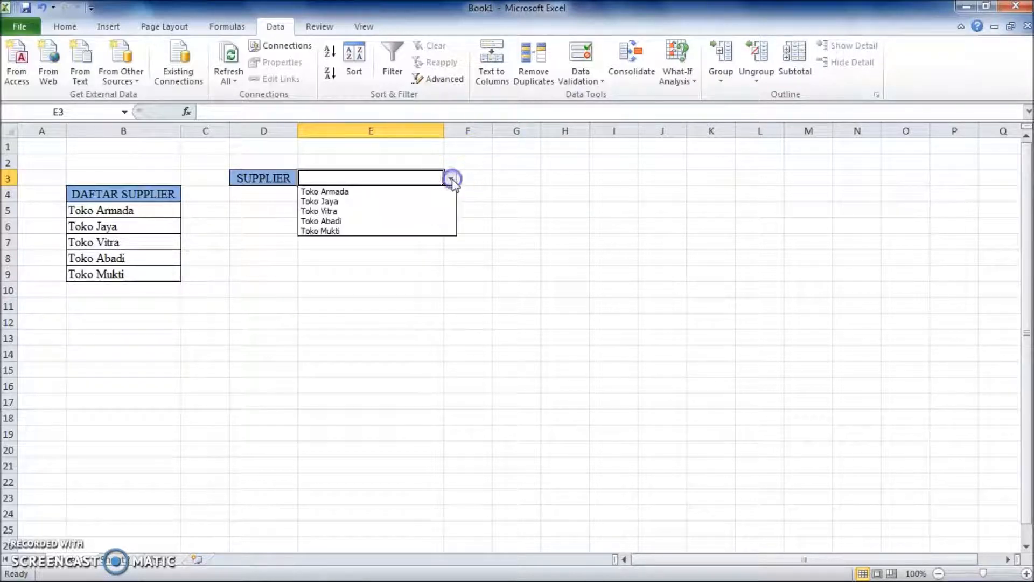
pyautogui.click(354, 192)
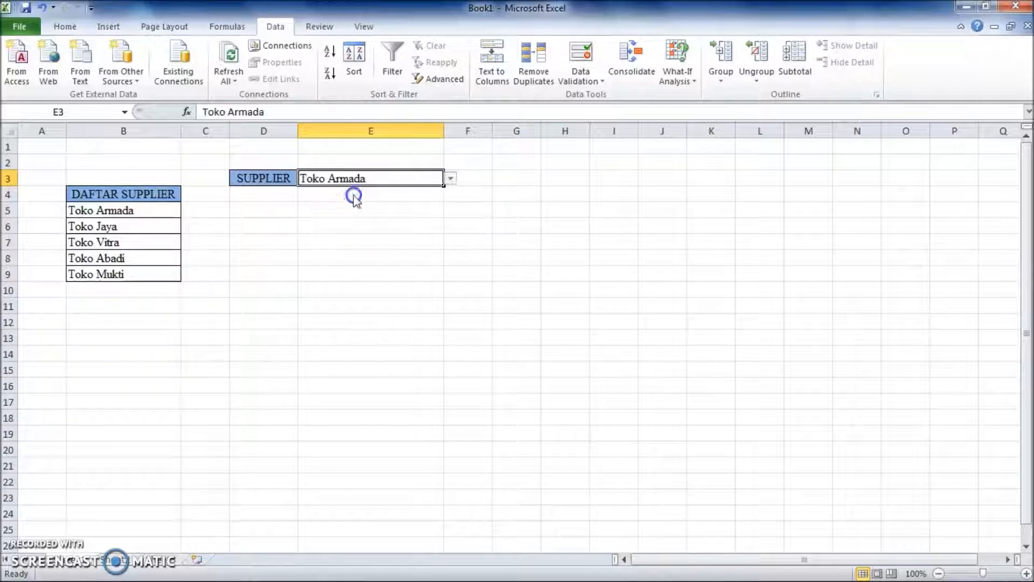
pyautogui.click(450, 178)
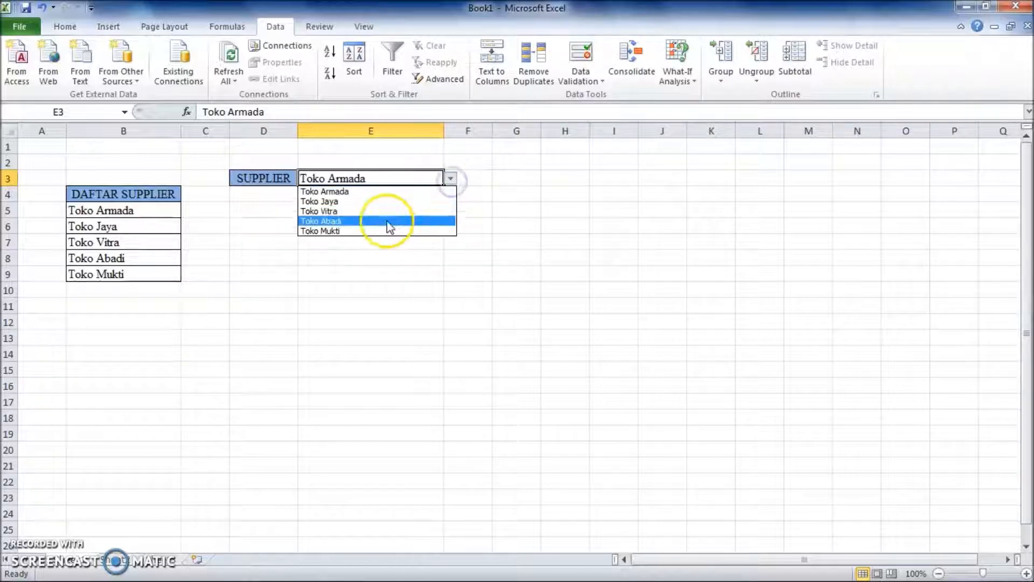
pyautogui.click(364, 231)
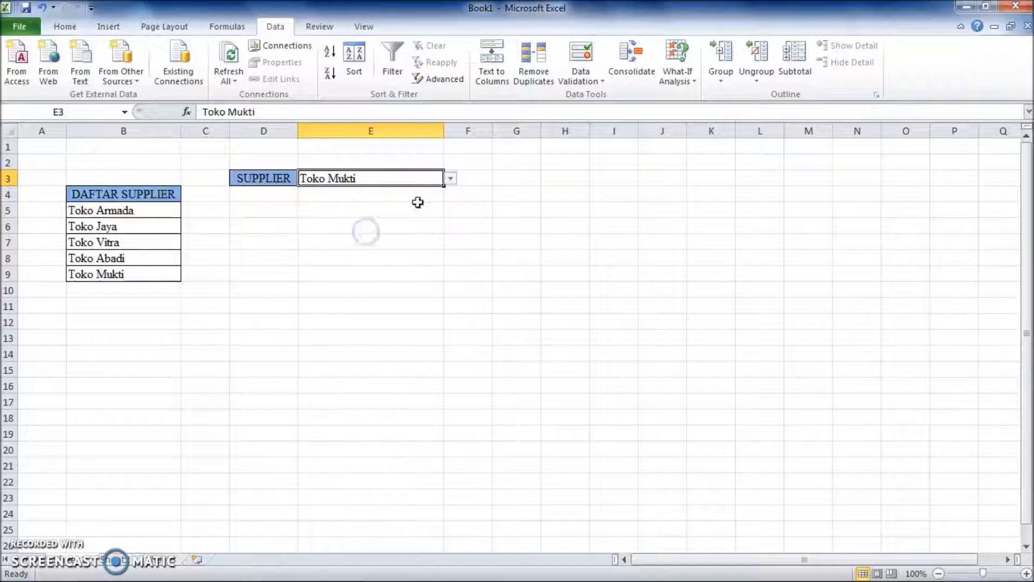
pyautogui.click(450, 178)
pyautogui.click(382, 211)
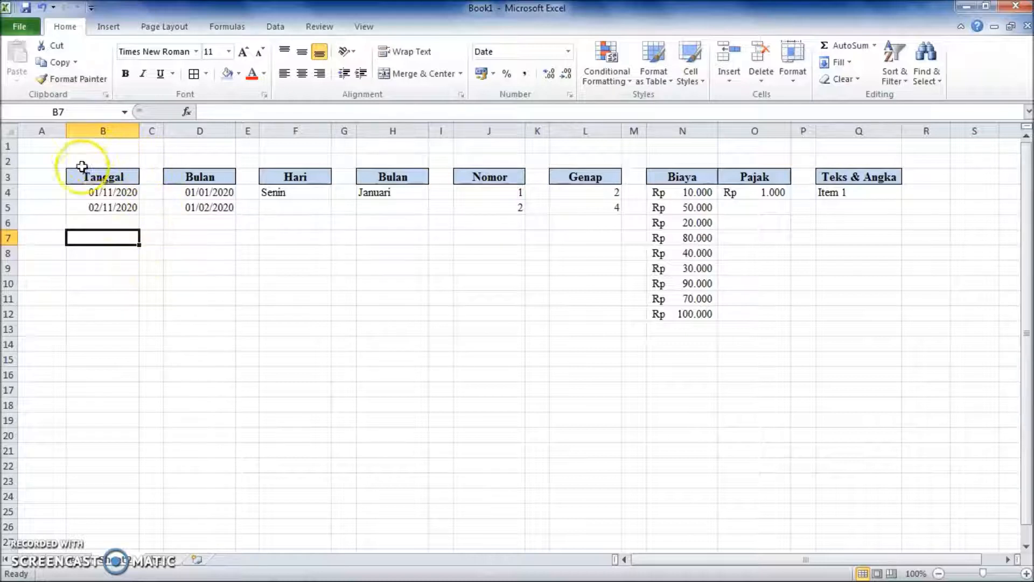
# Extend the daily date series in B4:B5 down to B11 and the monthly date series in D4:D5 down to D11.
pyautogui.moveTo(129, 192); pyautogui.dragTo(127, 205)
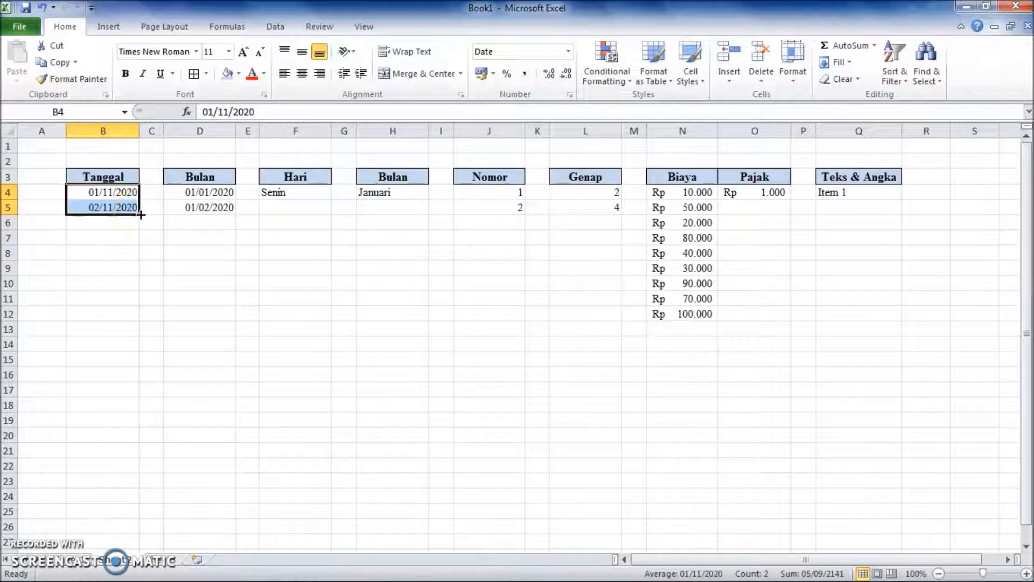
pyautogui.moveTo(141, 214); pyautogui.dragTo(138, 313)
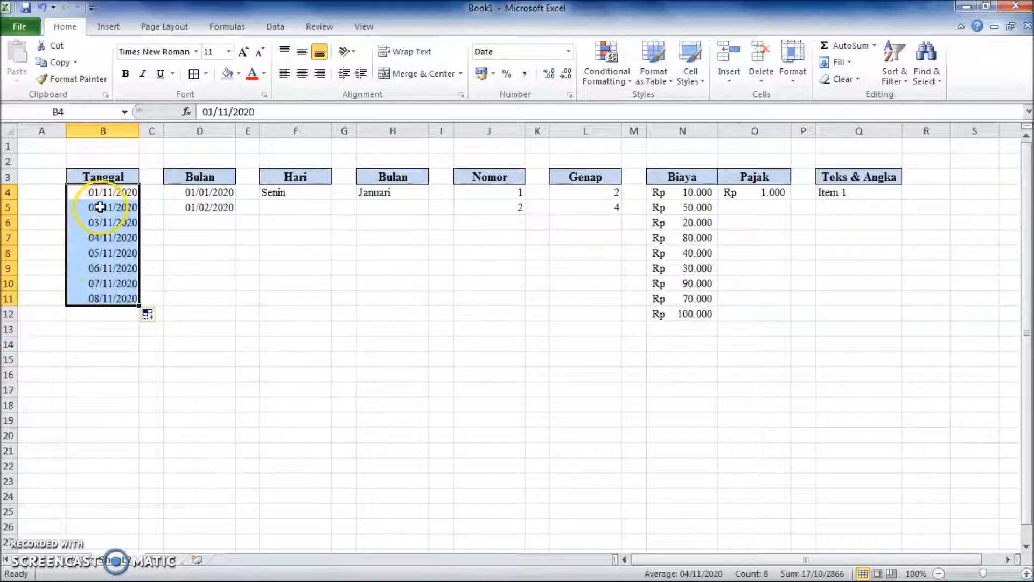
pyautogui.click(229, 192)
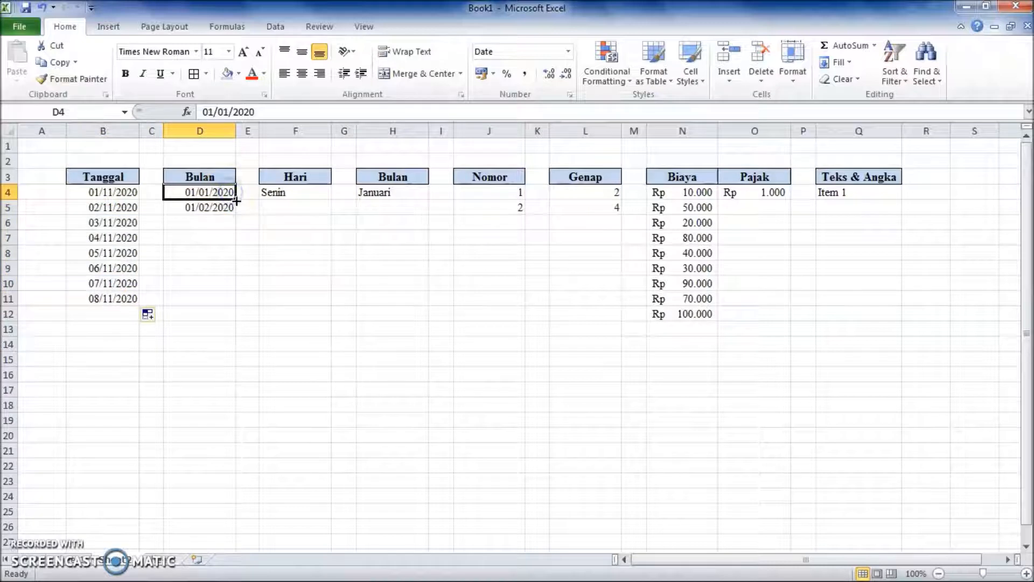
pyautogui.moveTo(230, 196); pyautogui.dragTo(229, 203)
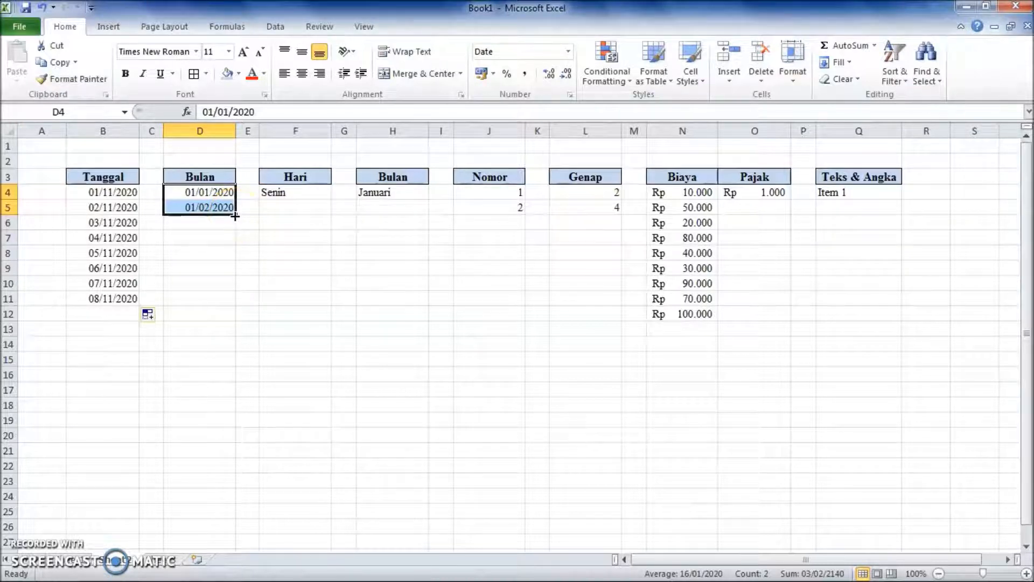
pyautogui.moveTo(234, 215); pyautogui.dragTo(229, 307)
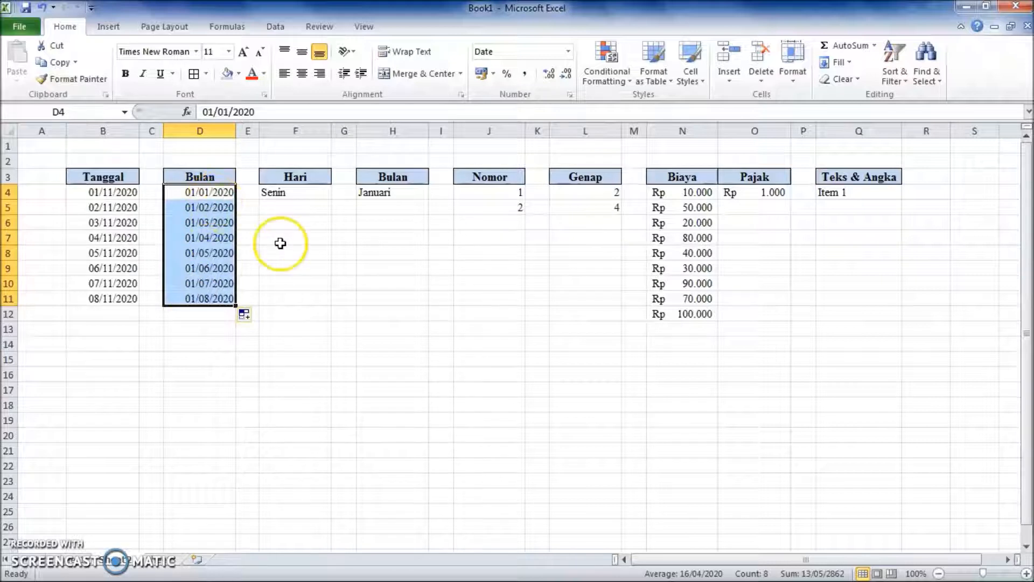
# Fill the day names from Senin in F4 down to F11 and the month names from Januari in H4 down to H11.
pyautogui.click(299, 193)
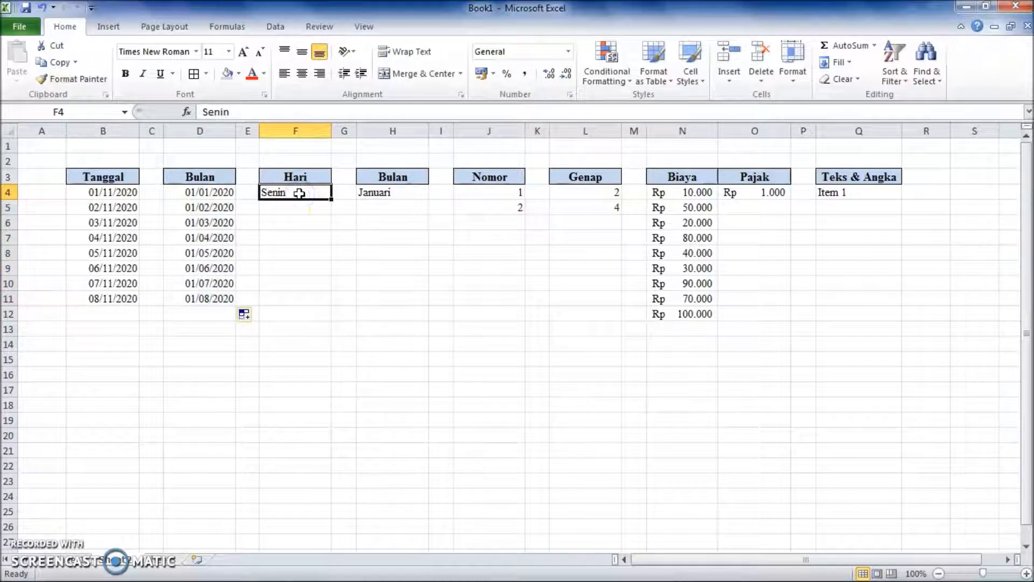
pyautogui.moveTo(331, 199); pyautogui.dragTo(329, 300)
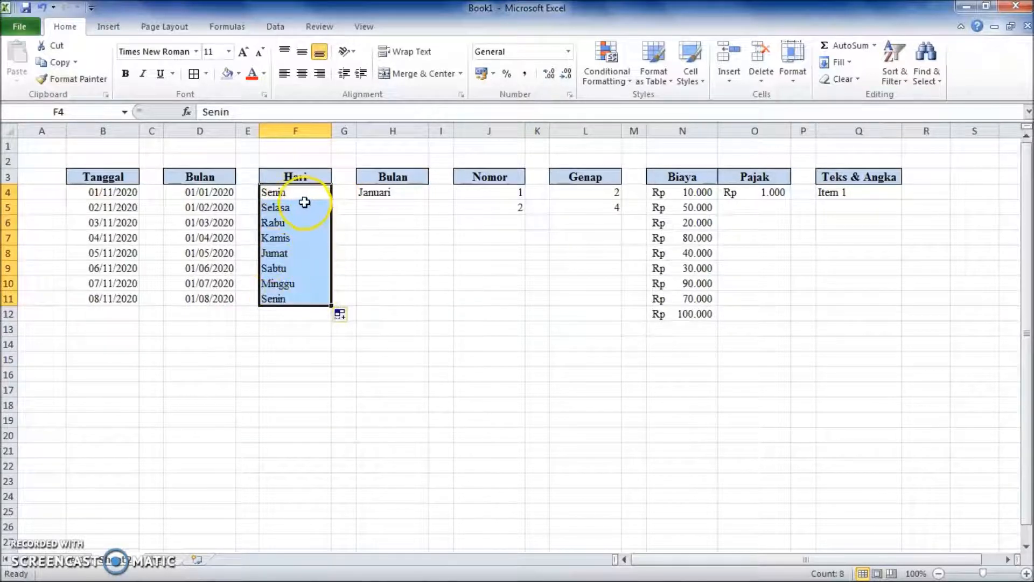
pyautogui.click(403, 196)
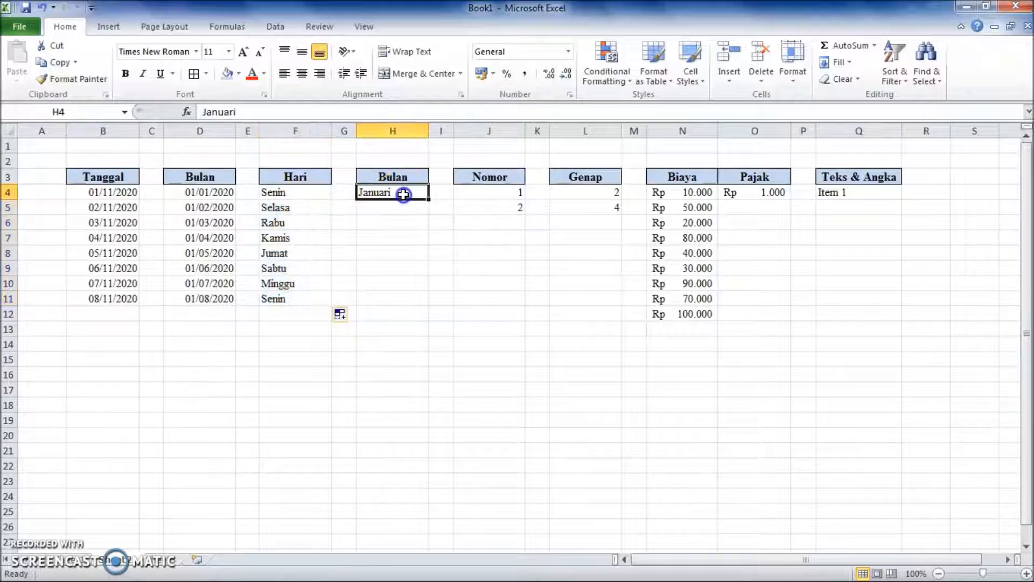
pyautogui.moveTo(429, 199); pyautogui.dragTo(425, 302)
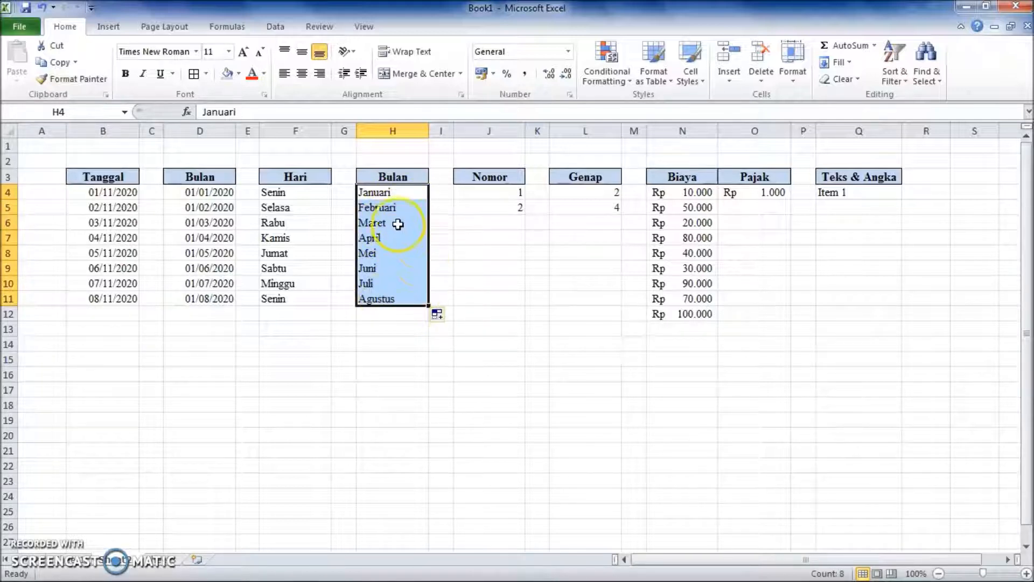
# Clear the filled day names in F5:F11, keeping Senin in F4.
pyautogui.click(336, 235)
pyautogui.moveTo(291, 207); pyautogui.dragTo(290, 292)
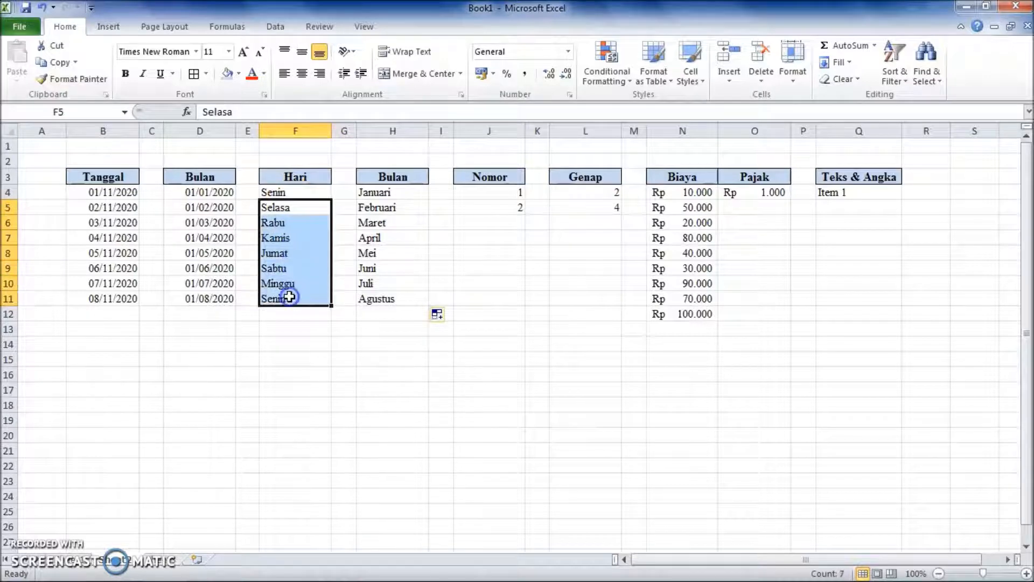
pyautogui.click(43, 8)
pyautogui.click(288, 232)
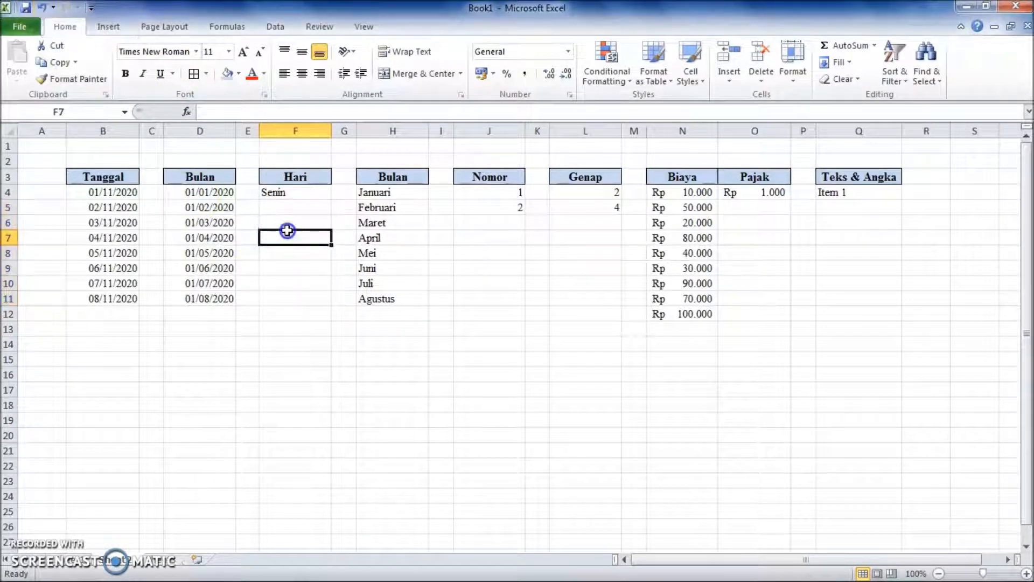
# Enter Sunday in F5 and fill the English day names down to F10.
pyautogui.click(286, 209)
pyautogui.write('sunday')
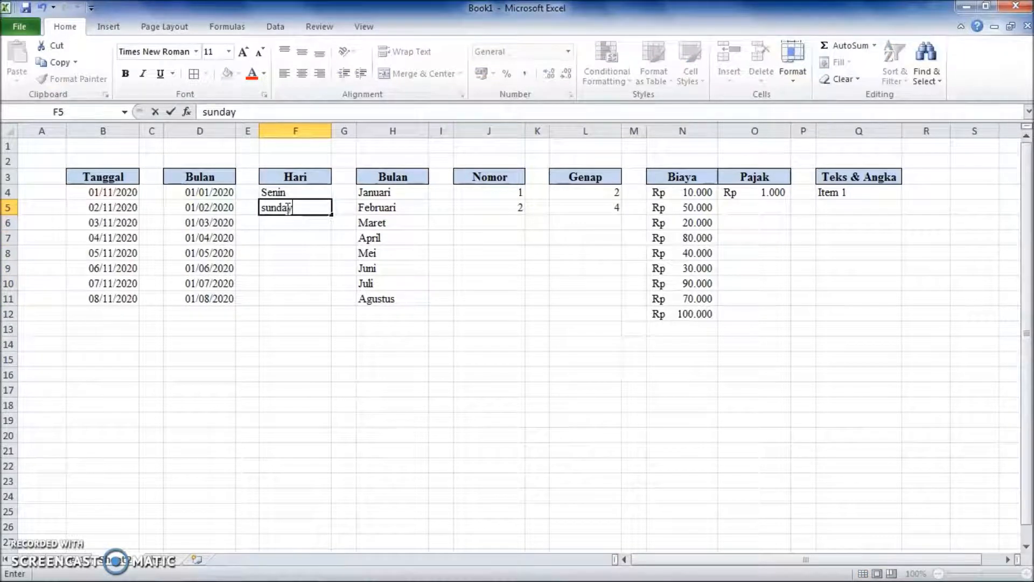
pyautogui.click(299, 254)
pyautogui.click(299, 208)
pyautogui.moveTo(331, 214); pyautogui.dragTo(326, 295)
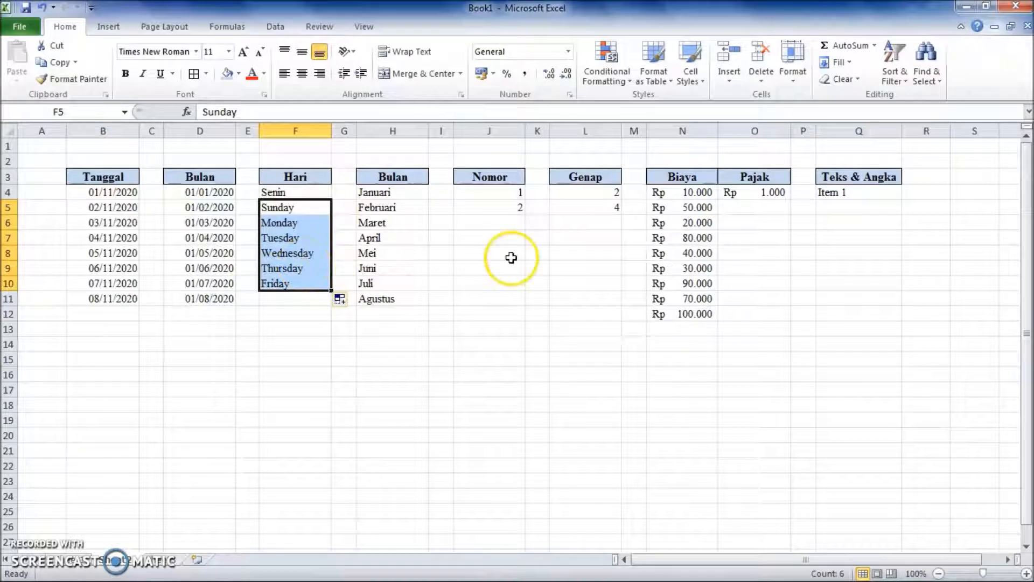
# Extend the Nomor series in J4:J5 down to J11 and the even-number Genap series in L4:L5 down to L11.
pyautogui.moveTo(517, 194); pyautogui.dragTo(525, 303)
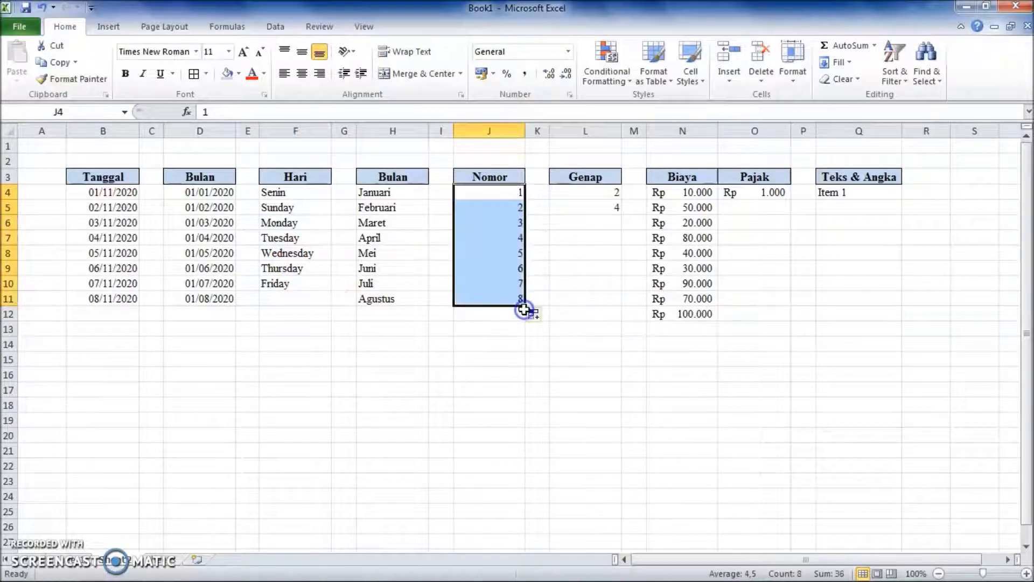
pyautogui.click(594, 197)
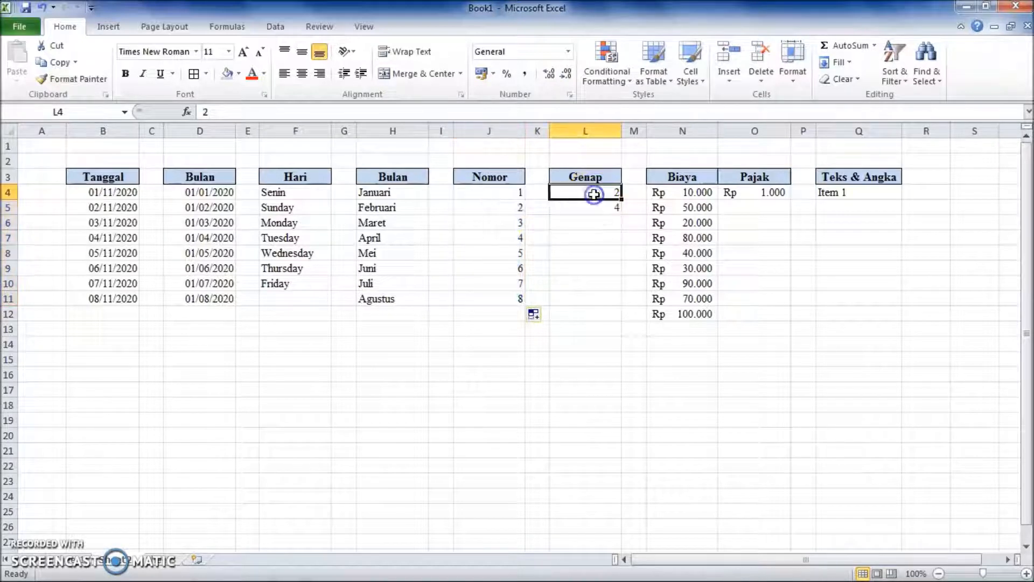
pyautogui.moveTo(604, 193); pyautogui.dragTo(623, 303)
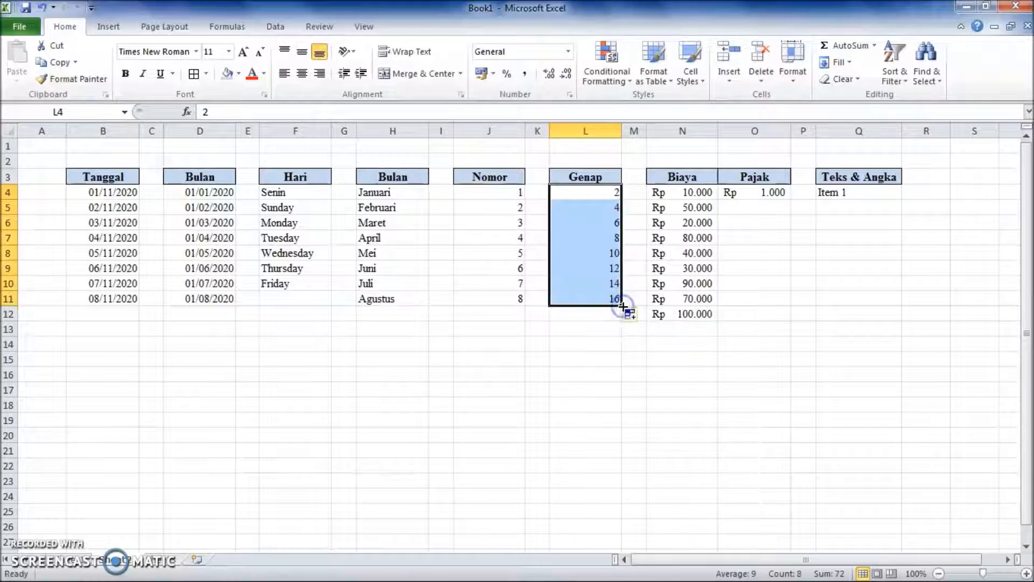
pyautogui.click(684, 342)
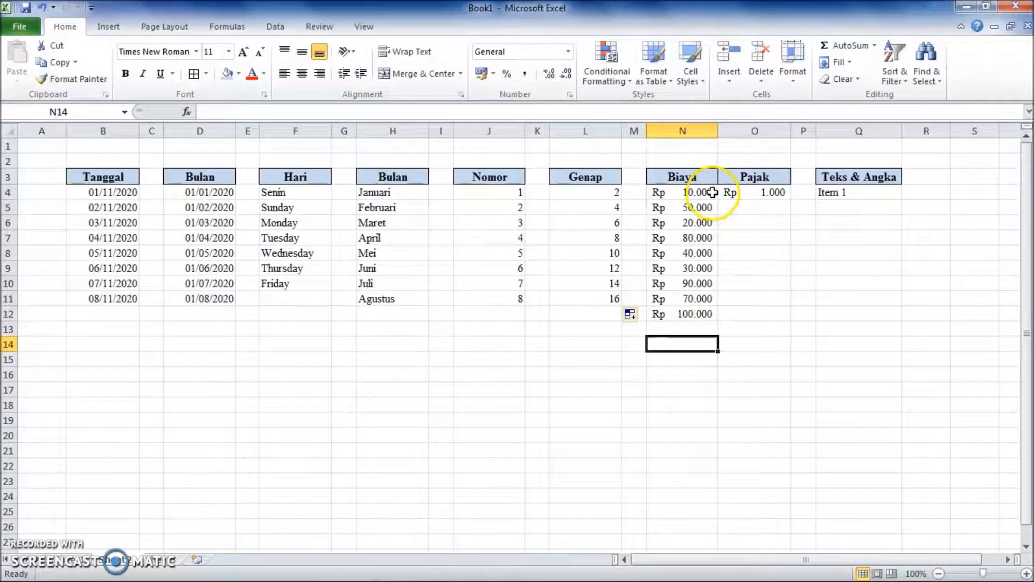
# Fill the Pajak formula in O4 down to O12, and undo the fill.
pyautogui.click(736, 194)
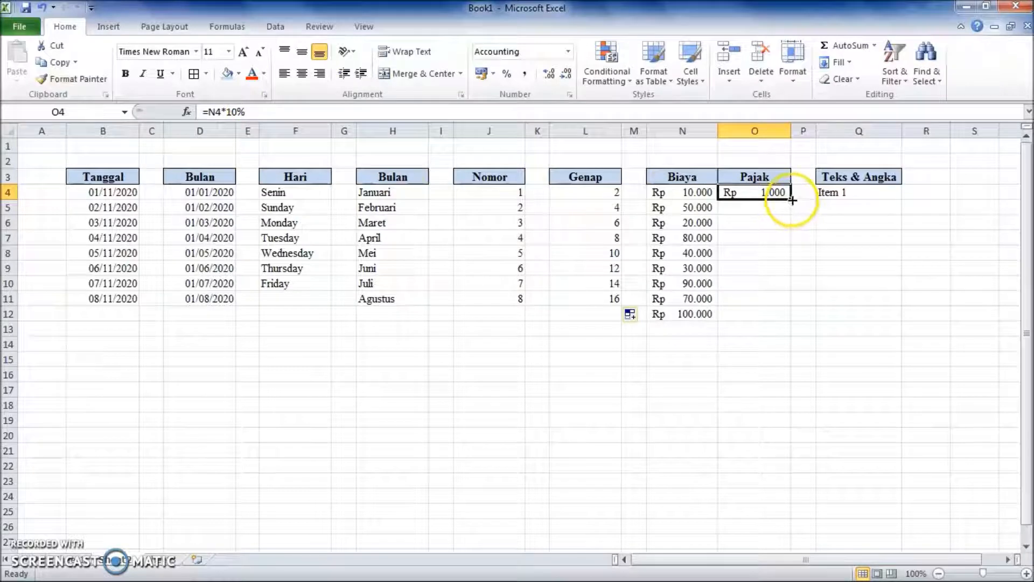
pyautogui.moveTo(791, 199); pyautogui.dragTo(784, 314)
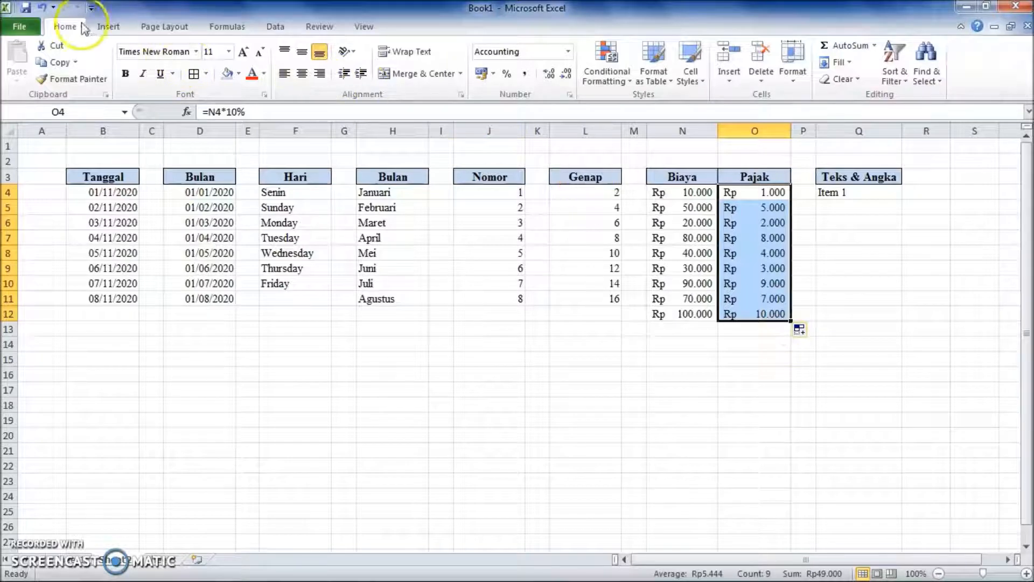
pyautogui.click(41, 8)
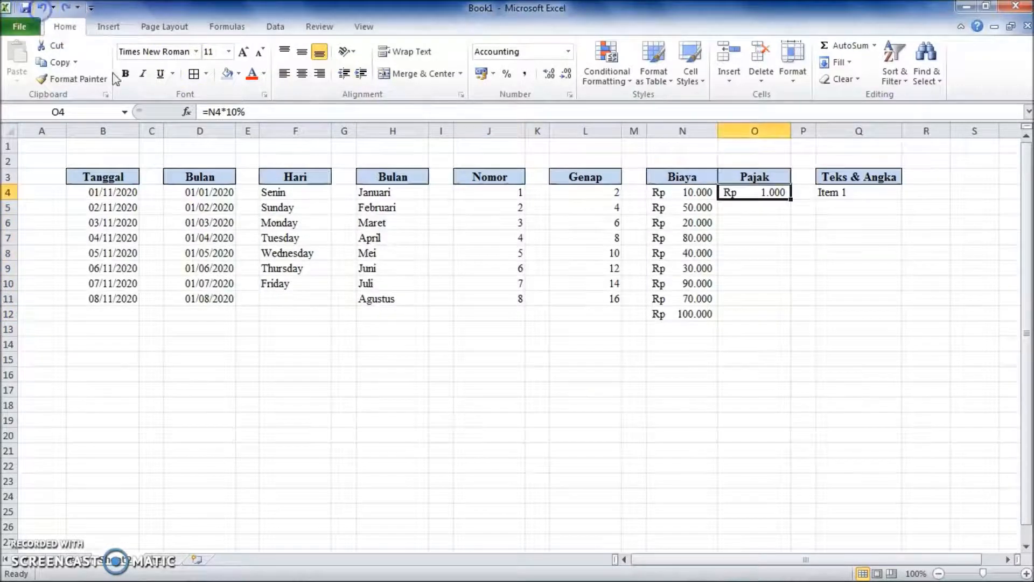
# Fill the Pajak formula in O4 down to O12 alongside Biaya, and the Item 1 series in Q4 down to Q12.
pyautogui.click(737, 208)
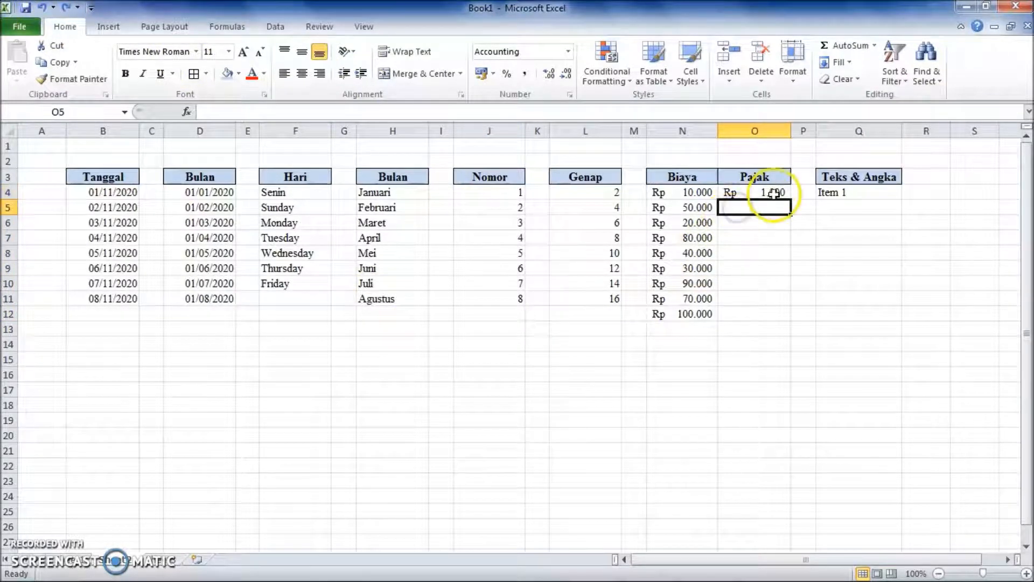
pyautogui.click(775, 194)
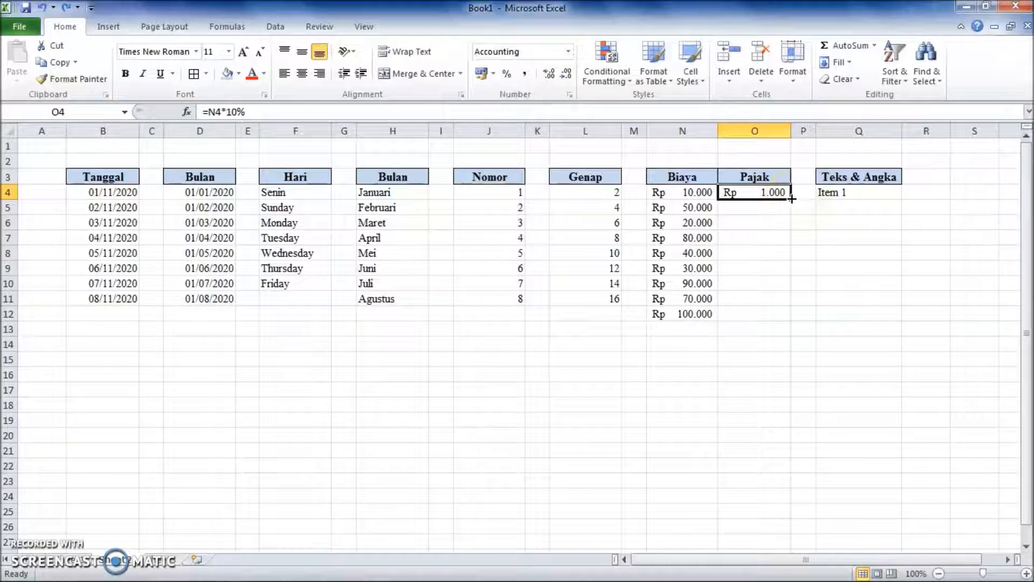
pyautogui.doubleClick(791, 199)
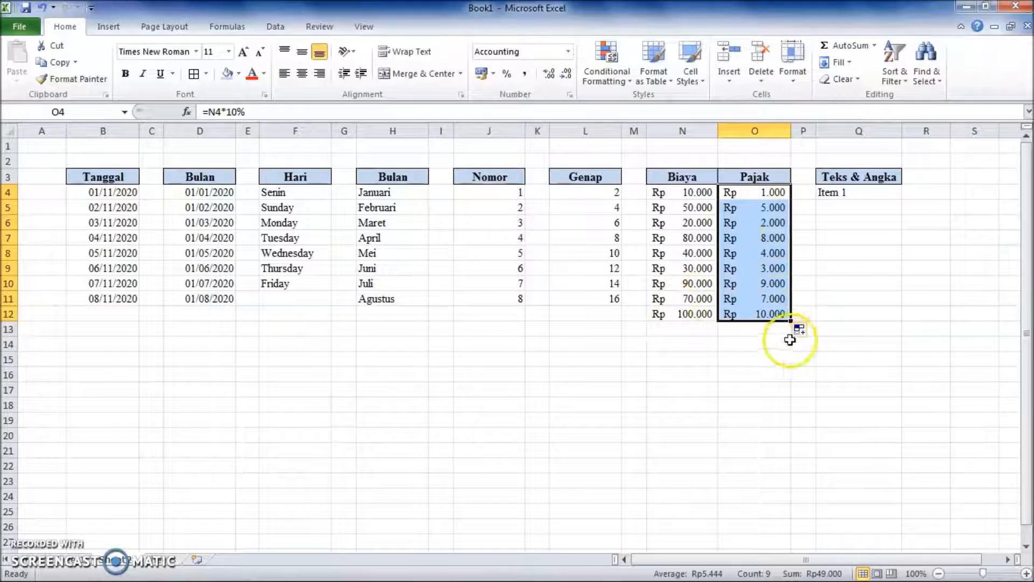
pyautogui.click(759, 347)
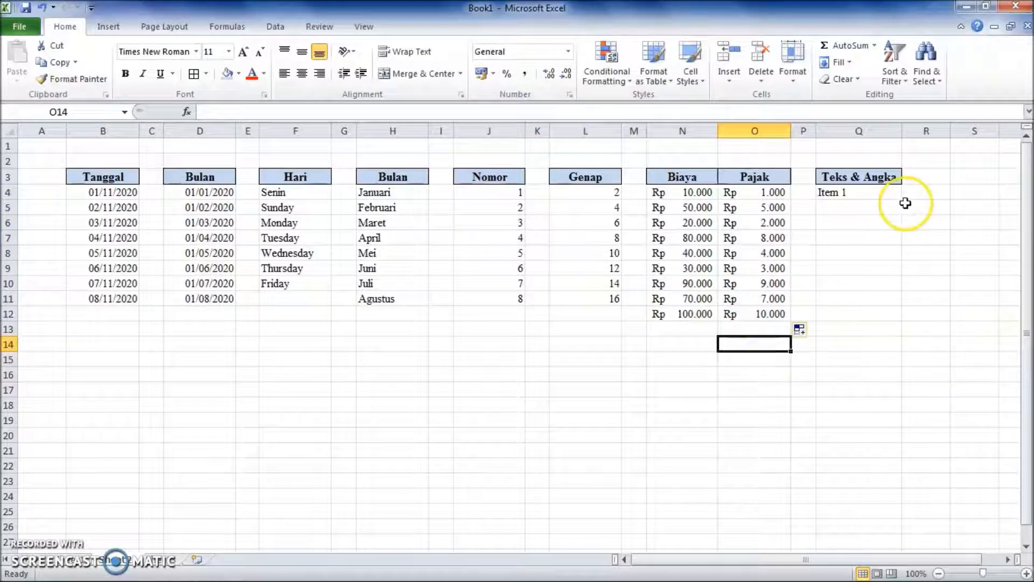
pyautogui.click(879, 191)
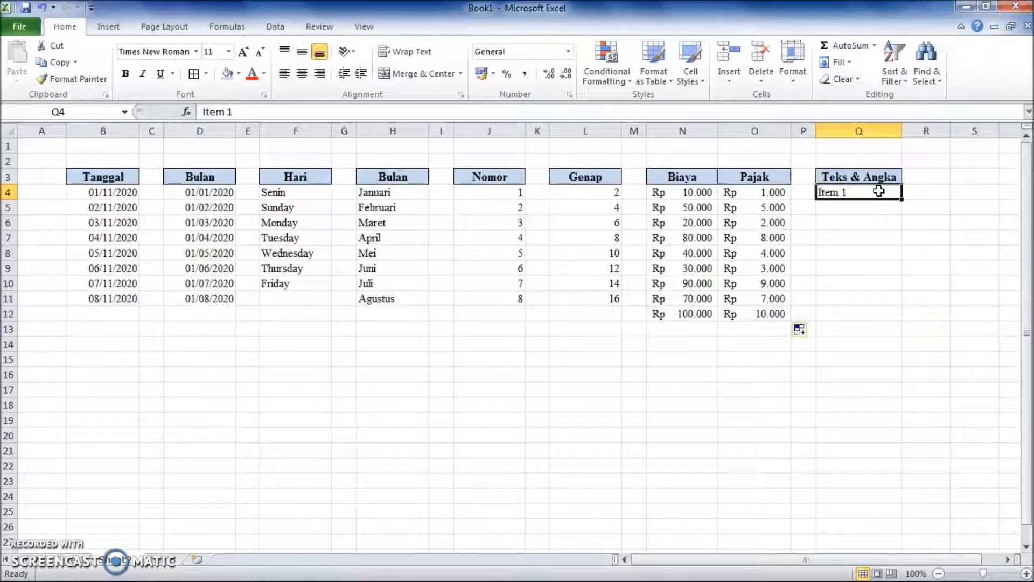
pyautogui.moveTo(901, 200); pyautogui.dragTo(898, 318)
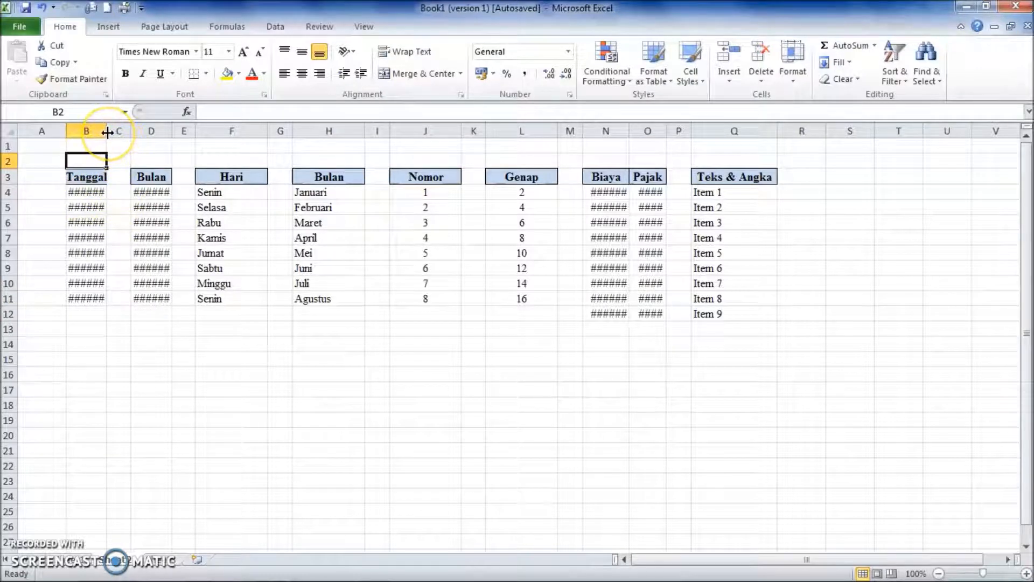
# AutoFit the widths of the Tanggal, Bulan, Biaya and Pajak columns (B, D, N and O) to their contents.
pyautogui.moveTo(107, 132)
pyautogui.mouseDown()
pyautogui.moveTo(128, 133)
pyautogui.moveTo(111, 135)
pyautogui.mouseUp()
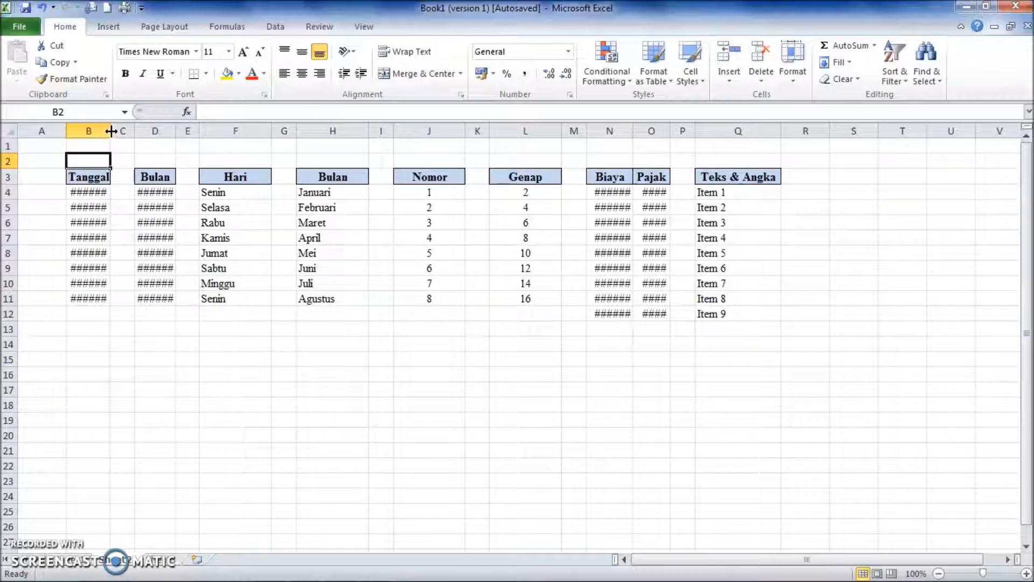
pyautogui.doubleClick(110, 131)
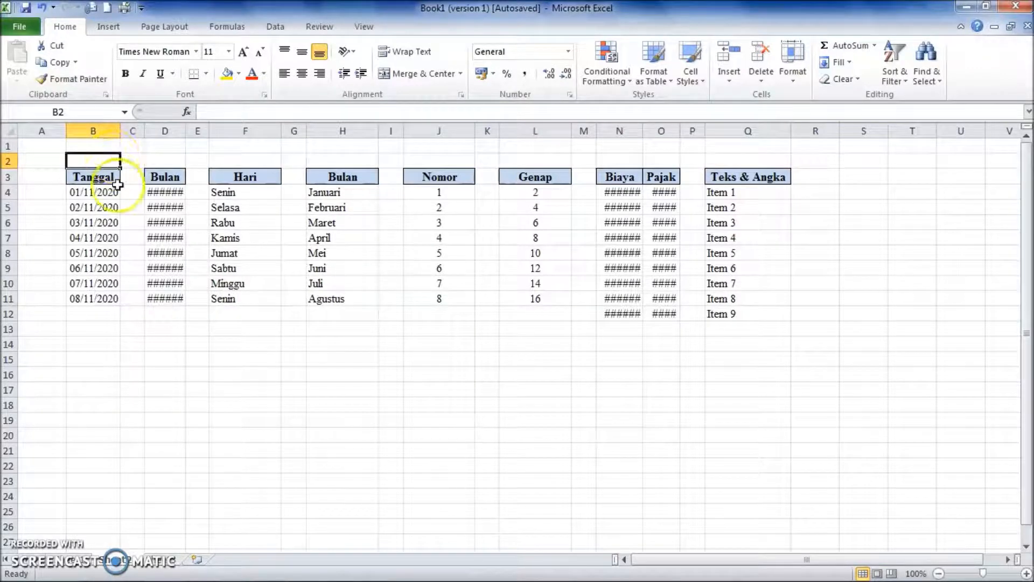
pyautogui.click(185, 132)
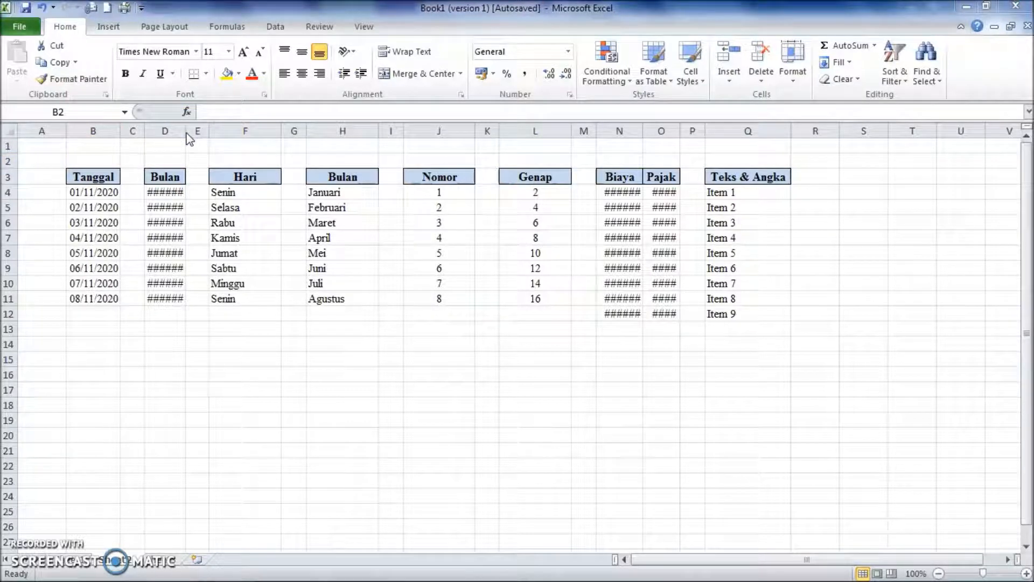
pyautogui.doubleClick(185, 131)
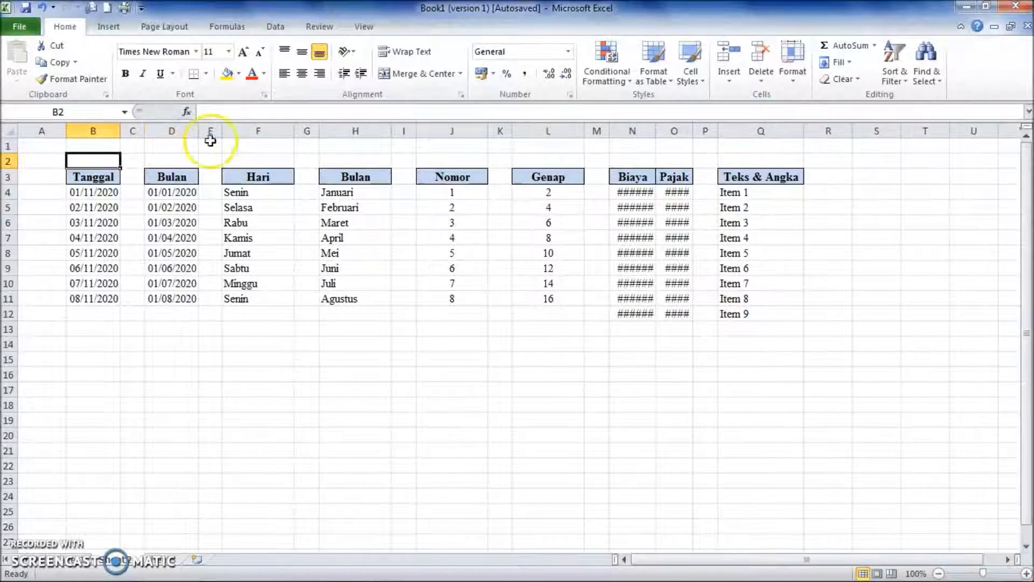
pyautogui.doubleClick(654, 132)
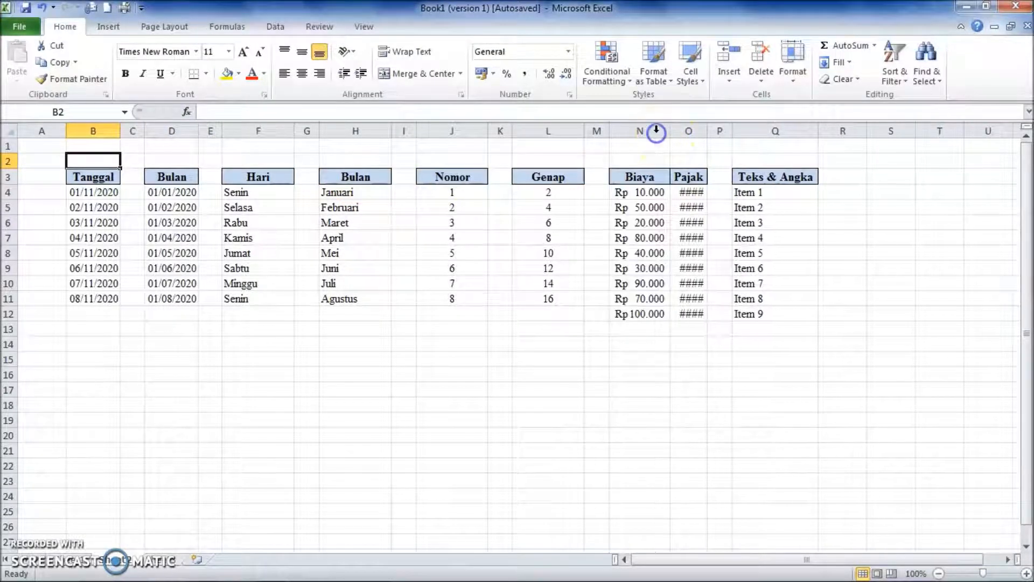
pyautogui.doubleClick(707, 131)
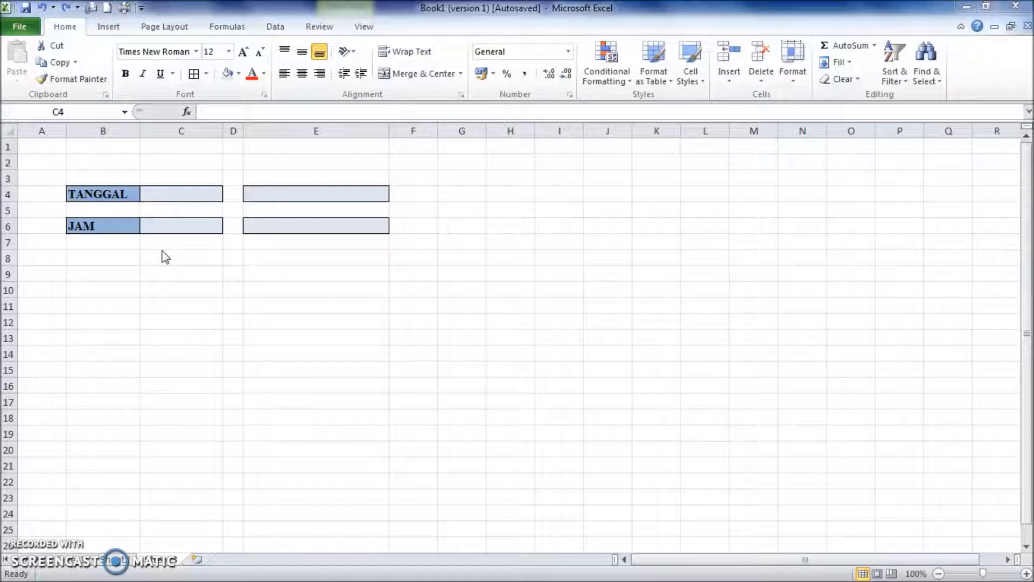
# Insert the current date 05/11/2020 in C4 and the current time 10:29 in C6 as fixed values.
pyautogui.click(152, 192)
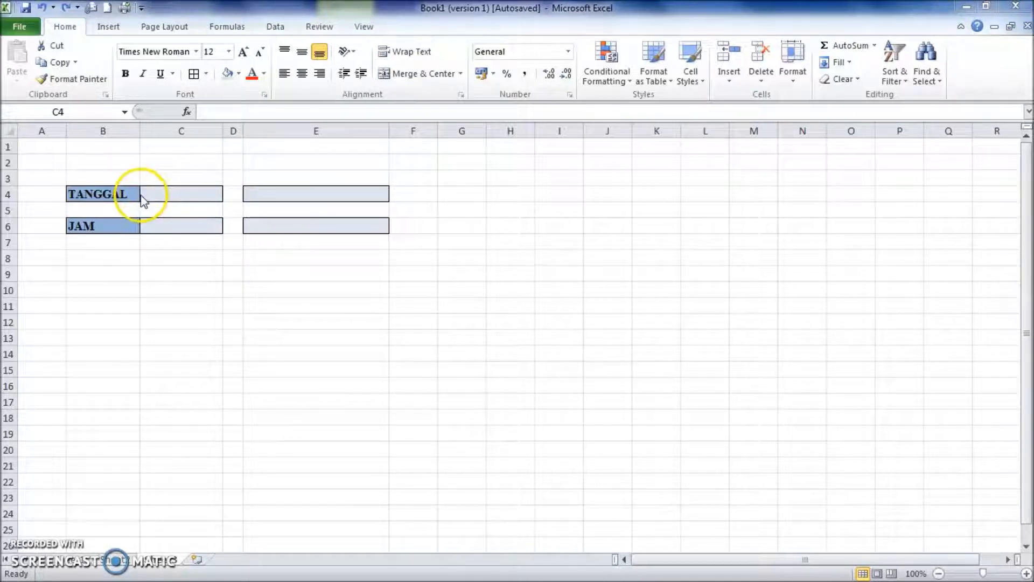
pyautogui.click(156, 194)
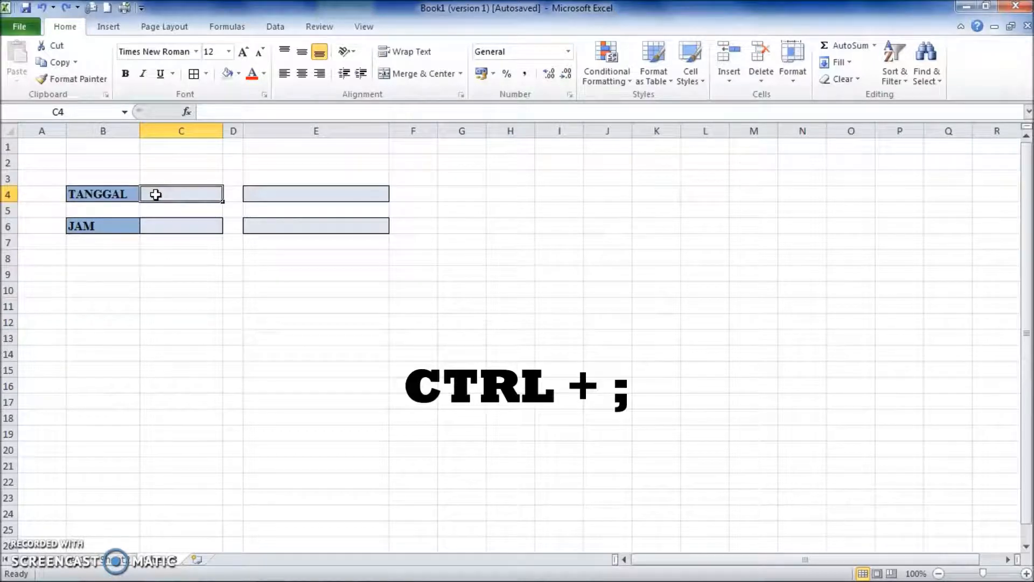
pyautogui.hotkey('ctrl', ';')
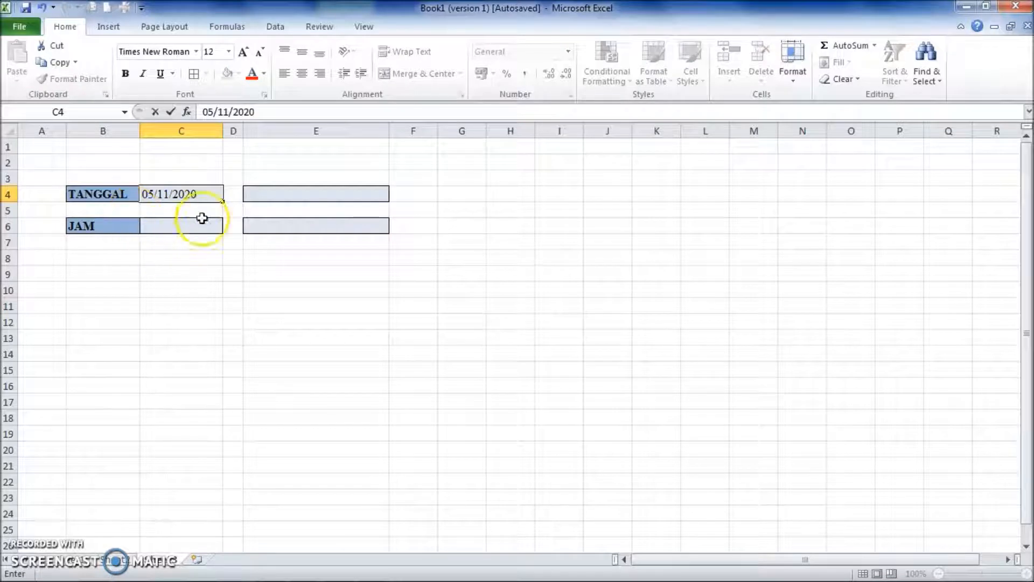
pyautogui.click(176, 226)
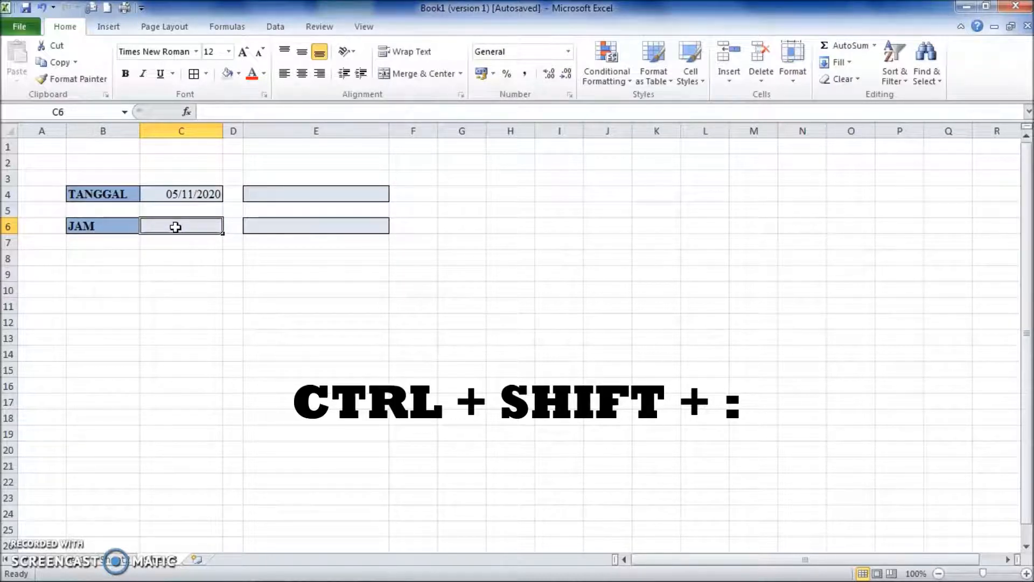
pyautogui.hotkey('ctrl', 'shift', ':')
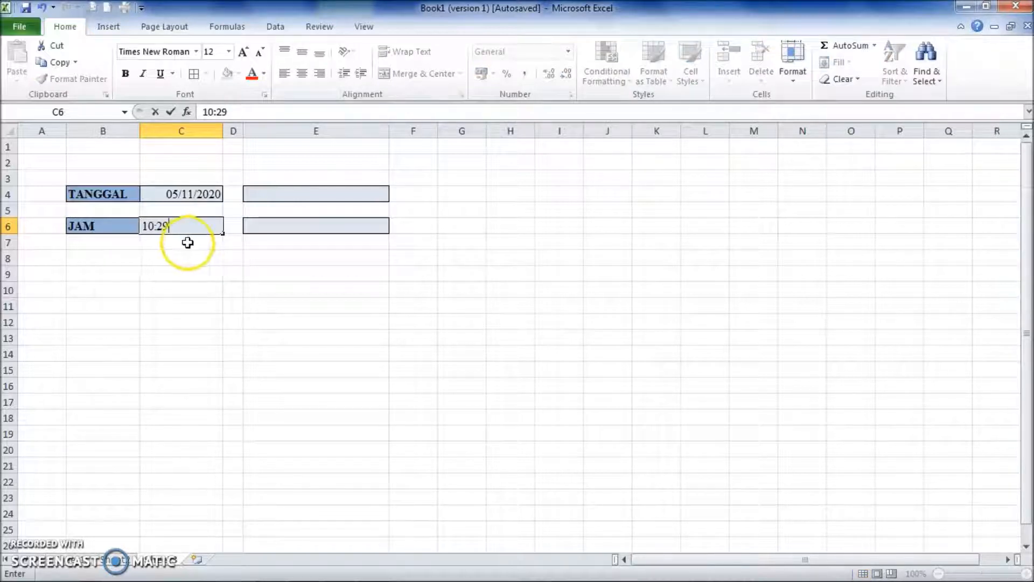
pyautogui.click(205, 246)
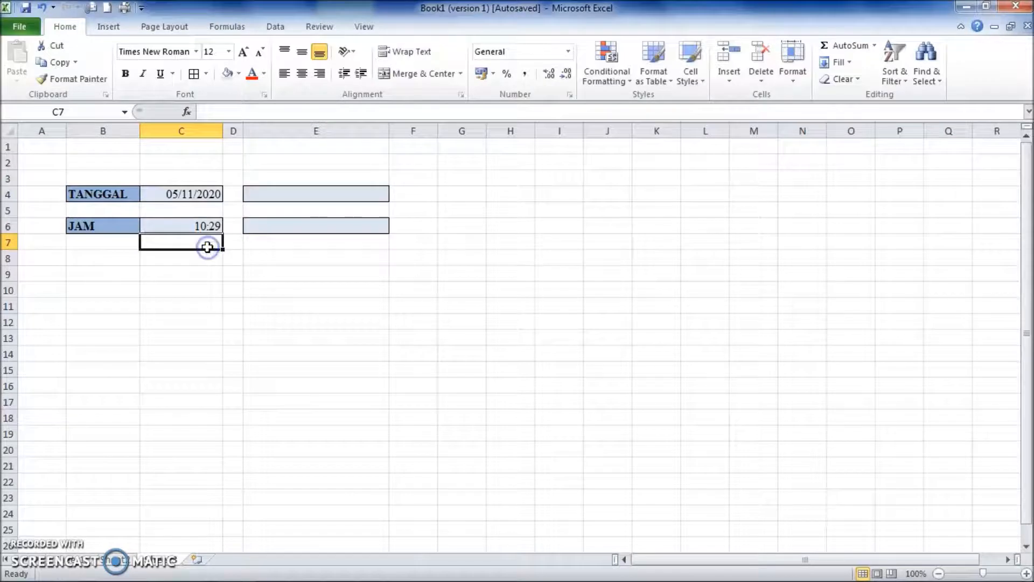
# Enter the TODAY function in E4 beside TANGGAL to return the current date.
pyautogui.click(313, 194)
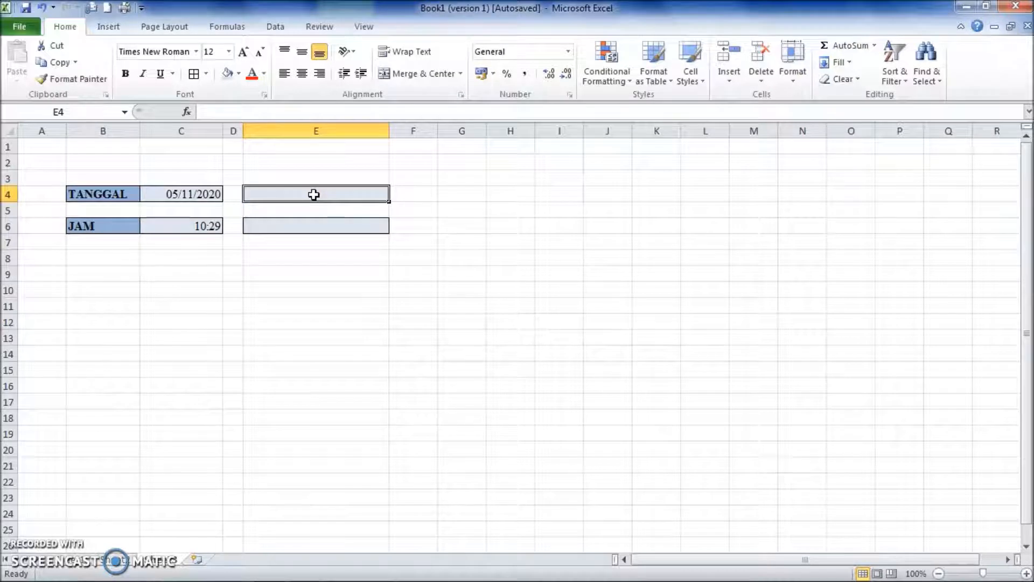
pyautogui.write('=')
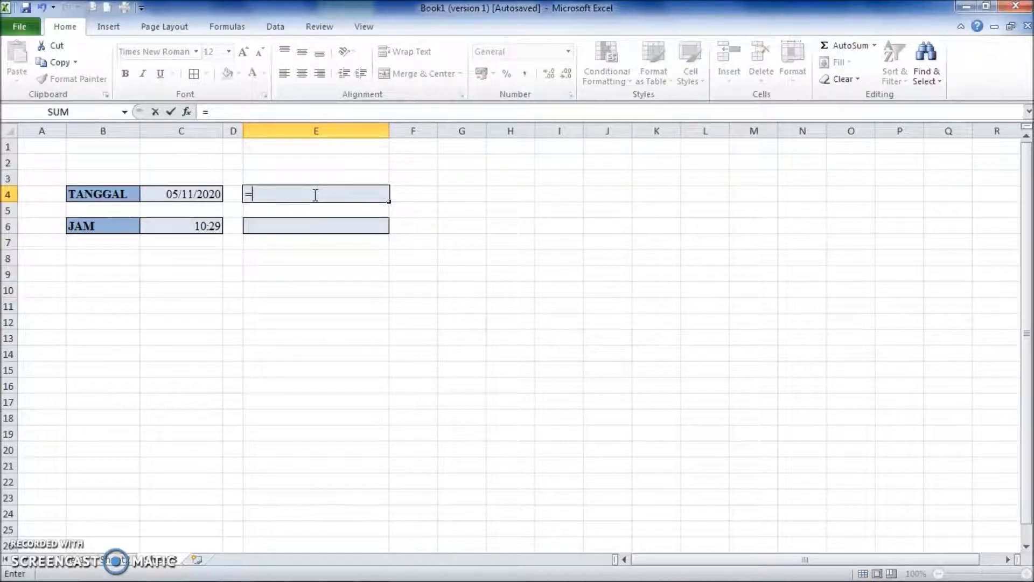
pyautogui.write('TO')
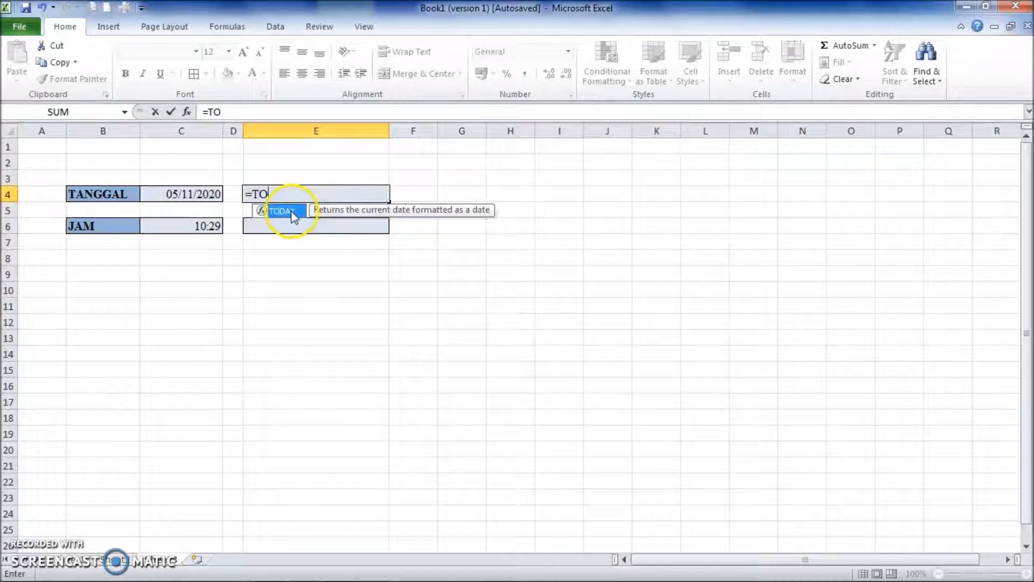
pyautogui.doubleClick(292, 212)
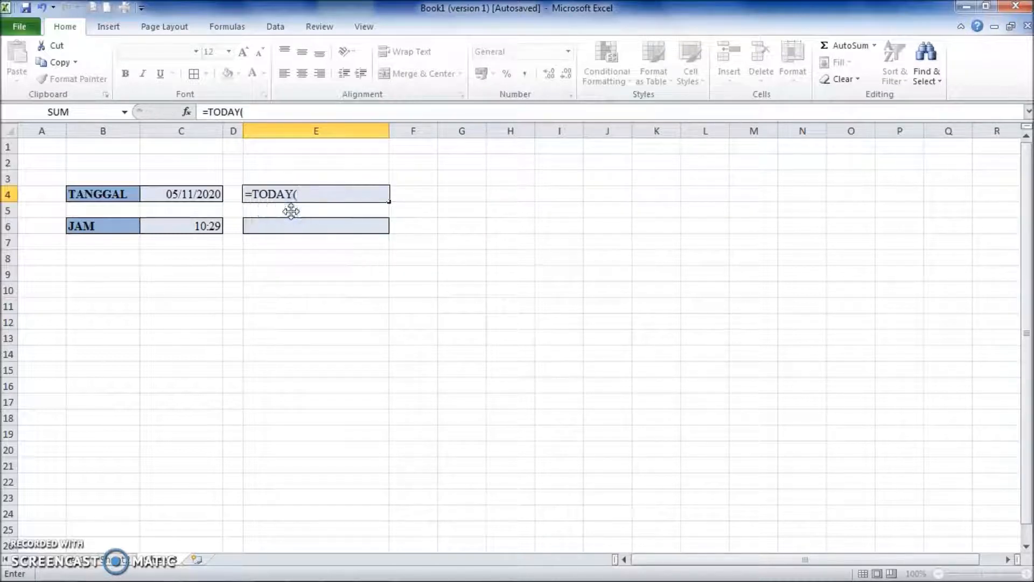
pyautogui.press('Return')
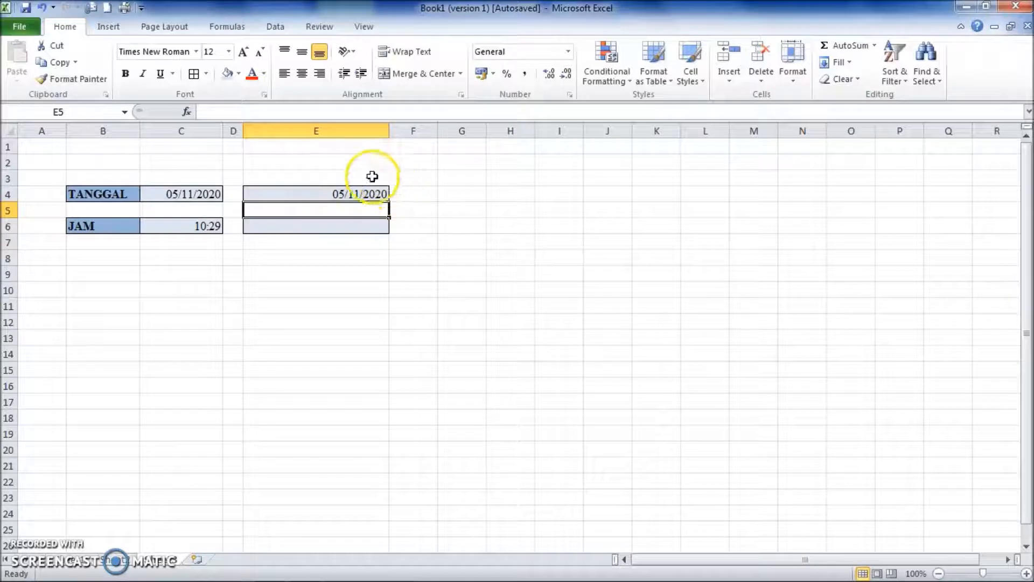
# Enter the formula =NOW() in E6 beside JAM to return the current date and time.
pyautogui.click(364, 229)
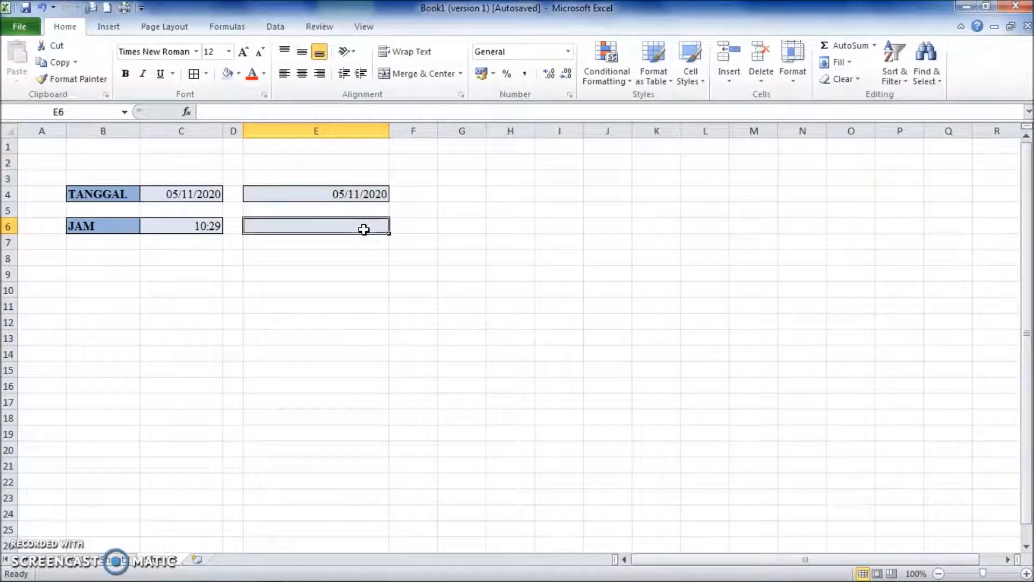
pyautogui.write('=')
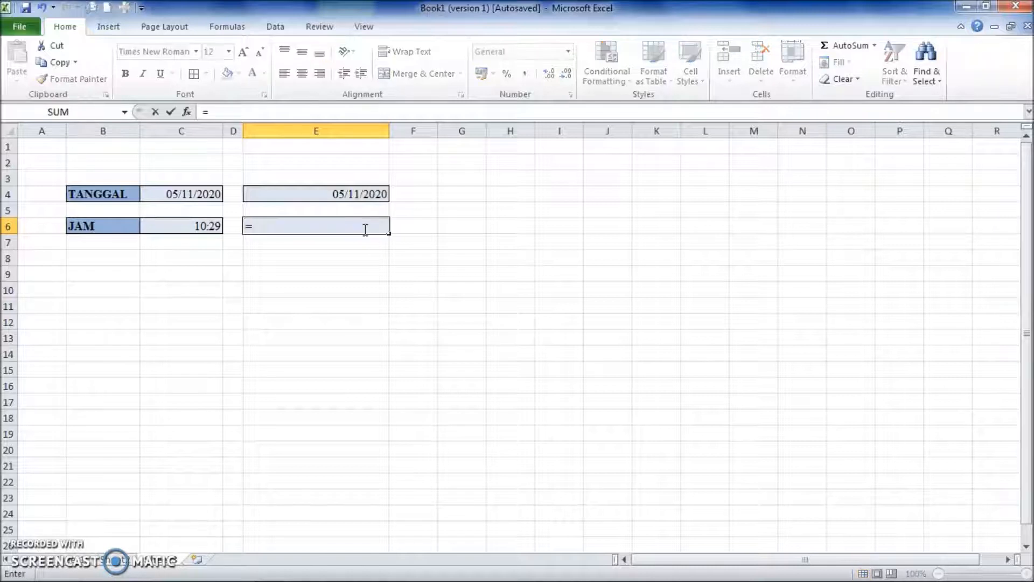
pyautogui.write('NO')
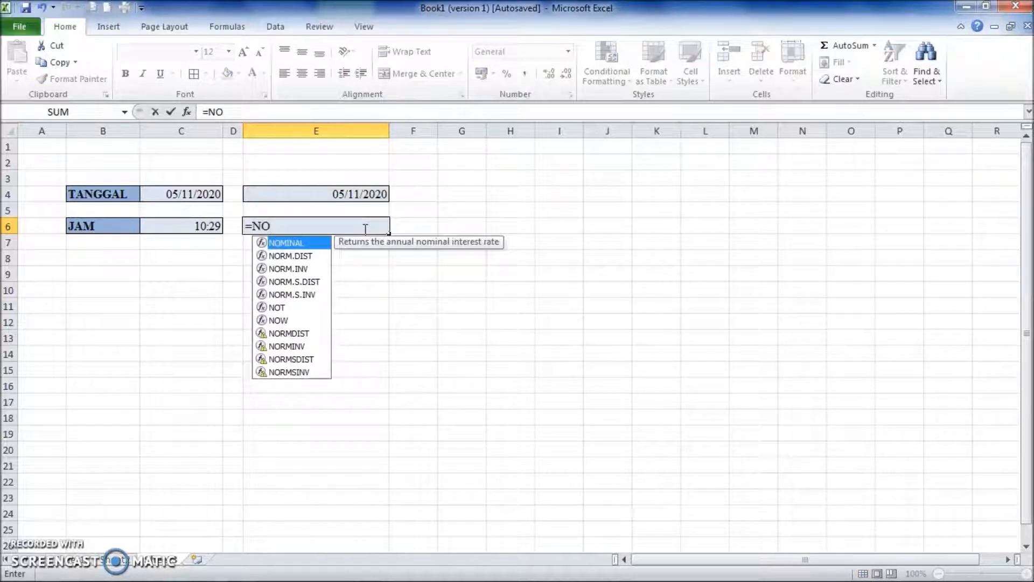
pyautogui.write('W')
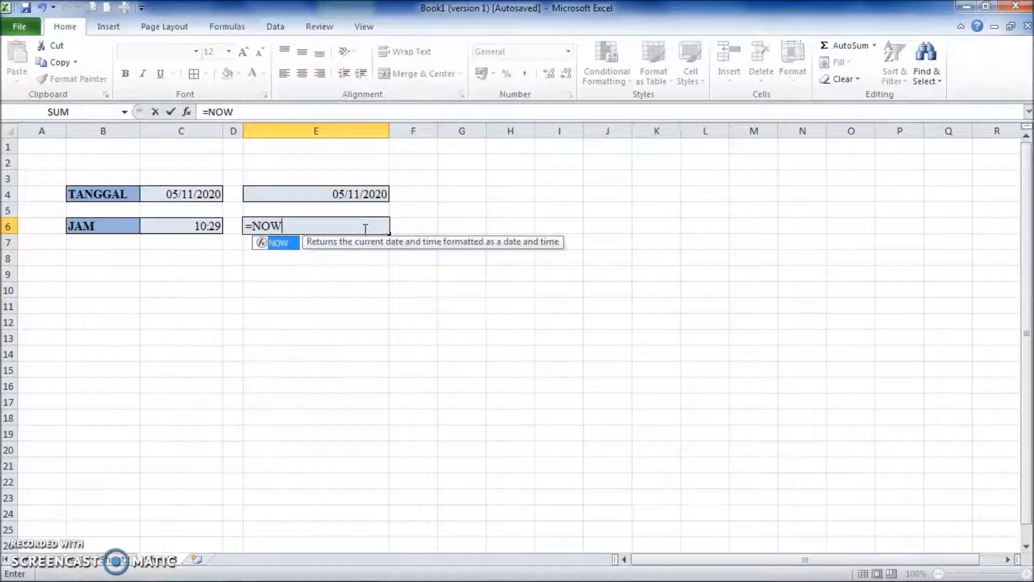
pyautogui.doubleClick(287, 243)
pyautogui.write(')')
pyautogui.press('Return')
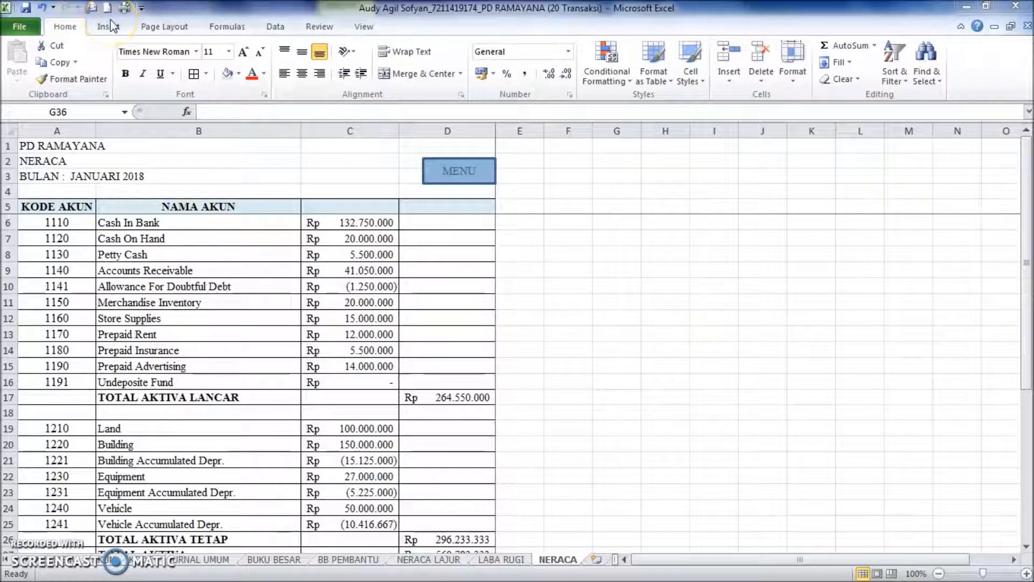
# Review the full list of commands available for the Quick Access Toolbar in Excel Options and close the dialog.
pyautogui.click(141, 10)
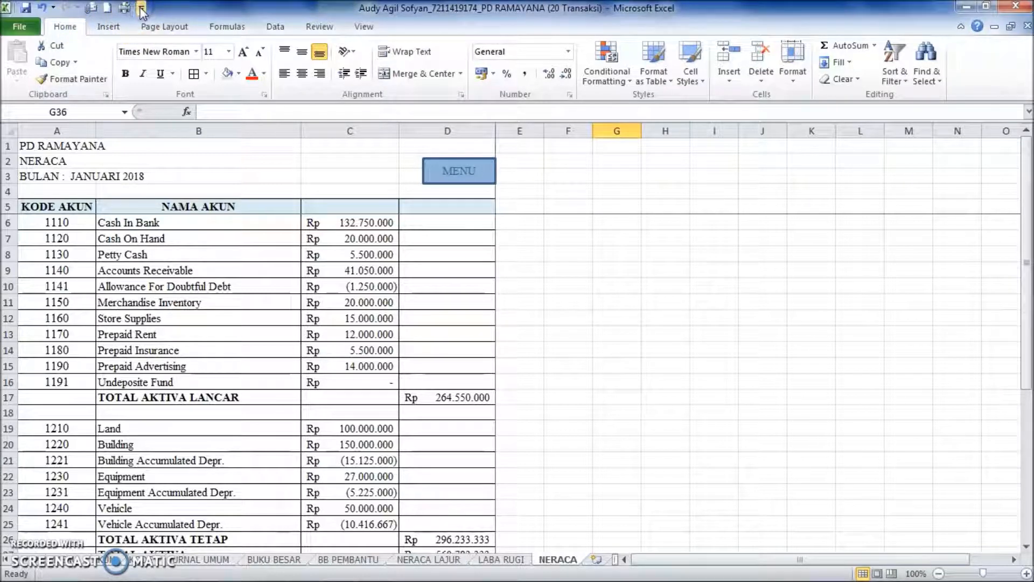
pyautogui.click(141, 8)
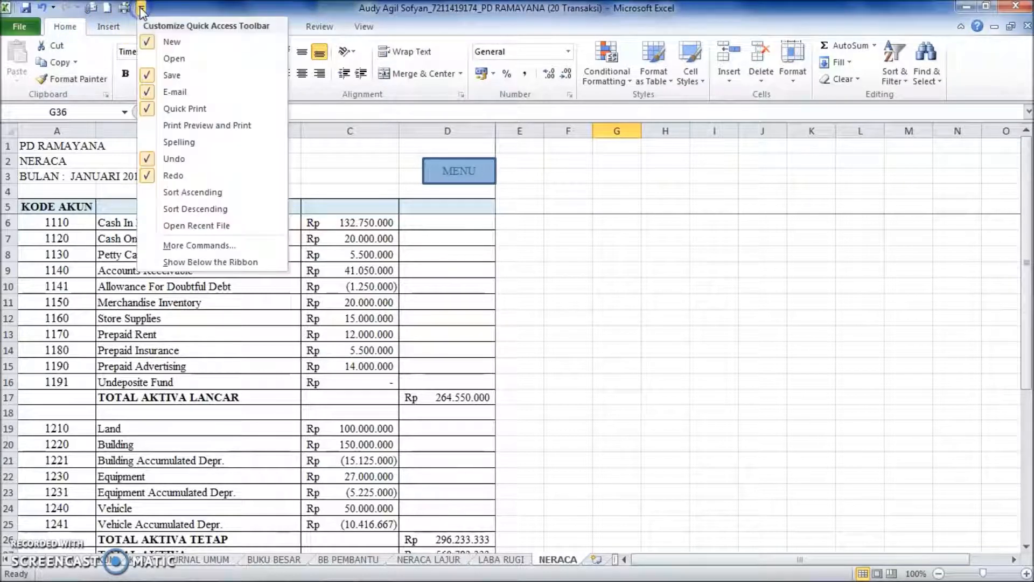
pyautogui.click(199, 245)
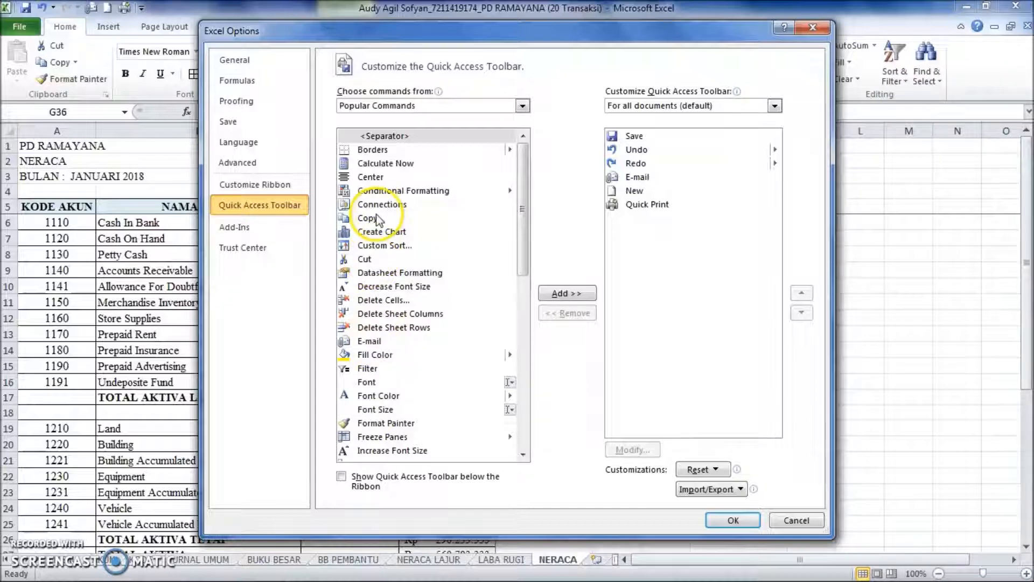
pyautogui.click(735, 520)
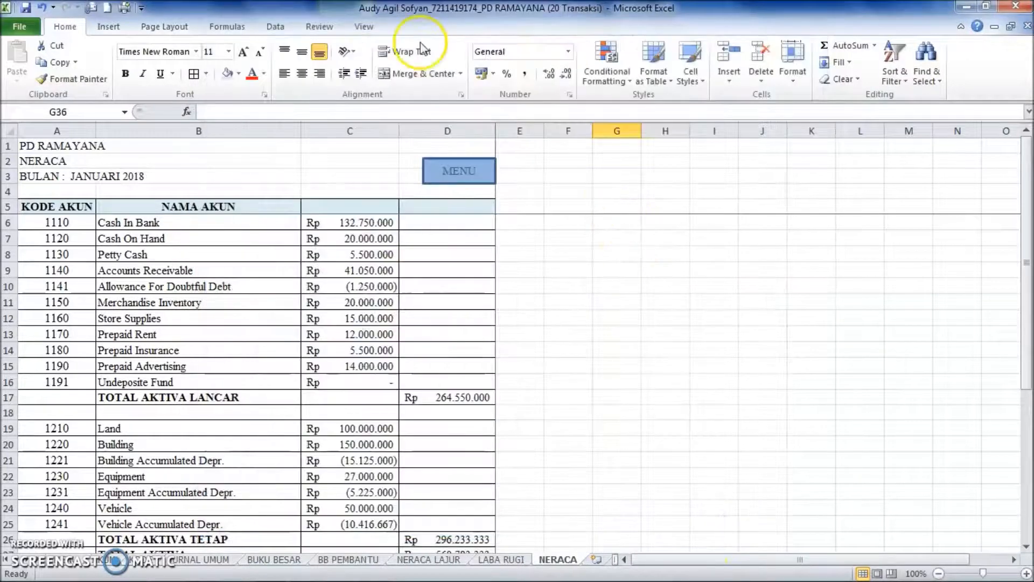
pyautogui.click(91, 11)
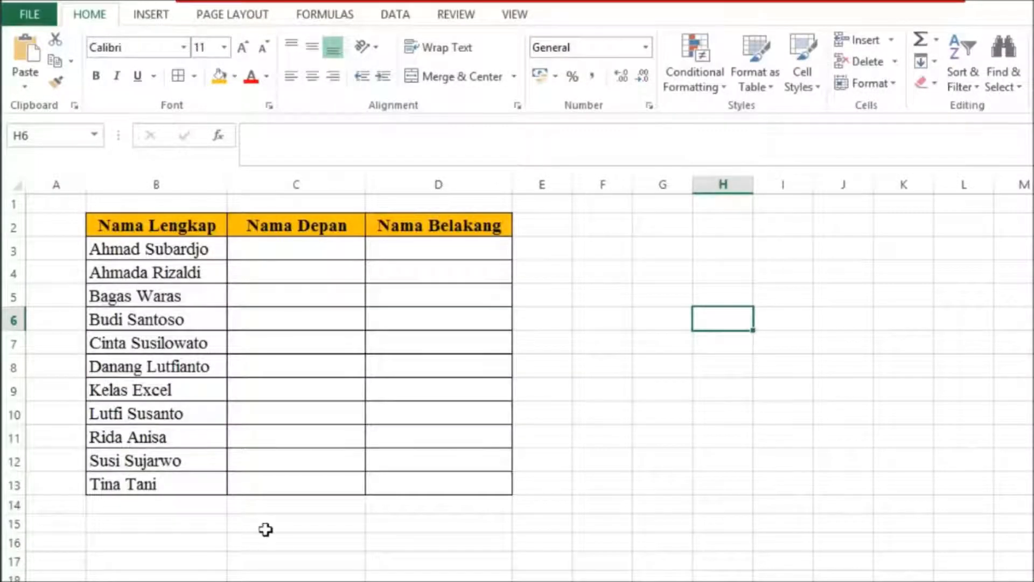
# Enter the first person's given name in C3 and Flash Fill the rest of the Nama Depan column.
pyautogui.click(297, 250)
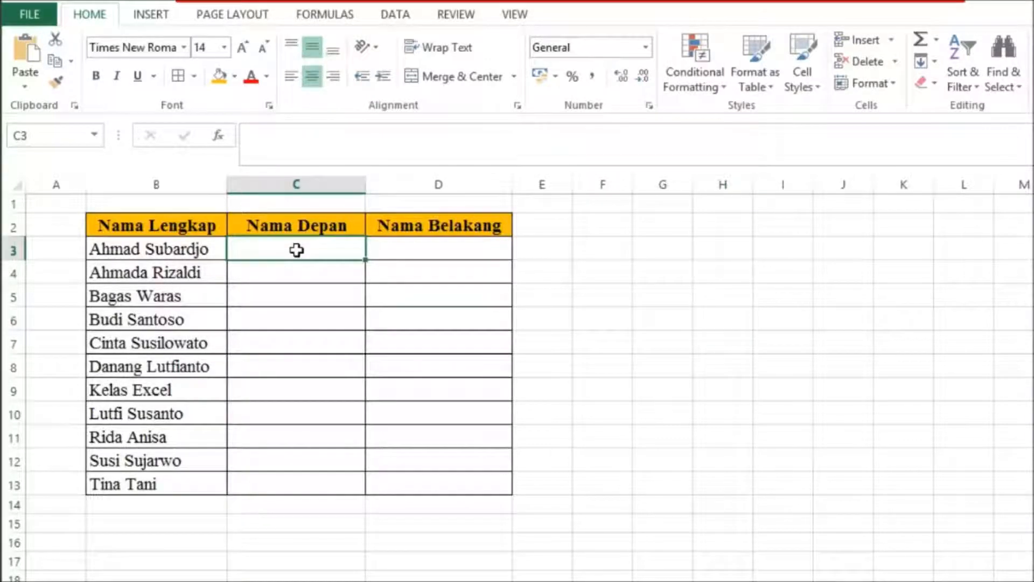
pyautogui.write('Ahmad')
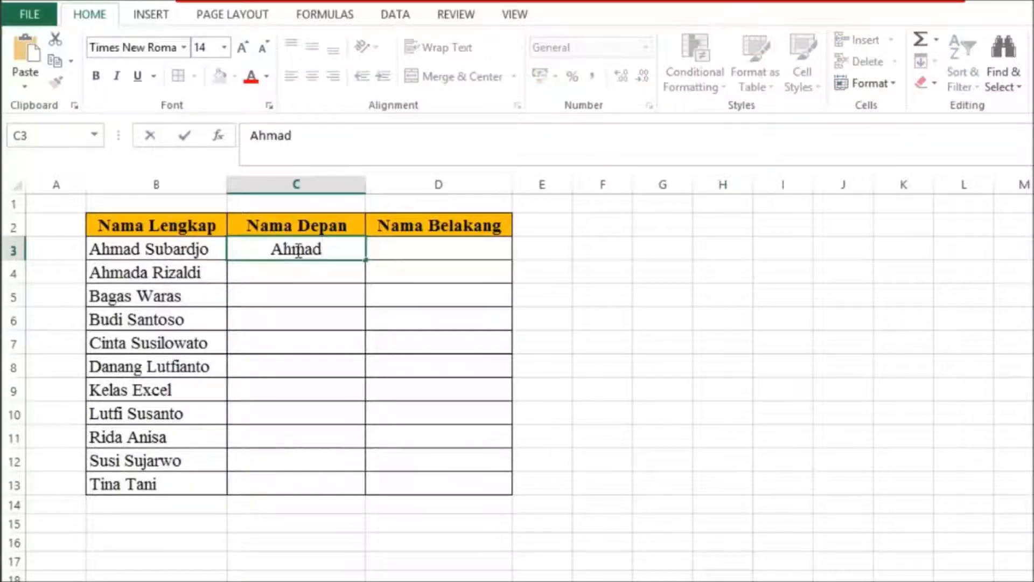
pyautogui.press('Return')
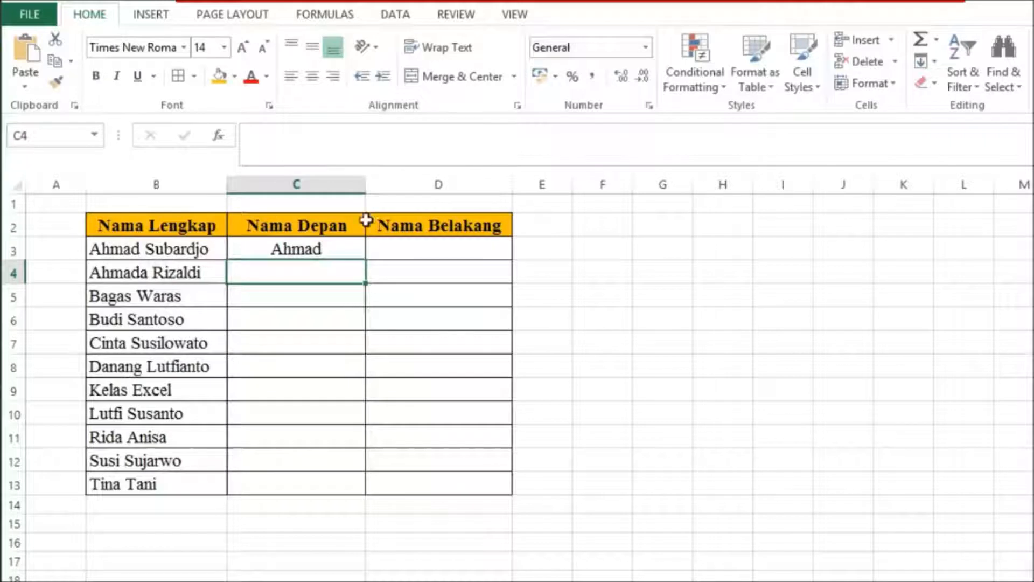
pyautogui.click(934, 63)
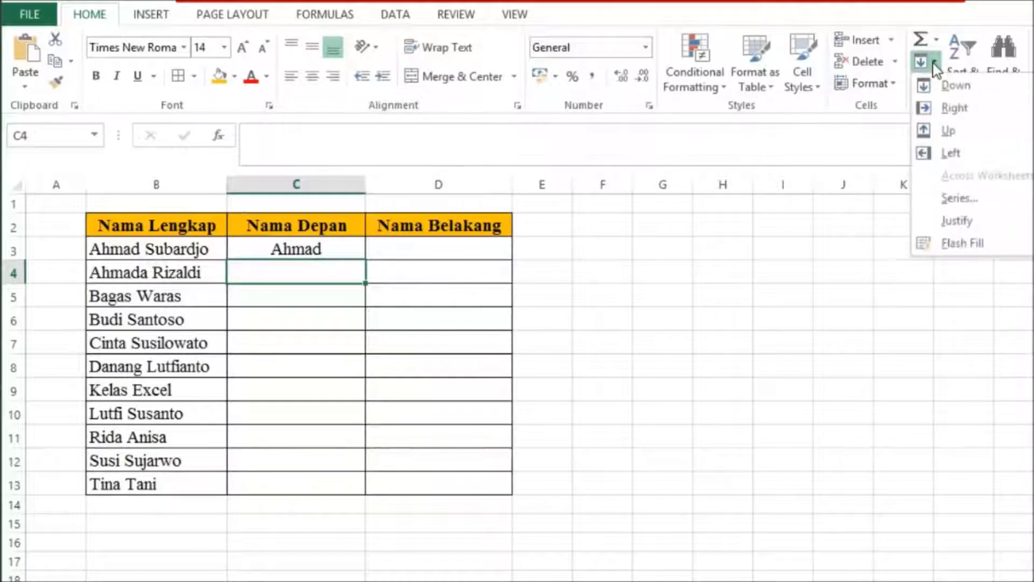
pyautogui.click(951, 245)
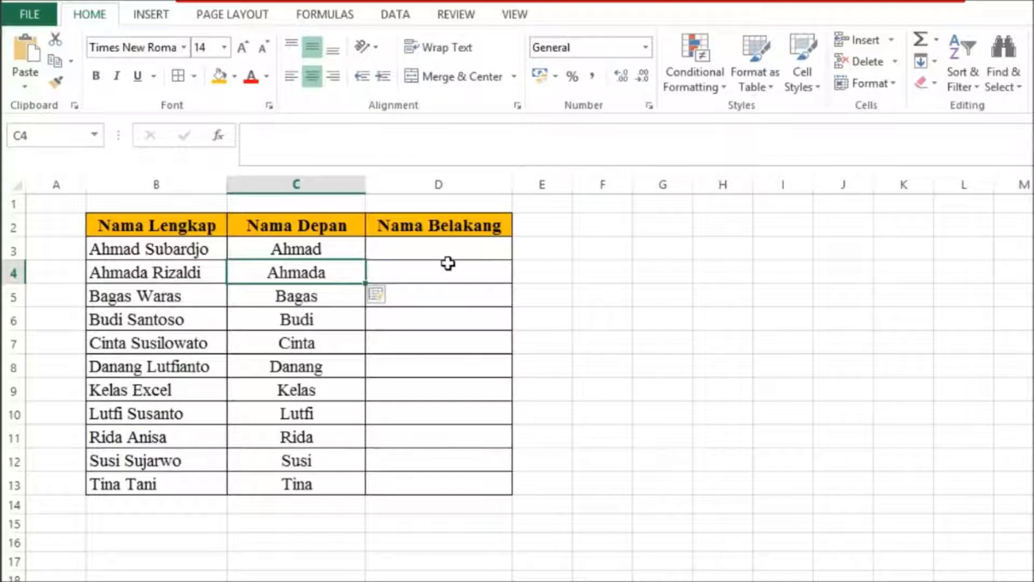
# Enter the first person's last name in D3 under Nama Belakang.
pyautogui.click(419, 247)
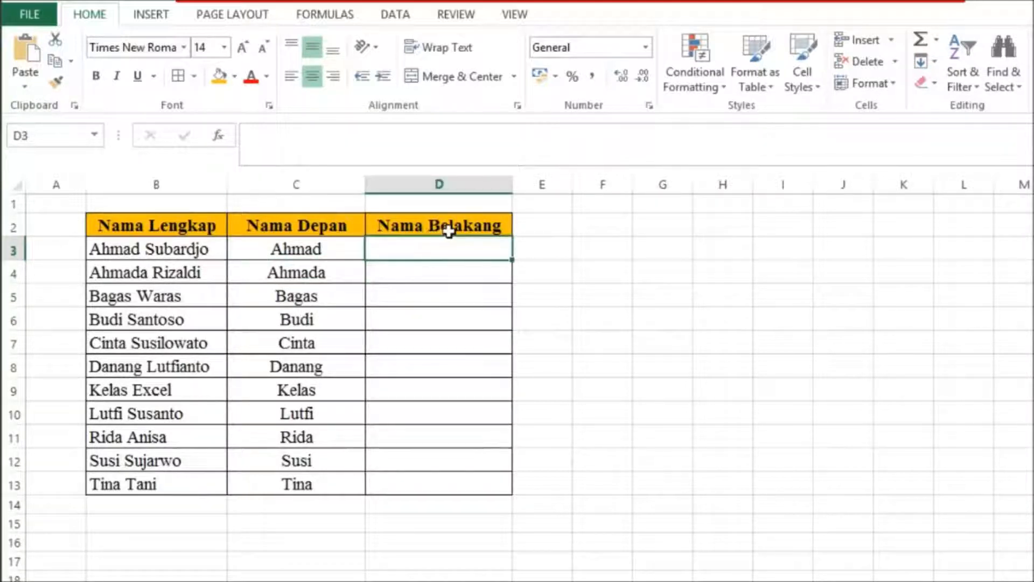
pyautogui.write('Subardjo')
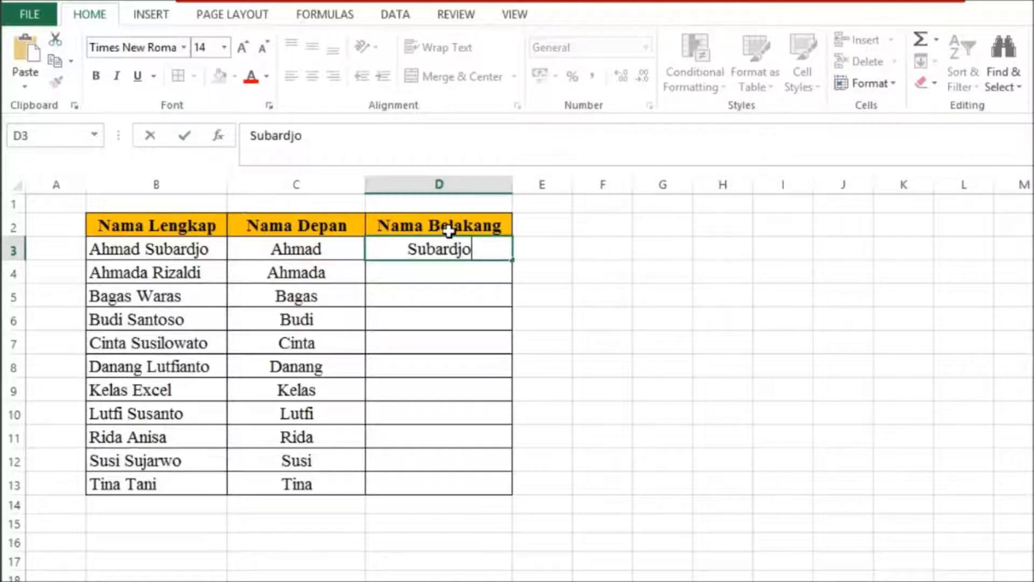
pyautogui.press('Return')
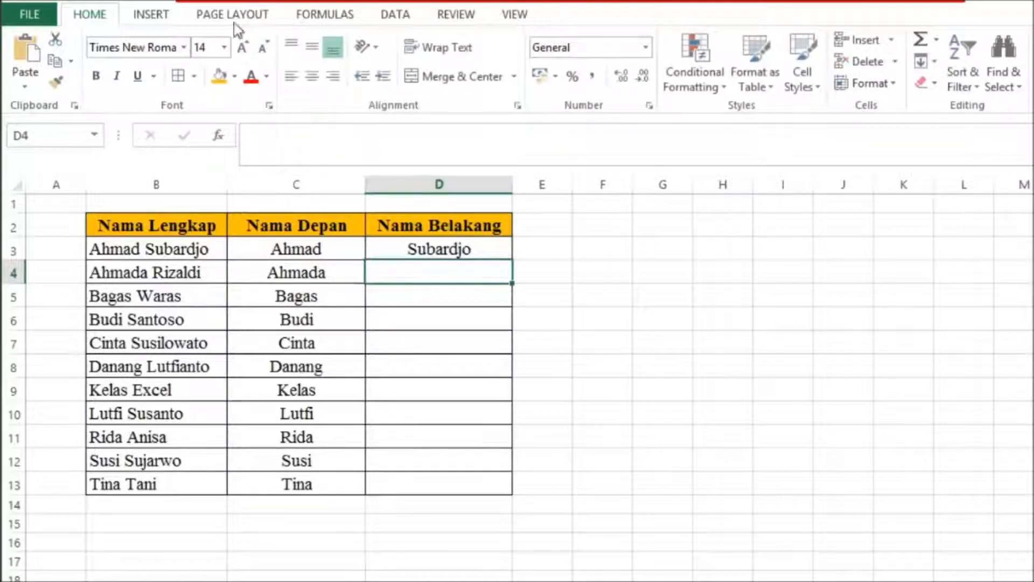
# Flash Fill the Nama Belakang column from D4 and undo the fill.
pyautogui.click(934, 64)
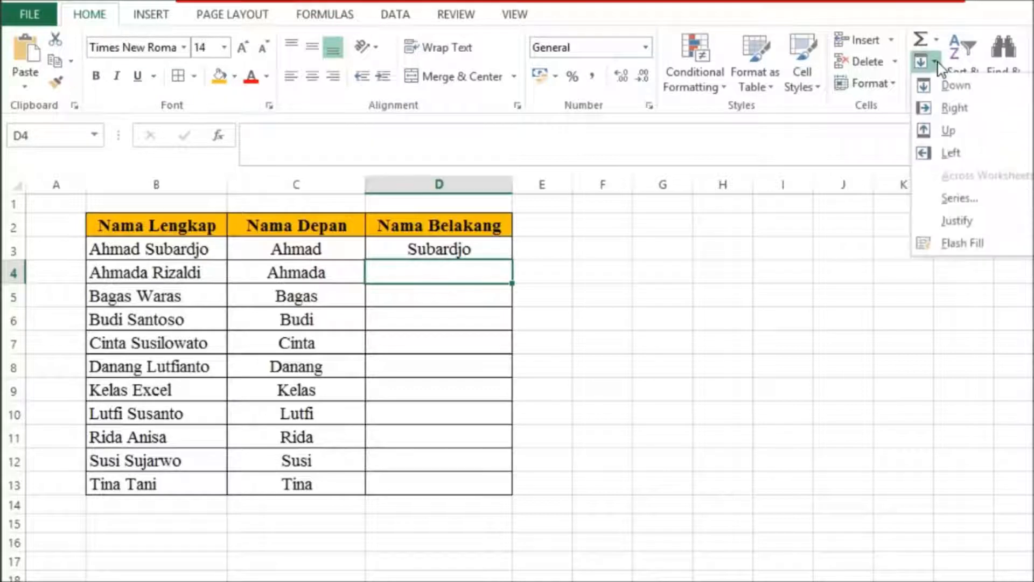
pyautogui.click(941, 244)
pyautogui.click(590, 273)
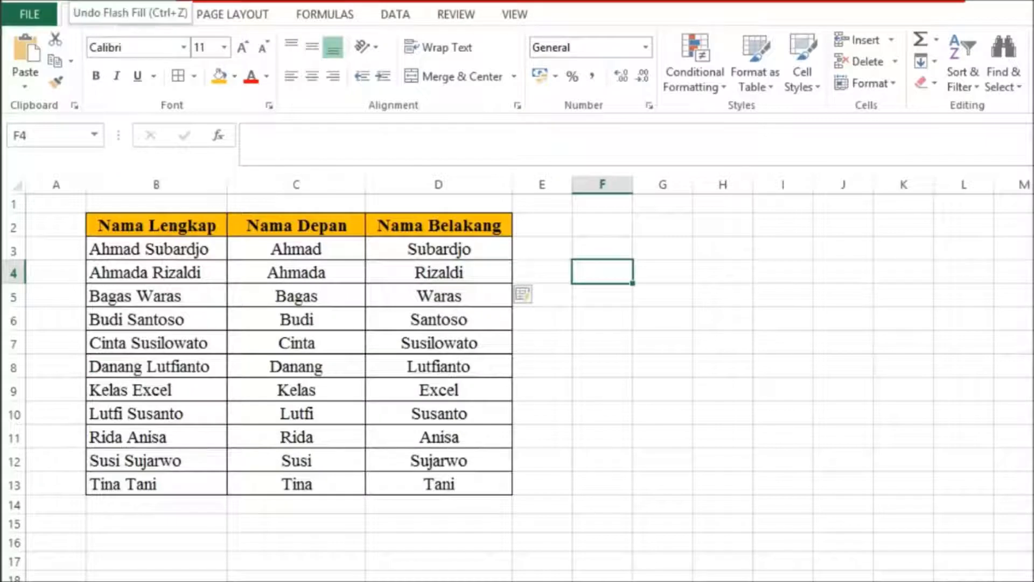
pyautogui.hotkey('ctrl', 'z')
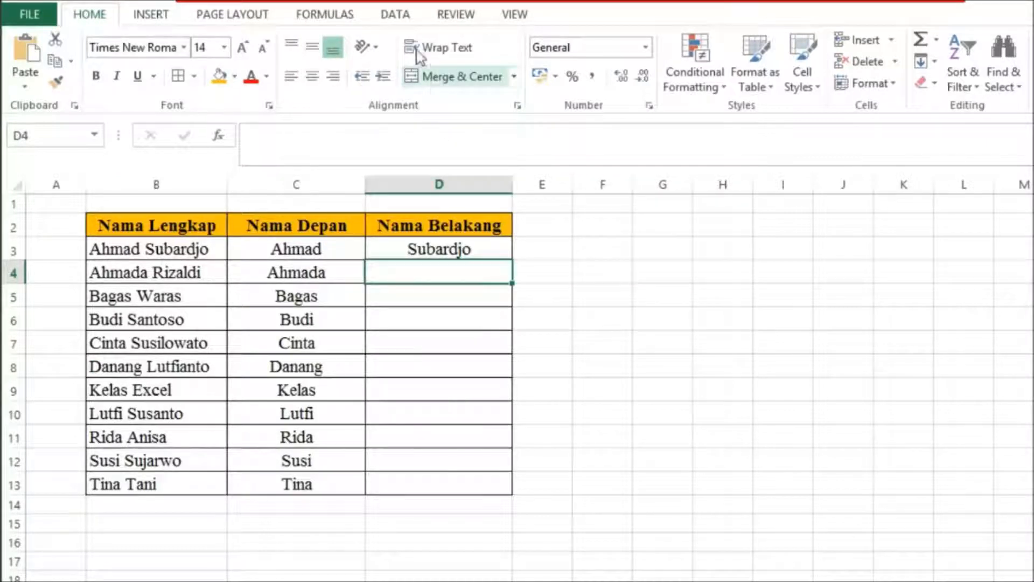
# Fill the remaining last names in D4:D13 again using the Flash Fill data tool.
pyautogui.click(399, 14)
pyautogui.click(681, 41)
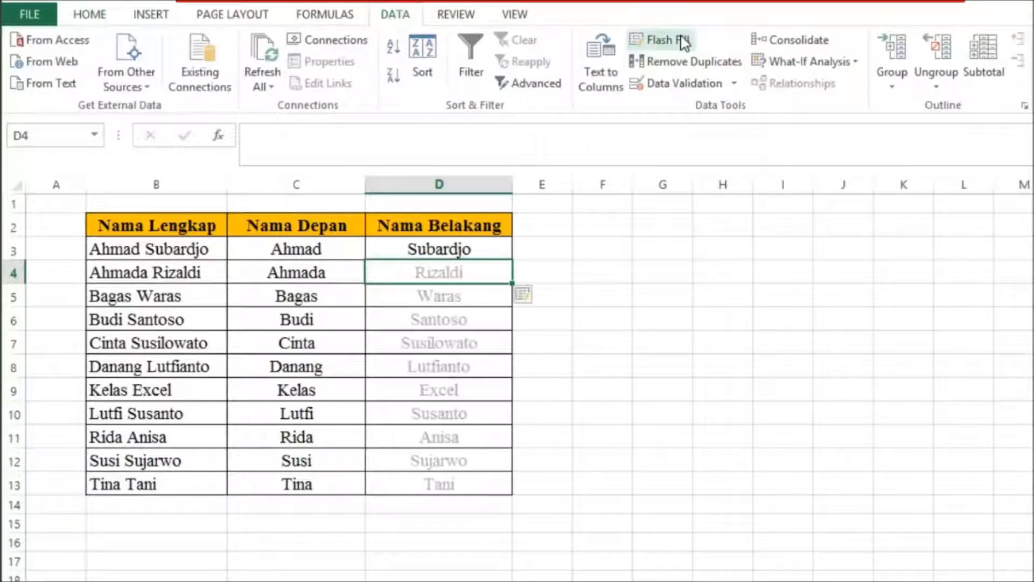
pyautogui.click(637, 208)
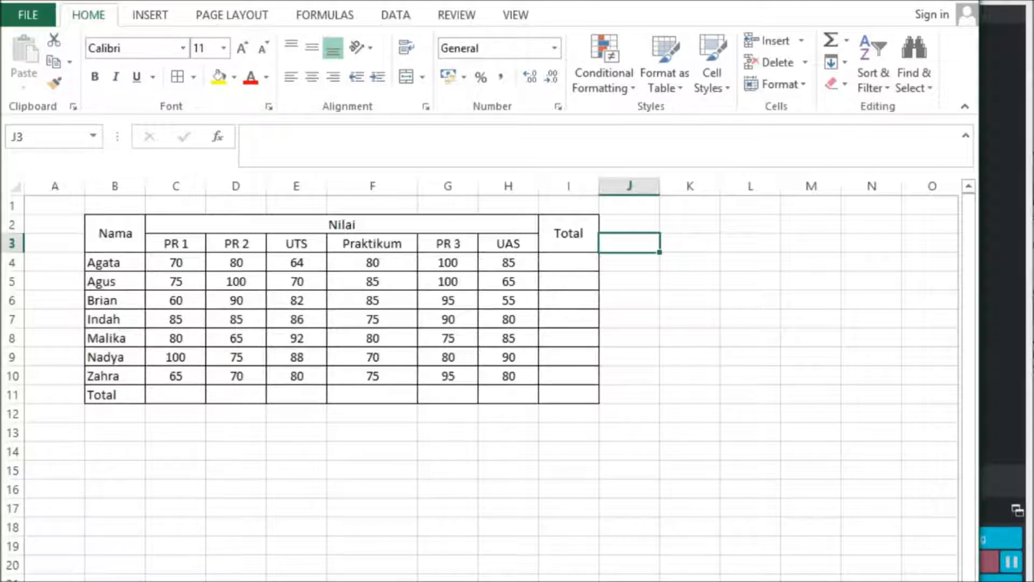
# Total each score column from PR 1 to UAS in C11:H11 with AutoSum.
pyautogui.moveTo(367, 580)
pyautogui.moveTo(163, 394); pyautogui.dragTo(506, 393)
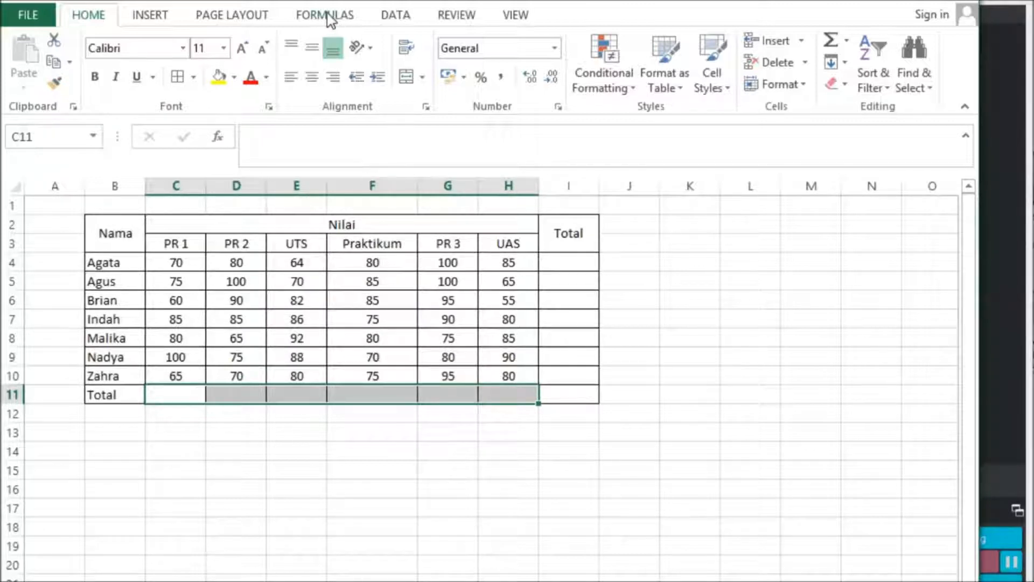
pyautogui.click(330, 21)
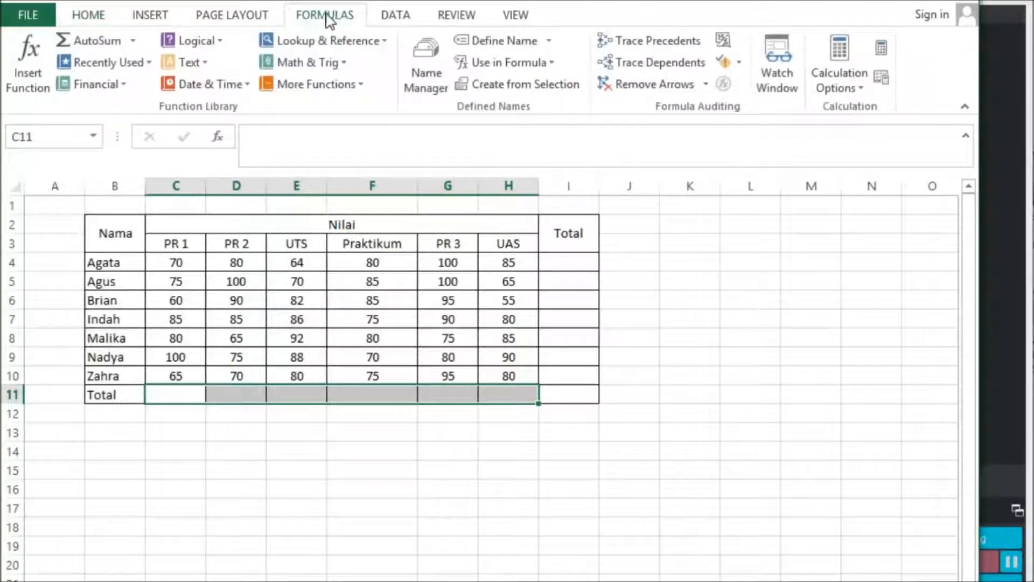
pyautogui.click(91, 41)
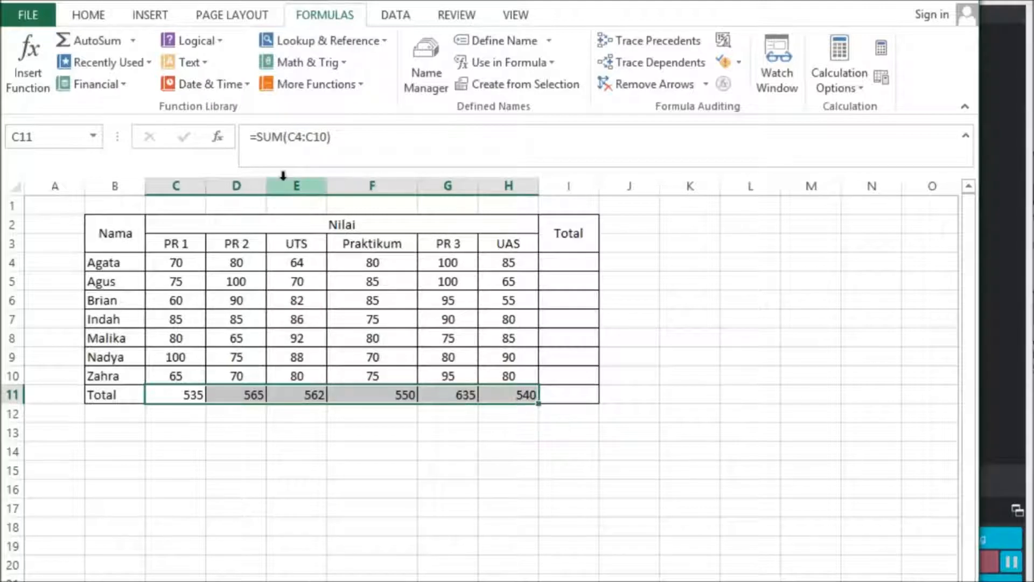
# Total each student's scores in I4:I10 with AutoSum and undo the totals.
pyautogui.click(568, 386)
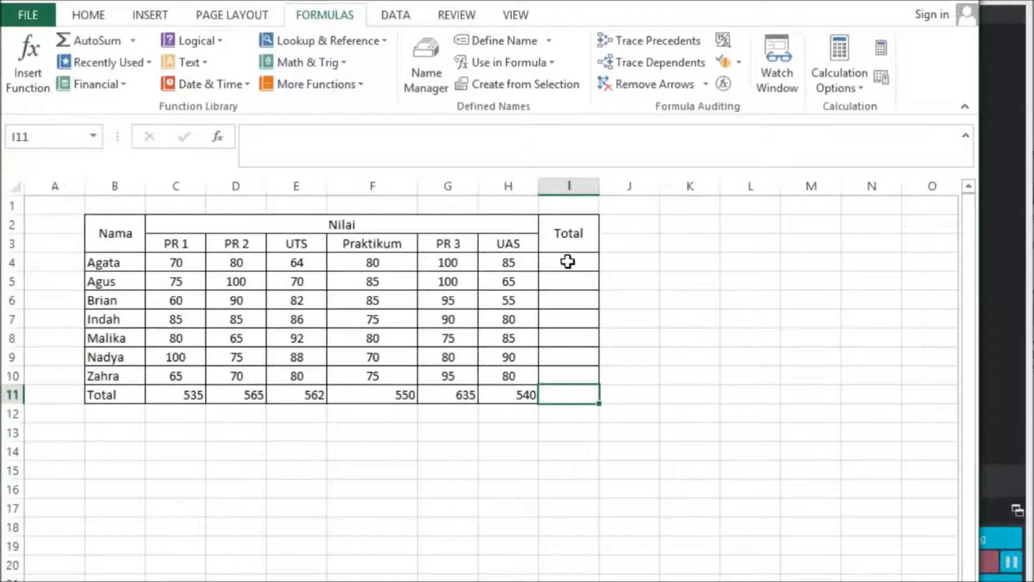
pyautogui.click(567, 261)
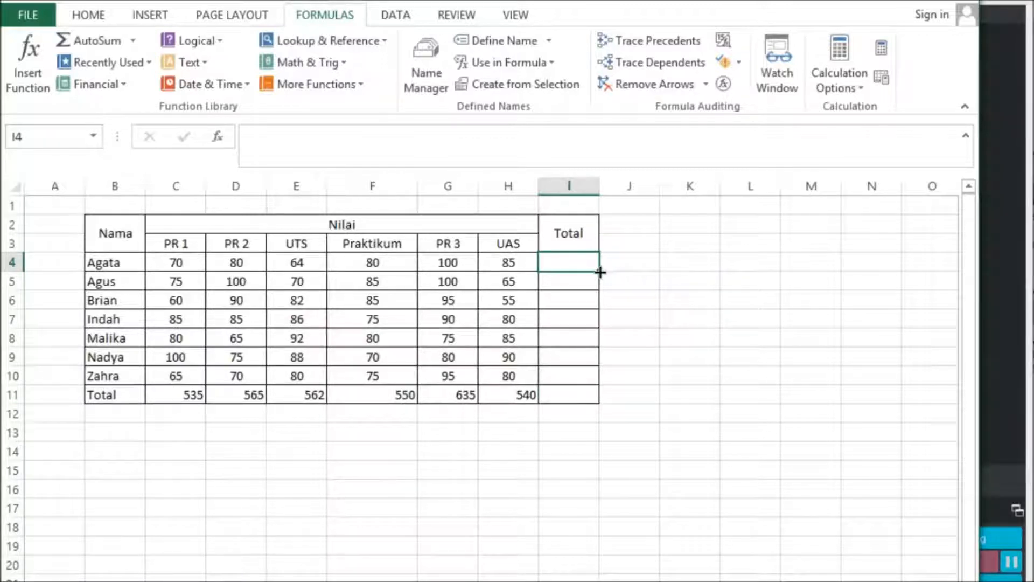
pyautogui.moveTo(599, 272); pyautogui.dragTo(597, 385)
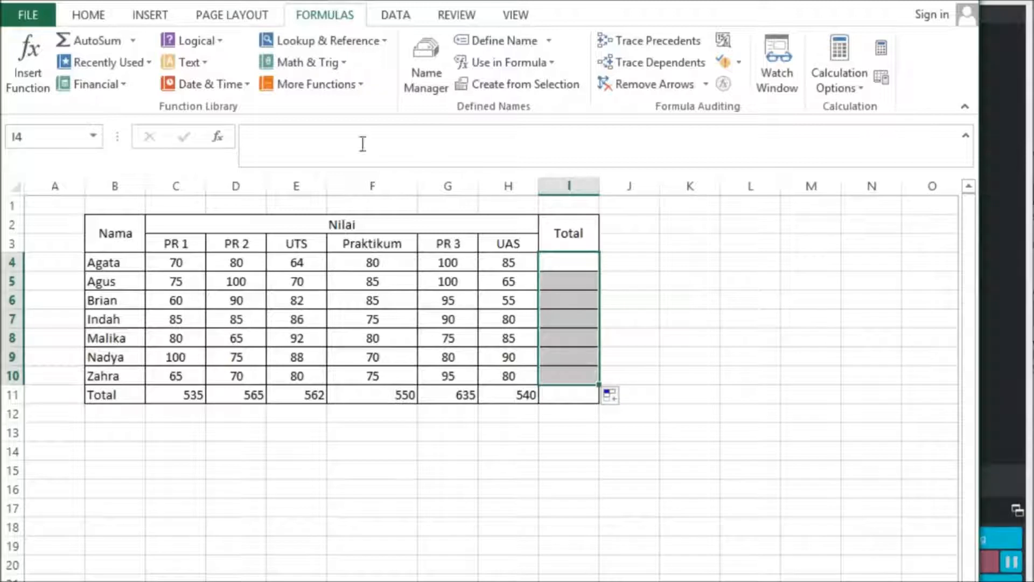
pyautogui.click(106, 48)
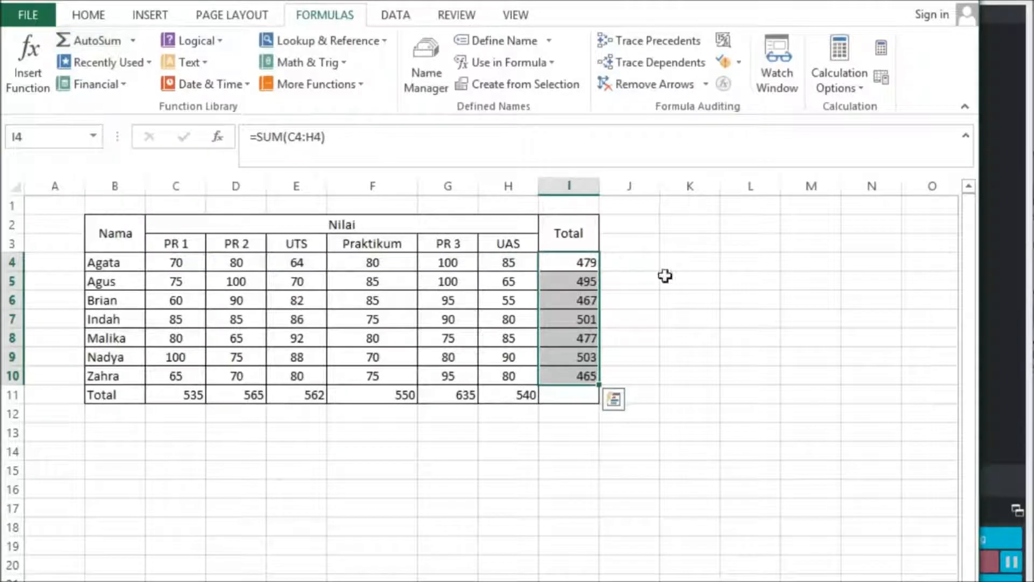
pyautogui.click(713, 303)
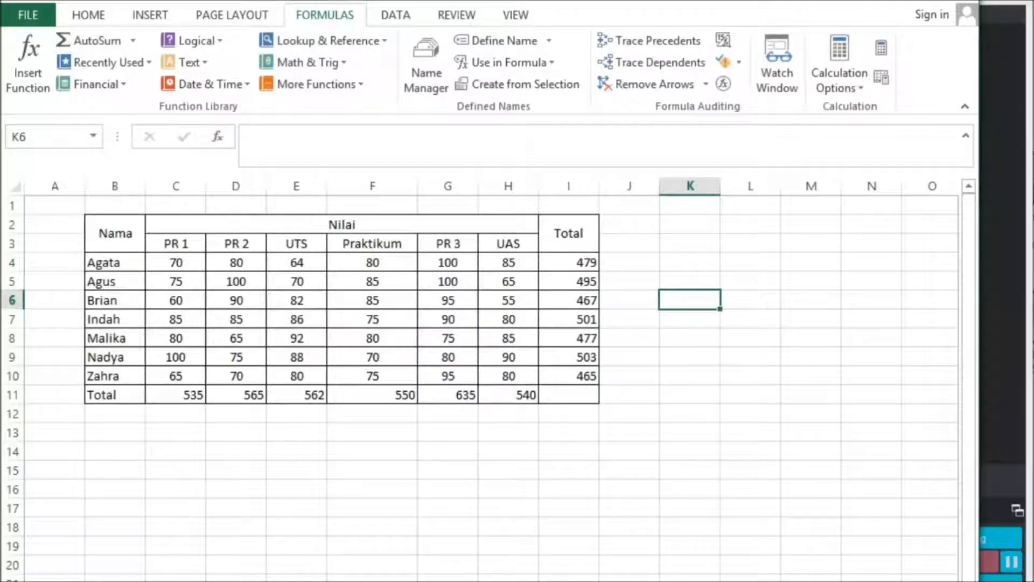
pyautogui.hotkey('ctrl', 'z')
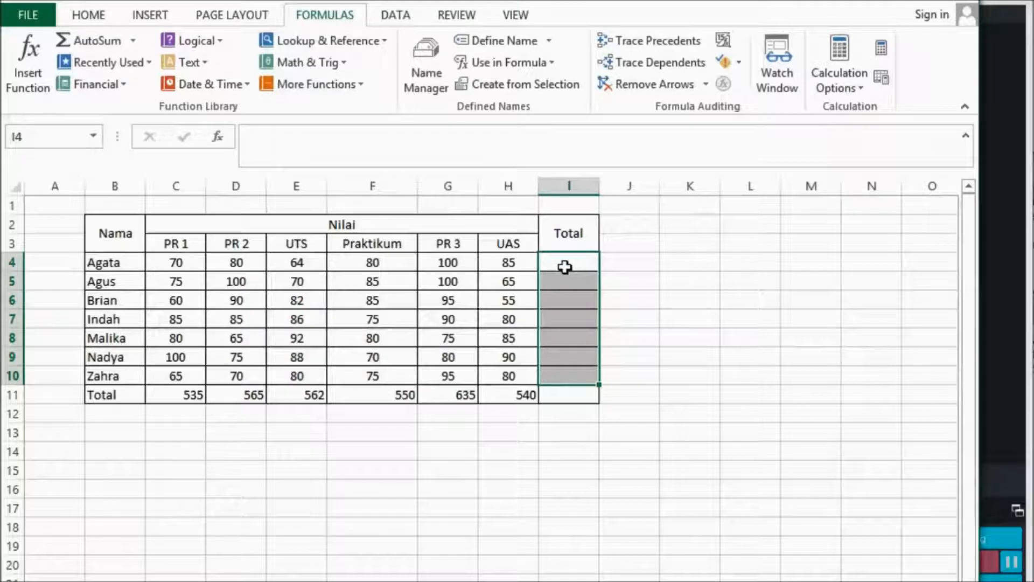
# Insert SUM totals for each student's row in the selected range I4:I10.
pyautogui.hotkey('alt', '=')
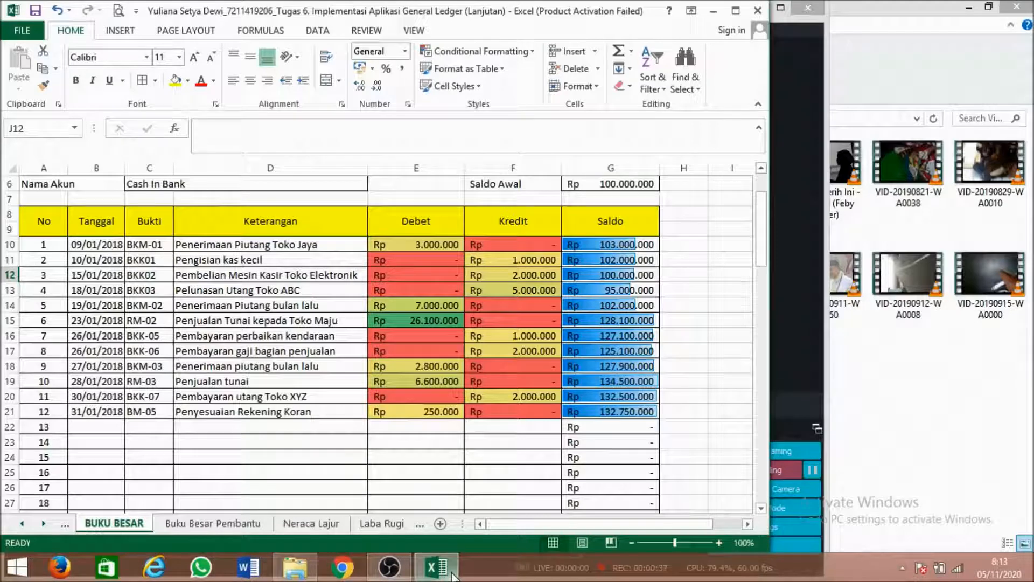
# Clear only the formats from the ledger entries in A10:G21 on the BUKU BESAR sheet.
pyautogui.moveTo(48, 248); pyautogui.dragTo(625, 411)
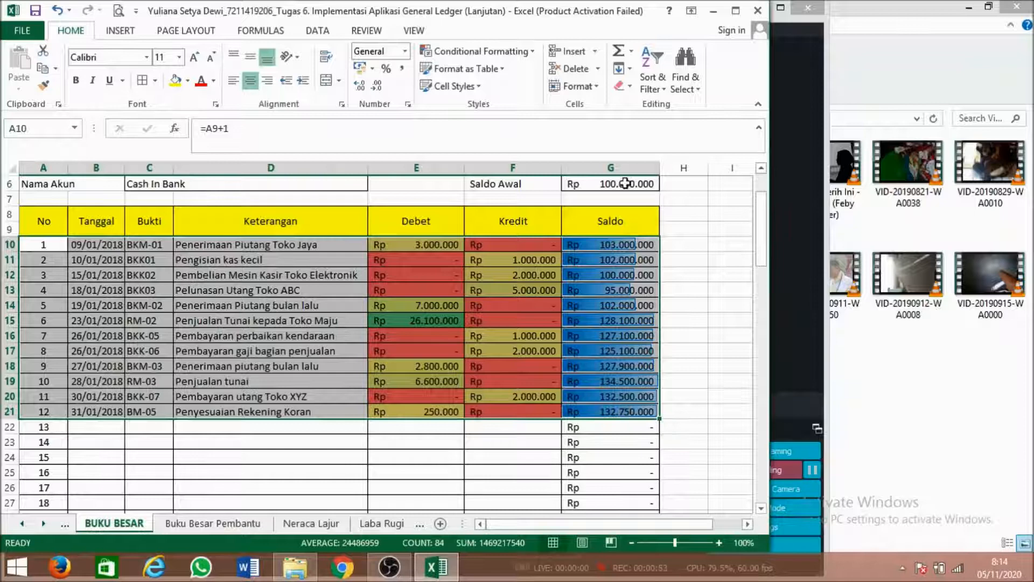
pyautogui.click(626, 89)
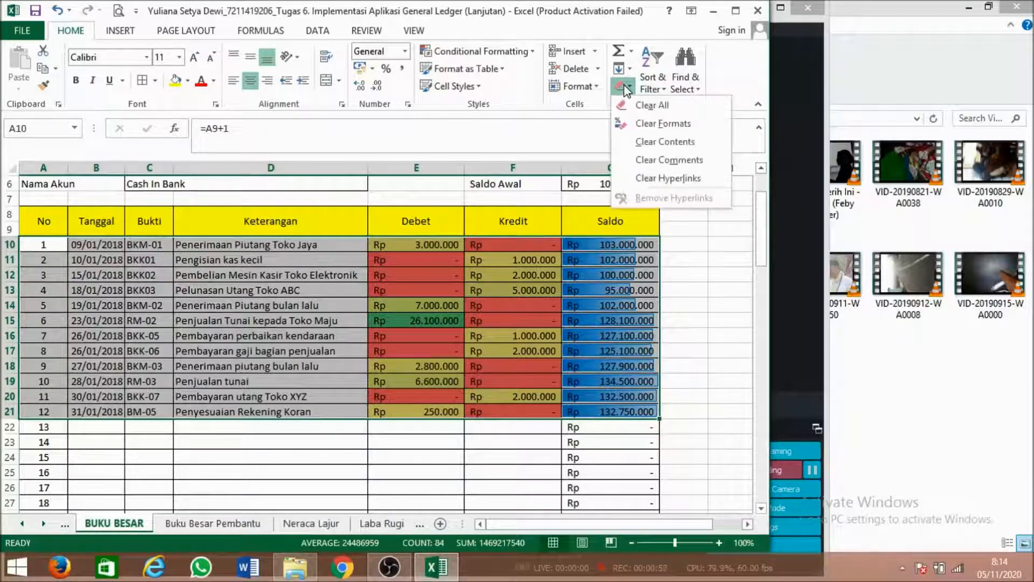
pyautogui.click(641, 128)
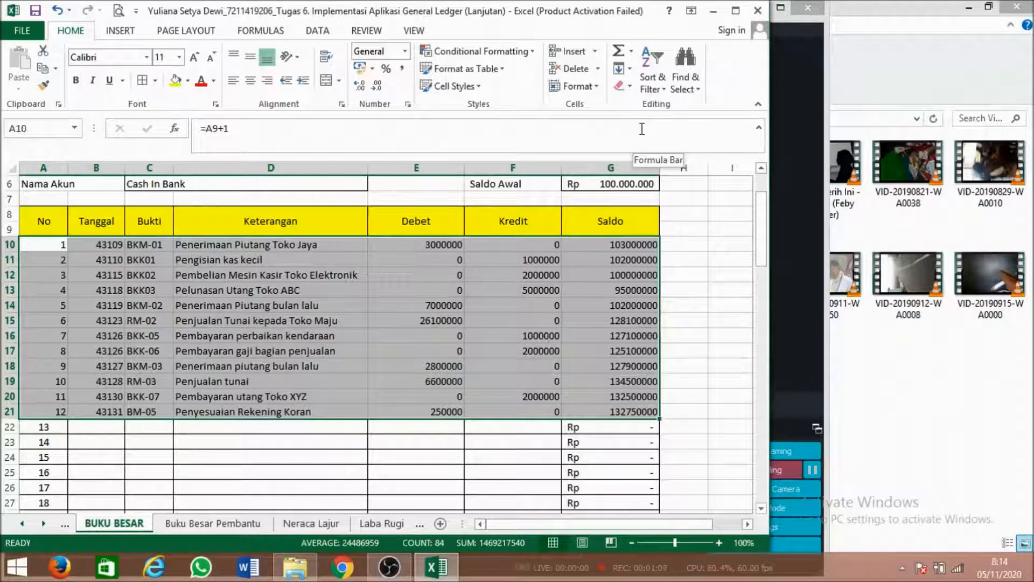
pyautogui.click(682, 232)
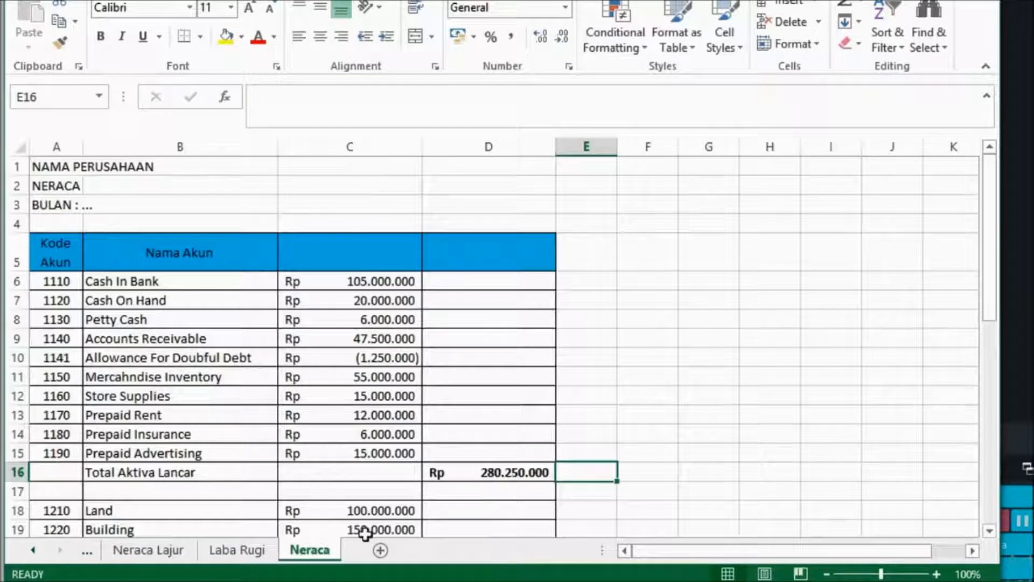
# Create a copy of the Neraca sheet in the same workbook, placed before the AKUN sheet.
pyautogui.rightClick(317, 551)
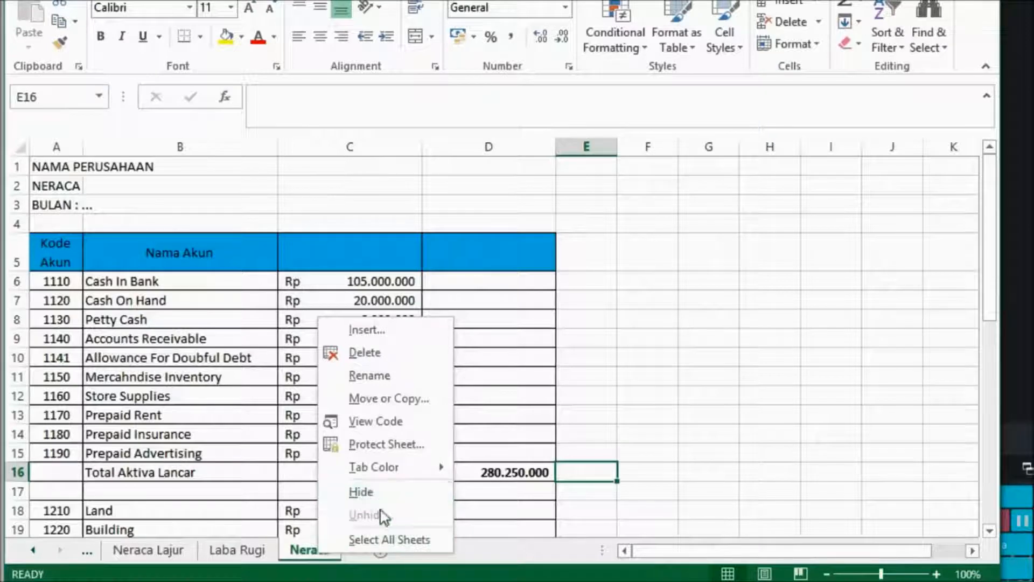
pyautogui.click(390, 400)
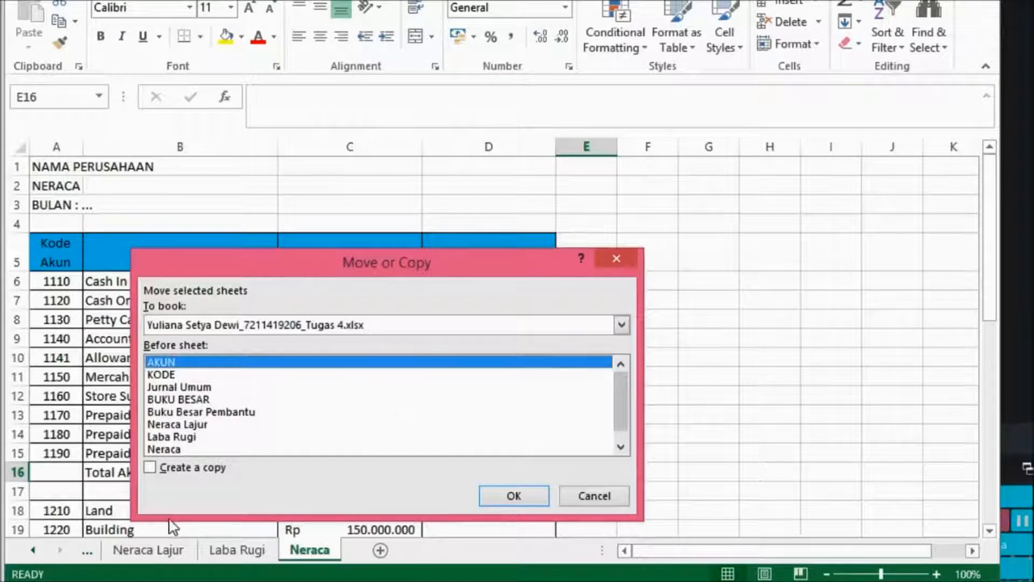
pyautogui.click(150, 468)
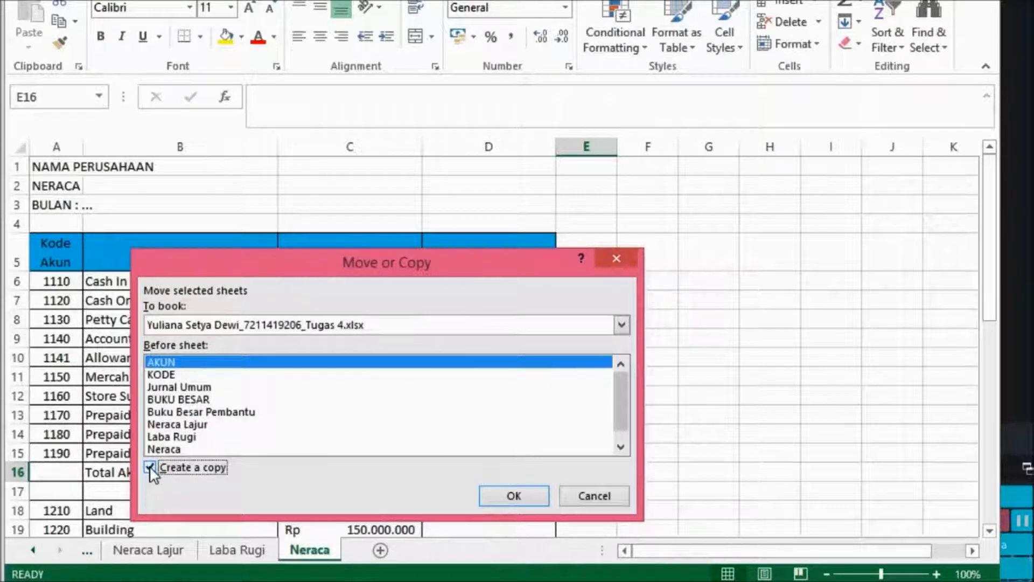
pyautogui.click(516, 496)
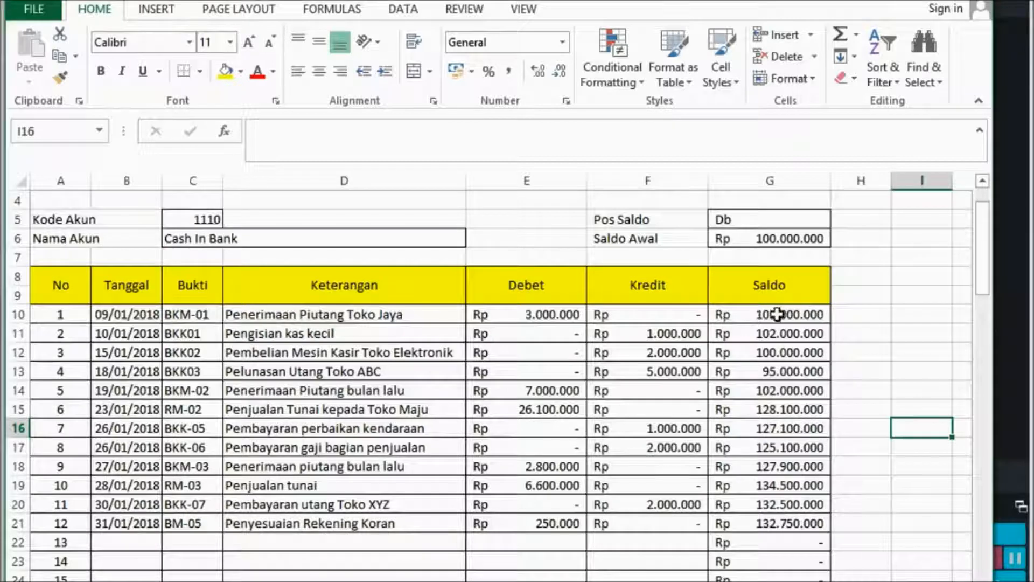
# Apply light blue gradient-fill data bars to the Saldo values in G10:G21 using conditional formatting.
pyautogui.moveTo(777, 315); pyautogui.dragTo(800, 531)
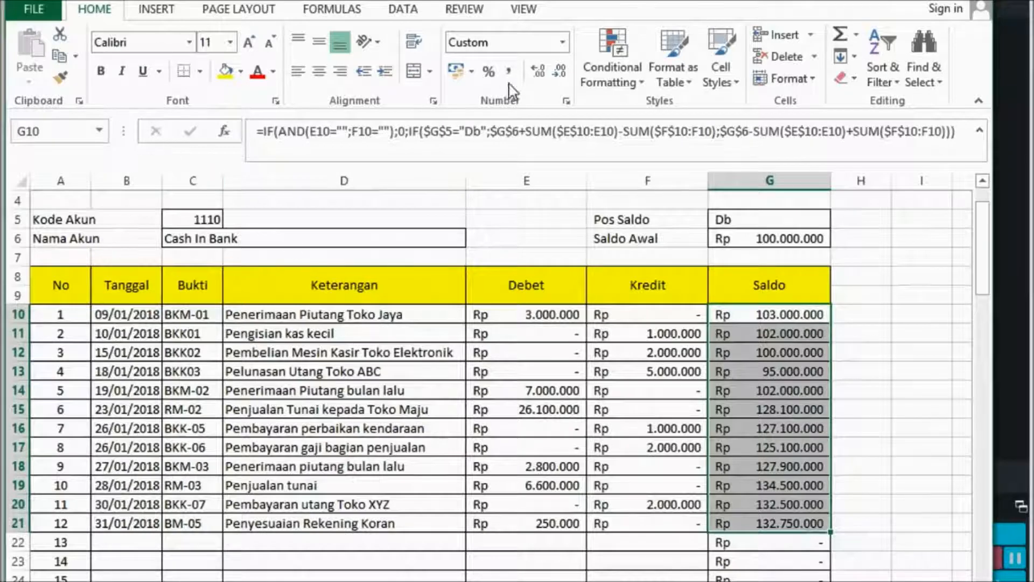
pyautogui.click(612, 83)
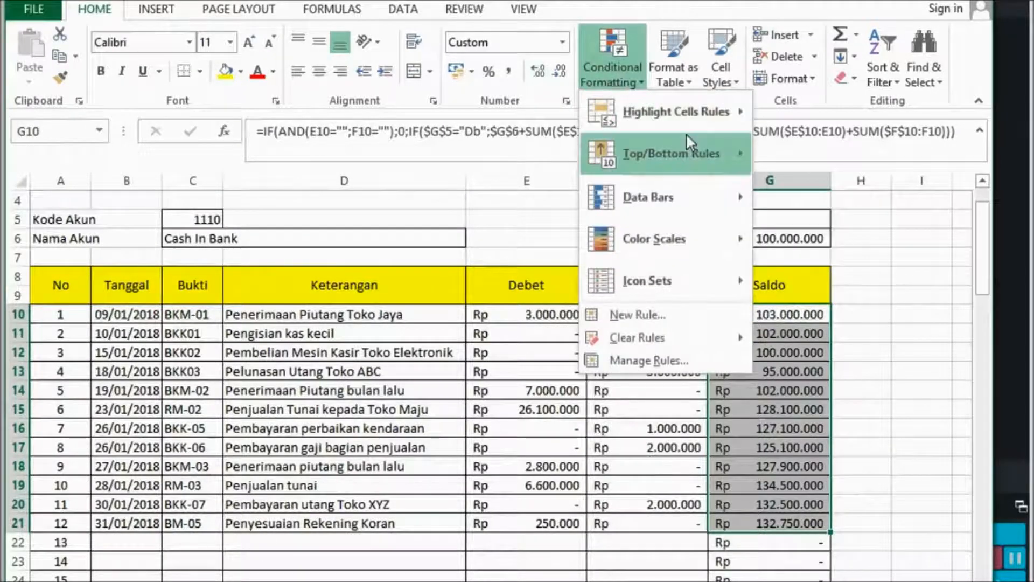
pyautogui.moveTo(691, 184)
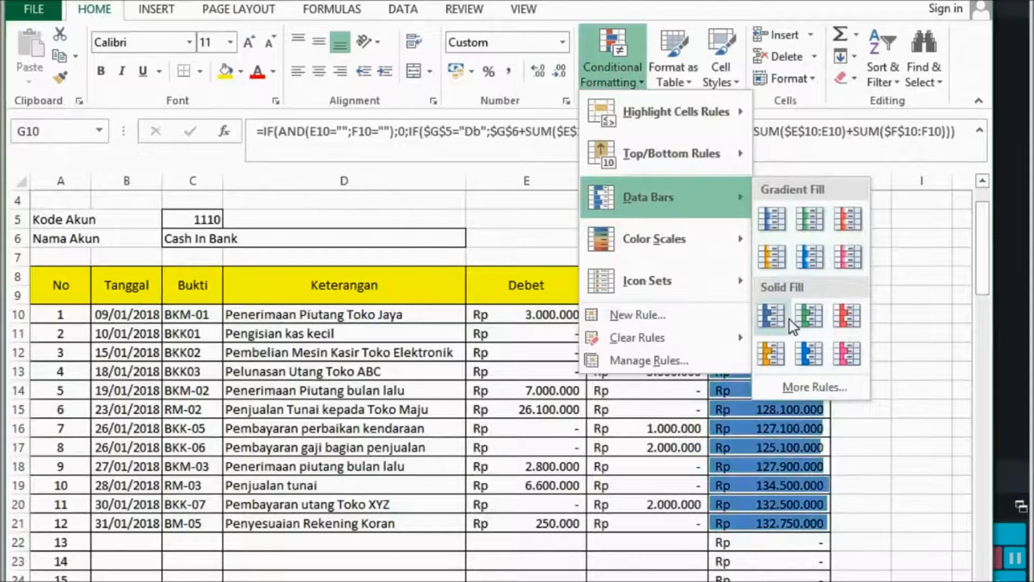
pyautogui.click(805, 256)
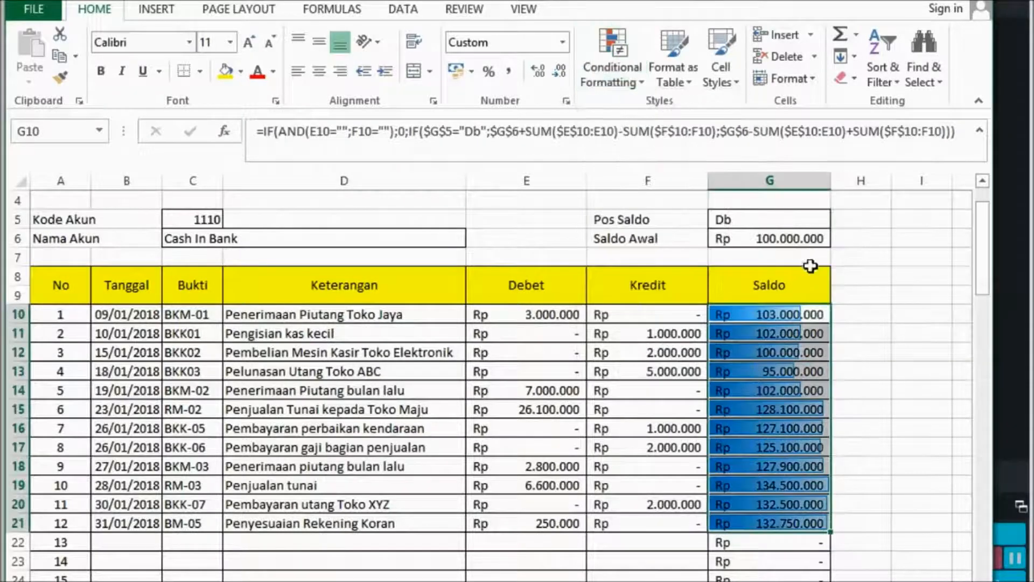
pyautogui.click(850, 351)
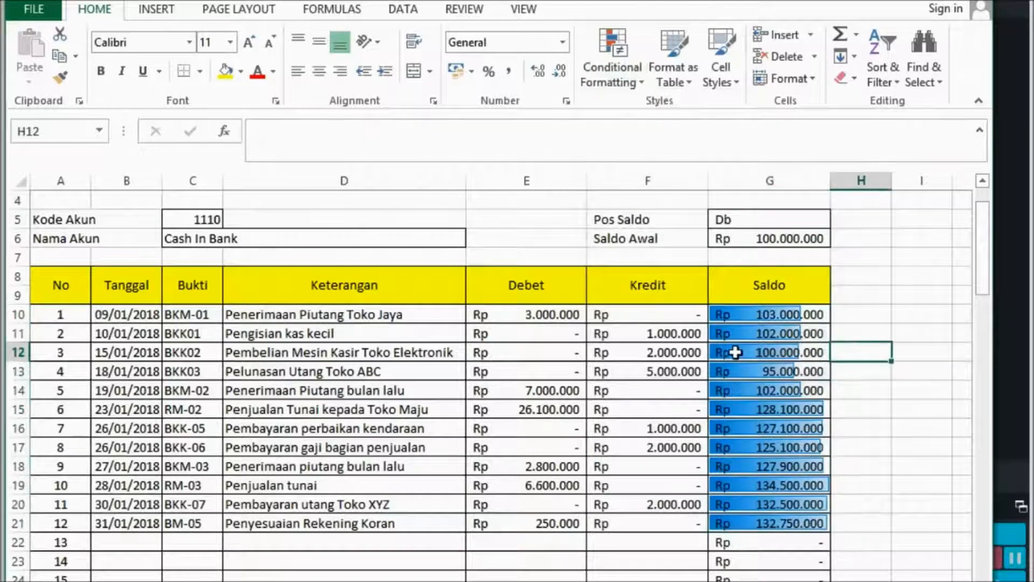
# Review the settings of the data bar rule for G10:G21 in the Conditional Formatting Rules Manager without changing the rule.
pyautogui.click(776, 357)
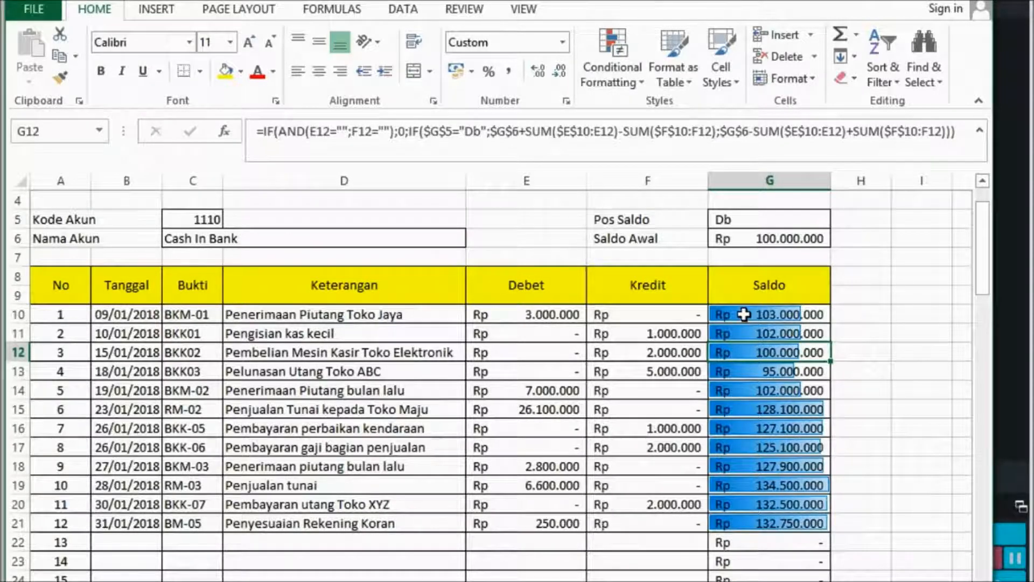
pyautogui.moveTo(744, 315); pyautogui.dragTo(760, 371)
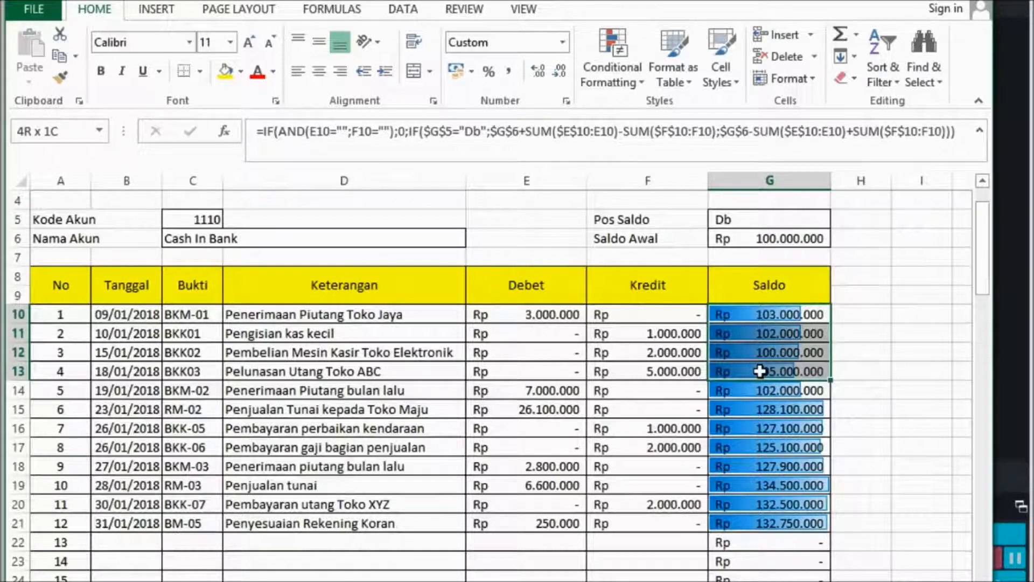
pyautogui.moveTo(759, 371); pyautogui.dragTo(767, 518)
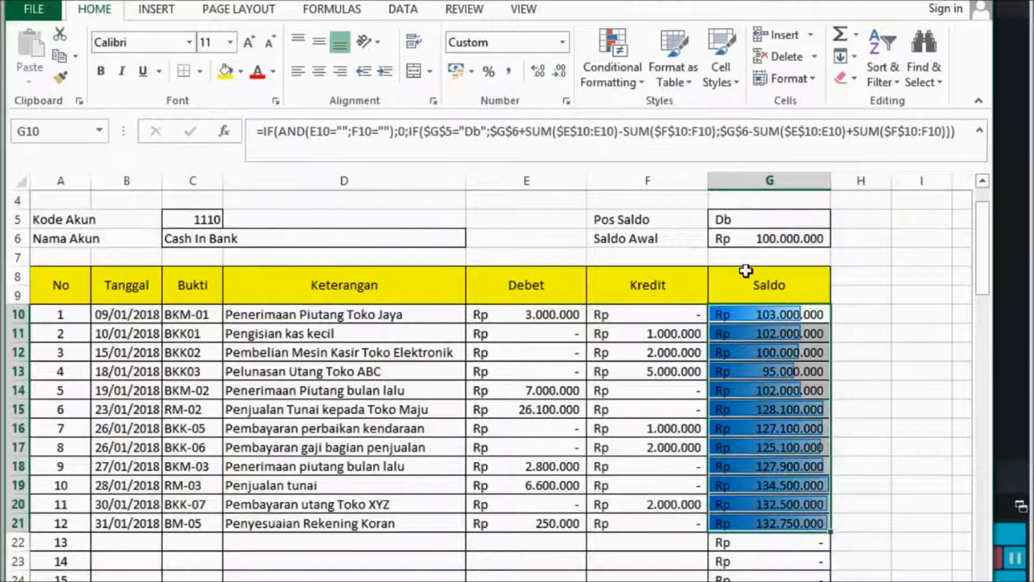
pyautogui.click(637, 82)
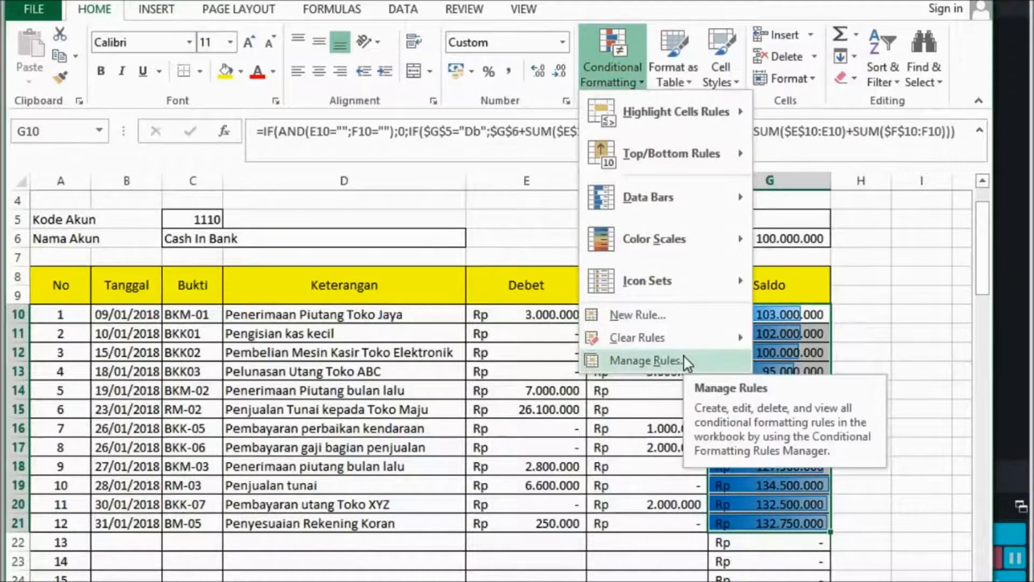
pyautogui.click(679, 360)
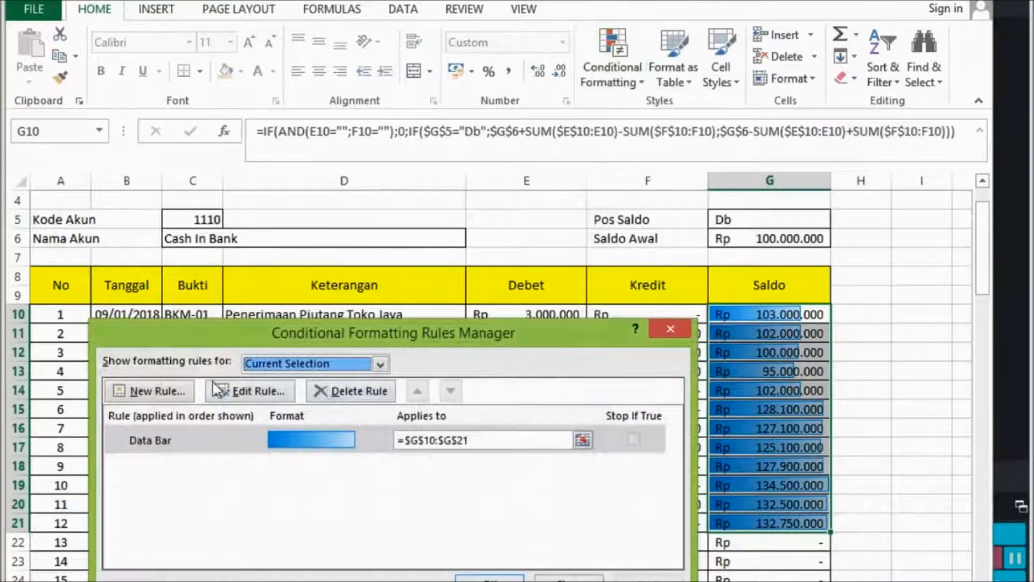
pyautogui.click(241, 394)
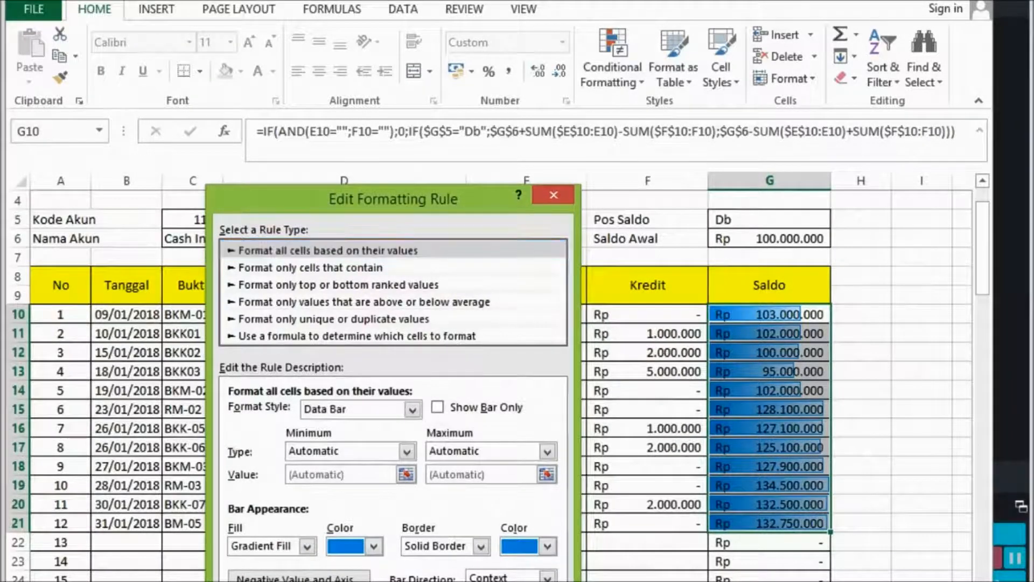
pyautogui.press('Escape')
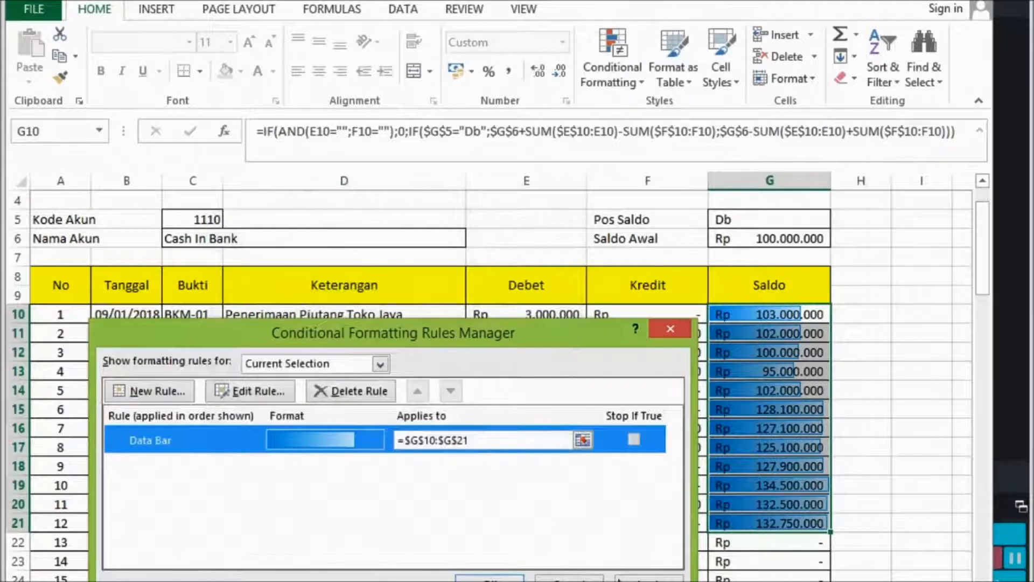
pyautogui.click(624, 580)
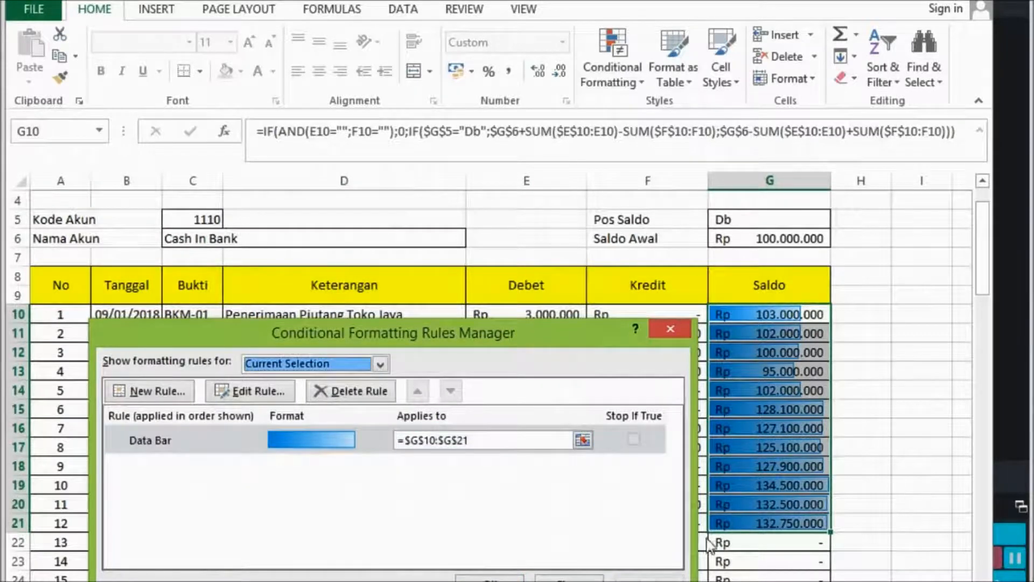
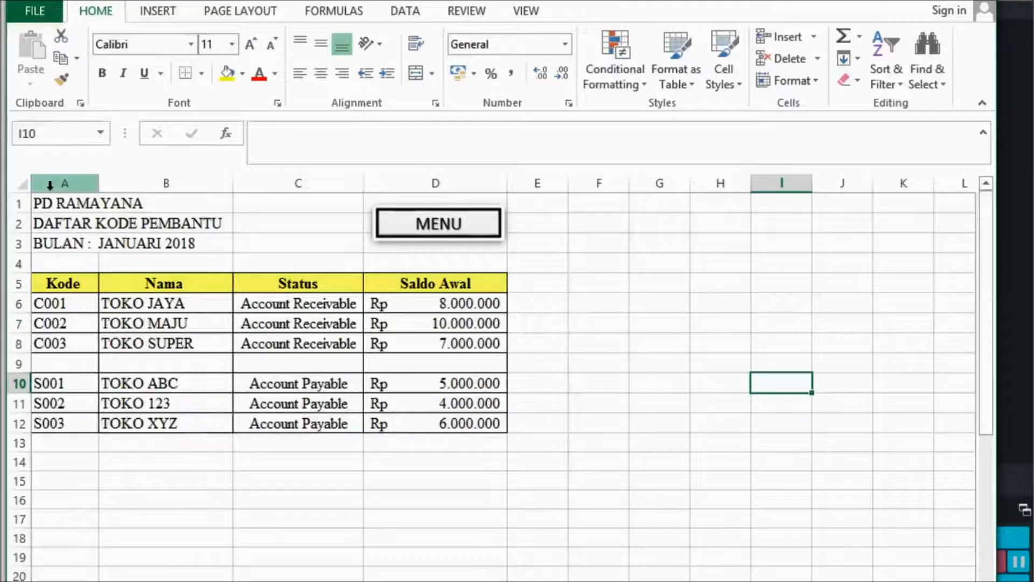
# Assign the name DAFTARKODEPEMBANTU to columns A through E of the Daftar Kode Pembantu sheet.
pyautogui.moveTo(50, 185); pyautogui.dragTo(528, 170)
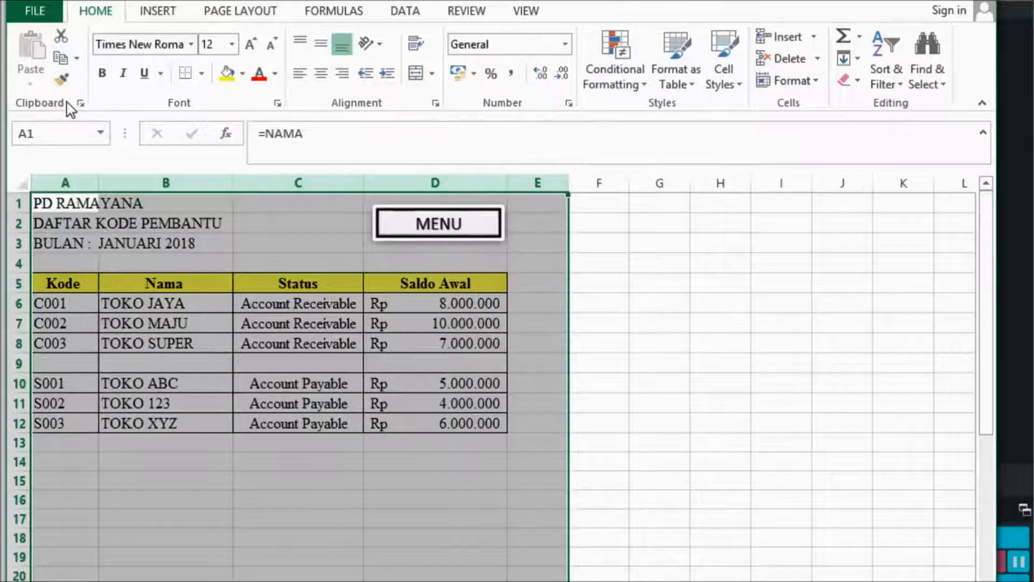
pyautogui.click(59, 133)
pyautogui.write('DAFTARKOD')
pyautogui.press('BackSpace')
pyautogui.press('BackSpace')
pyautogui.press('BackSpace')
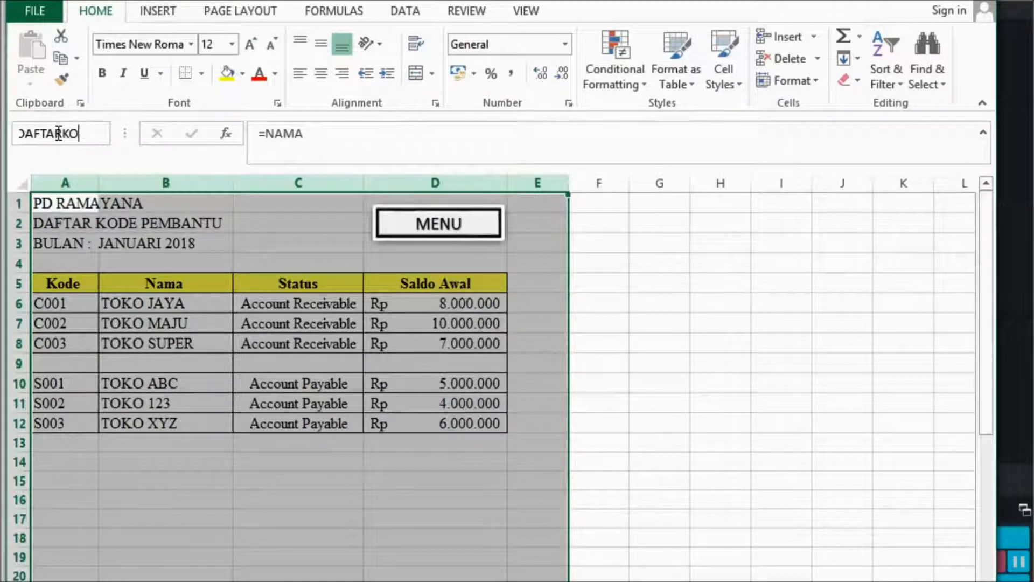
pyautogui.write('KOD')
pyautogui.write('EPEMBANTU')
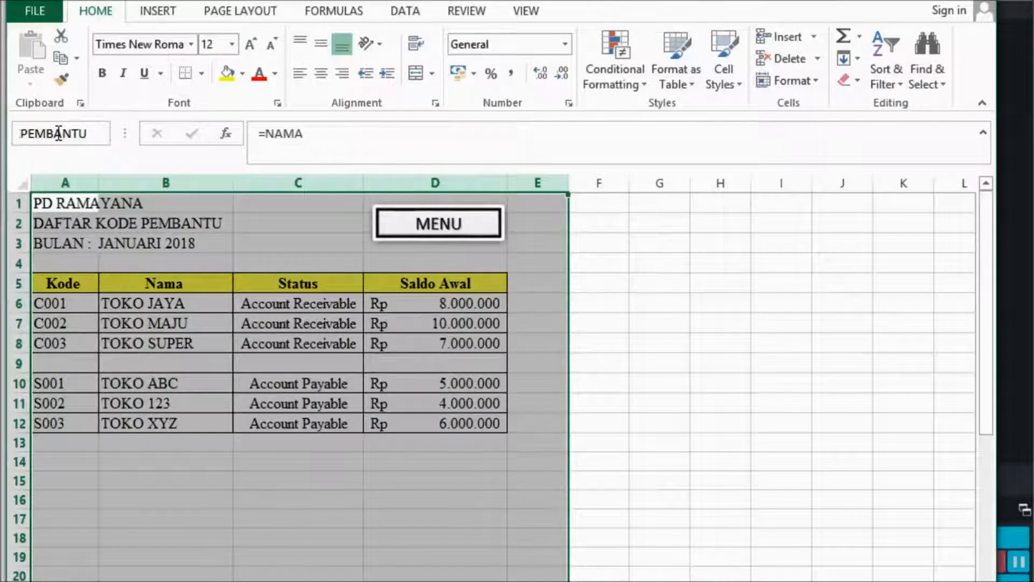
pyautogui.press('Return')
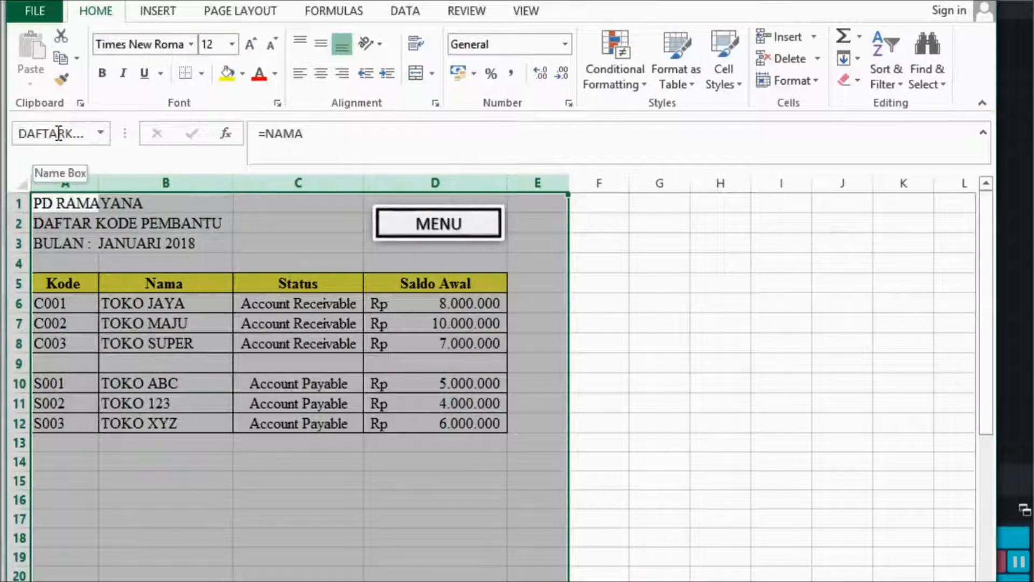
pyautogui.click(605, 344)
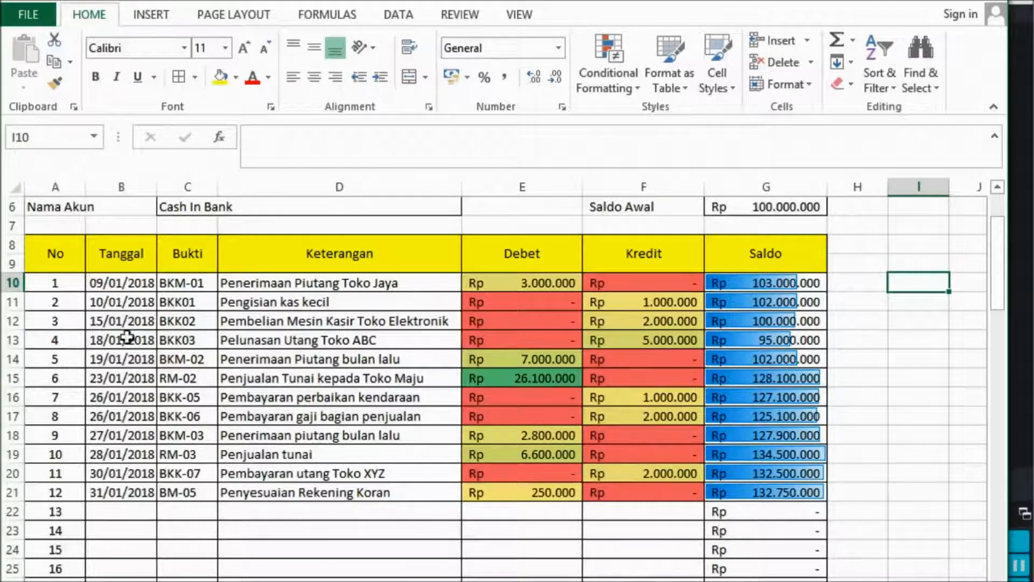
# Browse the Quick Analysis options for ledger range A10:G22, from Formatting through Charts, Totals and Tables to Sparklines.
pyautogui.moveTo(60, 278); pyautogui.dragTo(765, 502)
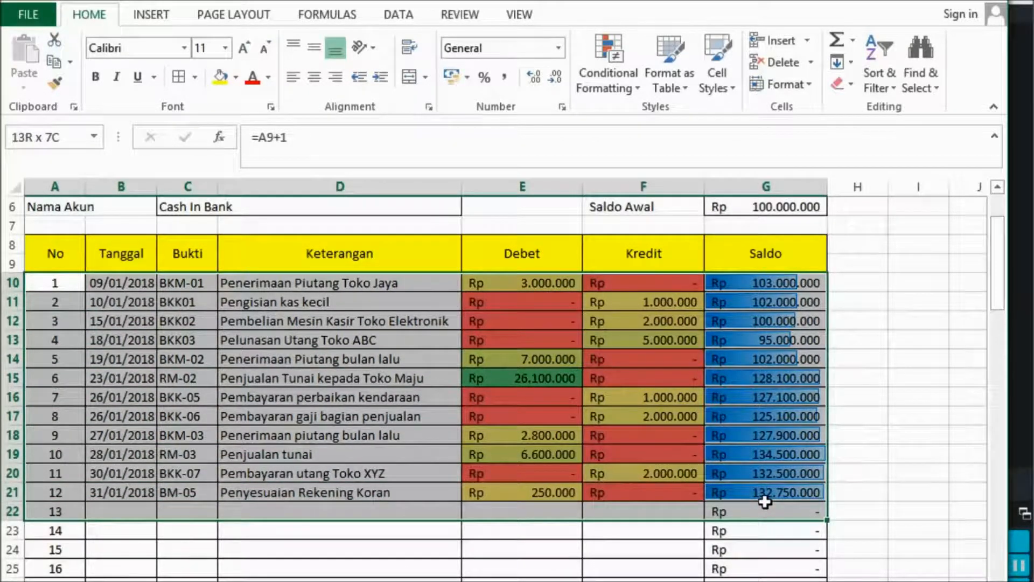
pyautogui.moveTo(765, 502); pyautogui.dragTo(765, 502)
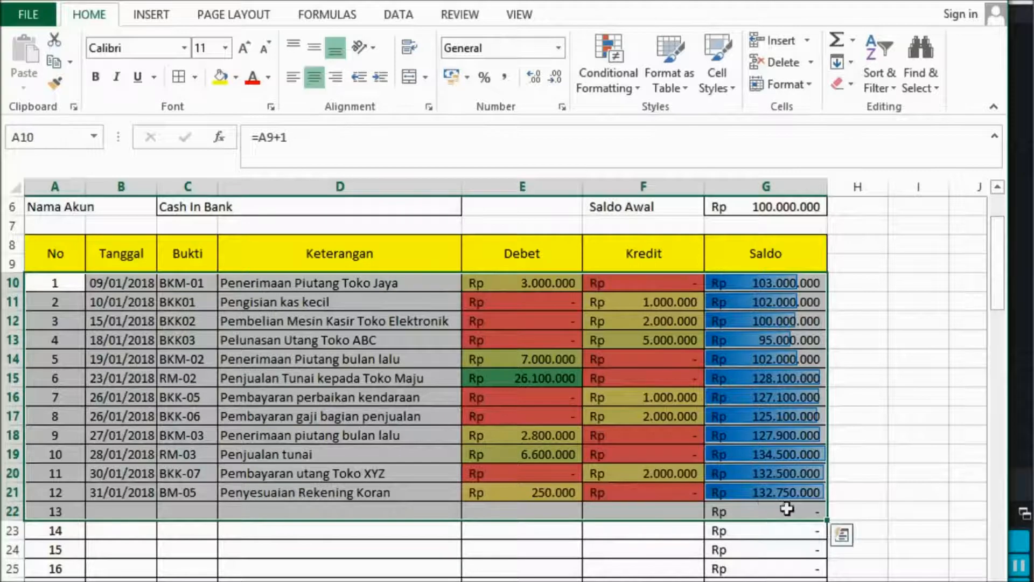
pyautogui.click(843, 535)
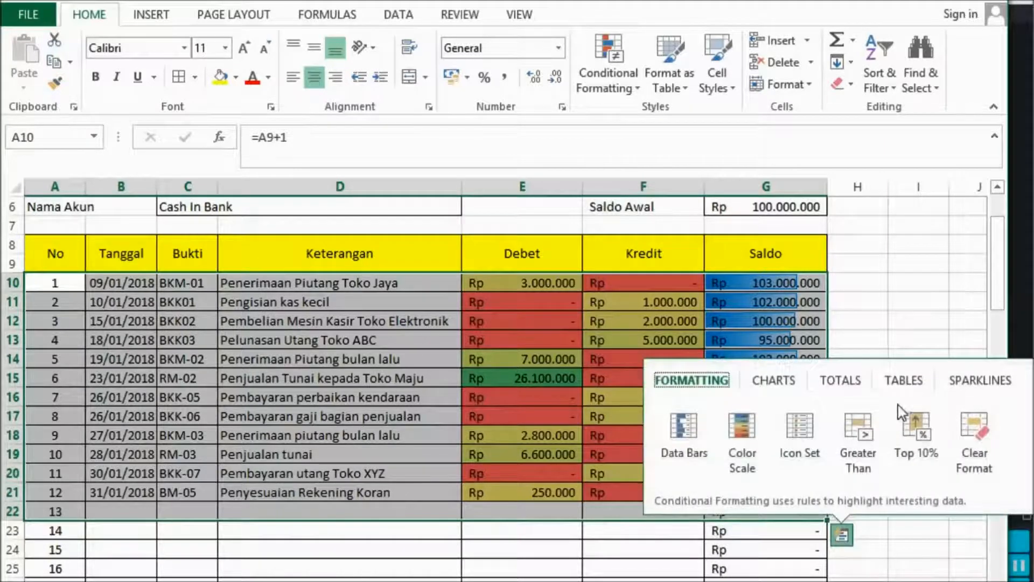
pyautogui.click(772, 387)
pyautogui.click(847, 382)
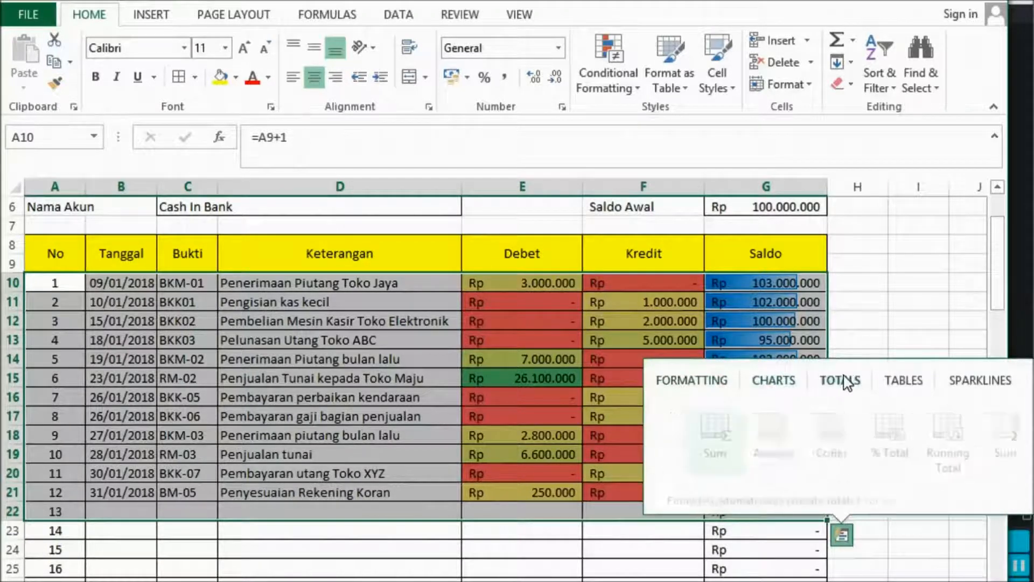
pyautogui.click(913, 381)
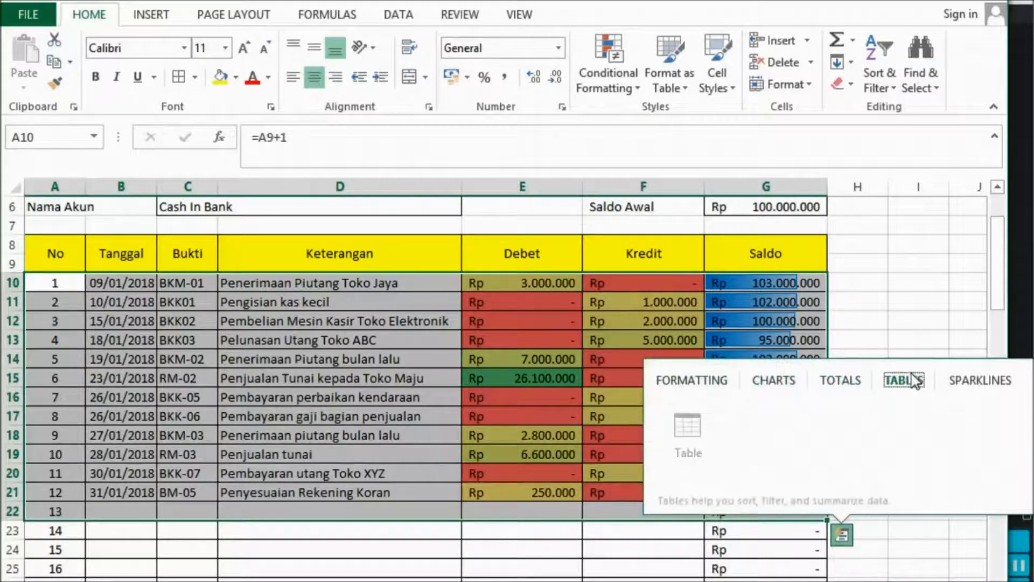
pyautogui.click(972, 381)
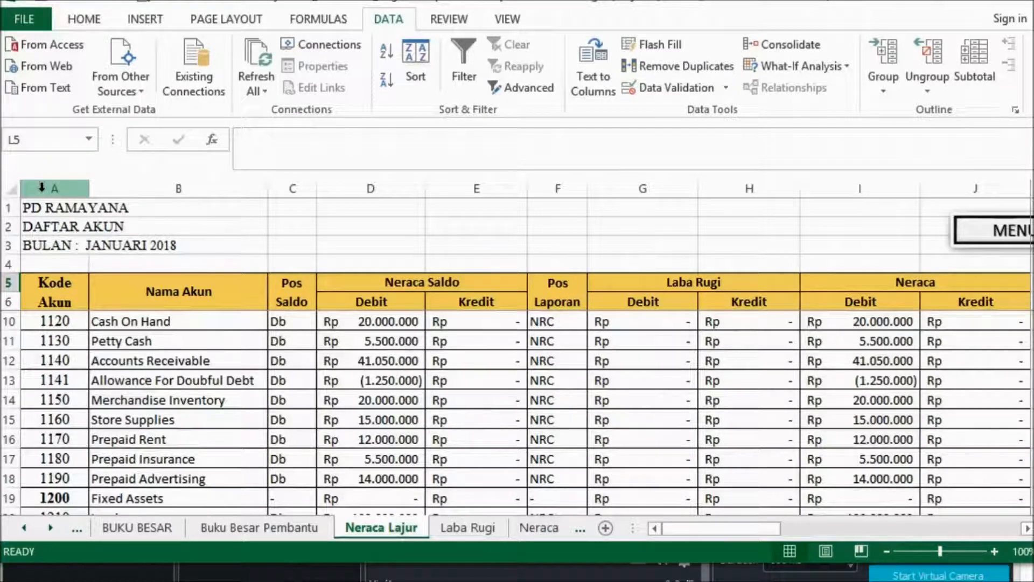
# With columns A through J of the Neraca Lajur sheet selected, turn the status bar's Average statistic off and back on.
pyautogui.moveTo(42, 186); pyautogui.dragTo(975, 194)
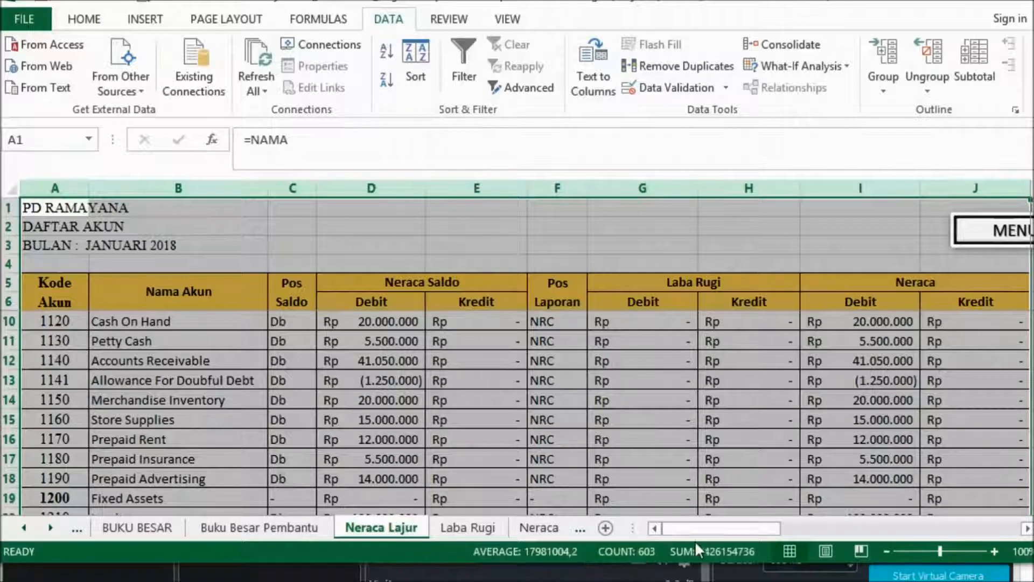
pyautogui.rightClick(612, 550)
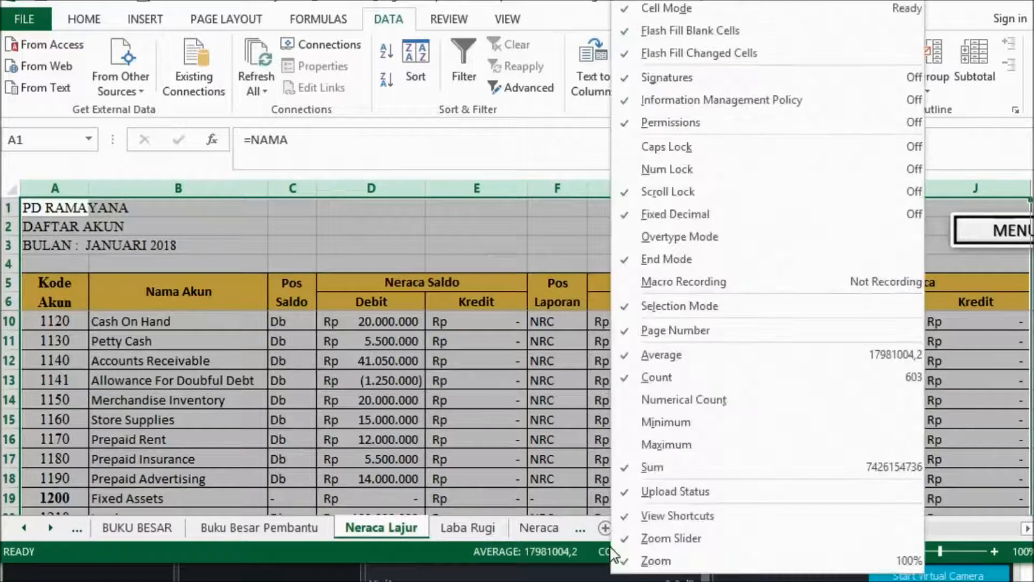
pyautogui.click(622, 360)
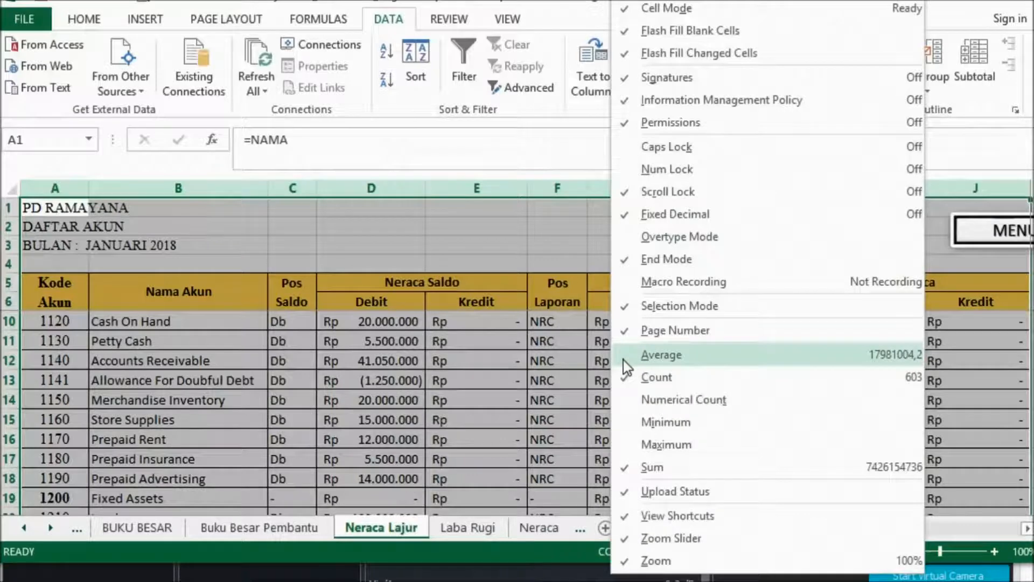
pyautogui.click(551, 371)
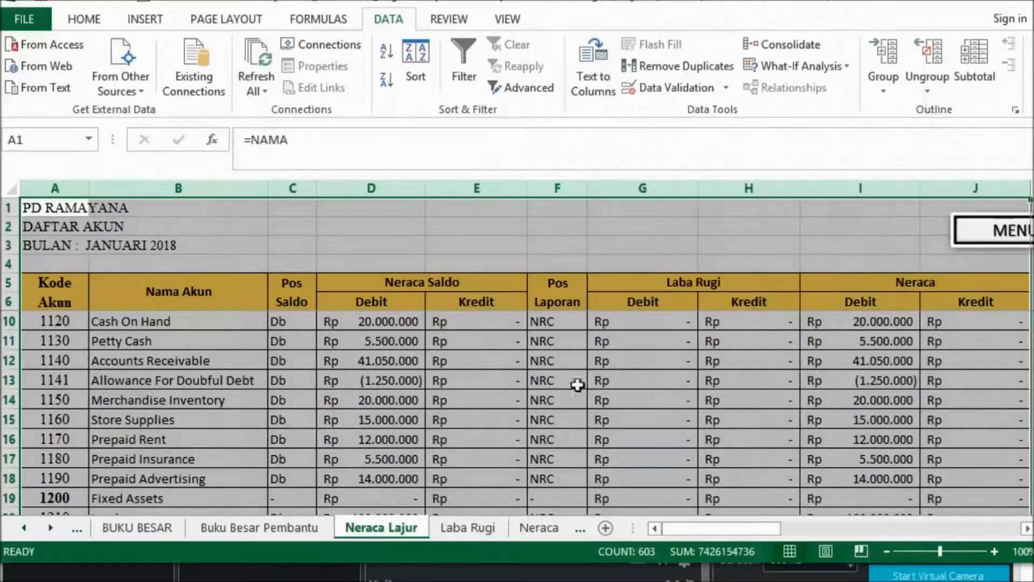
pyautogui.rightClick(683, 545)
pyautogui.click(707, 357)
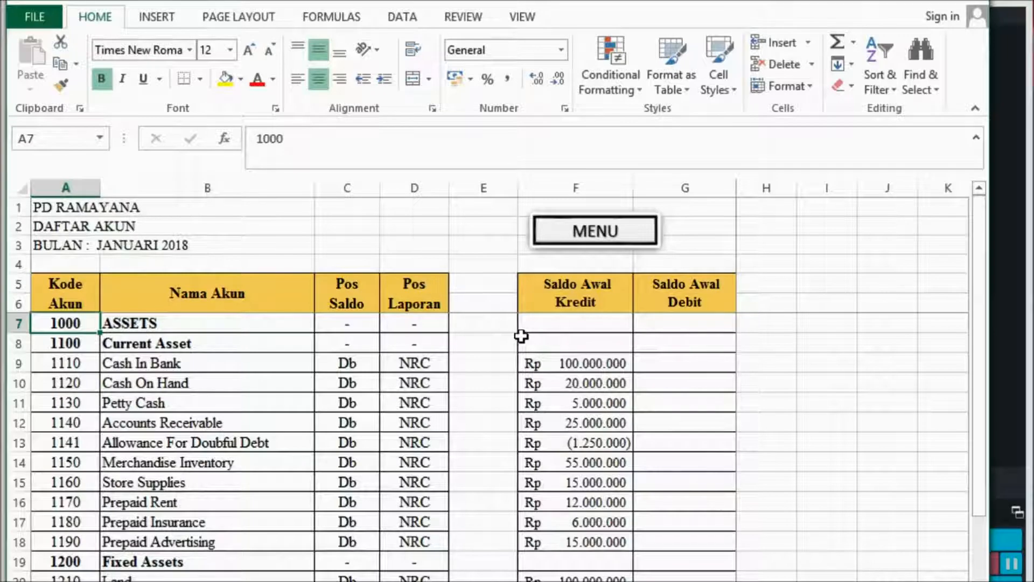
# Jump from A7 to the last filled cell of the Kode Akun column, and switch to the Menu sheet and back to AKUN.
pyautogui.press('alt')
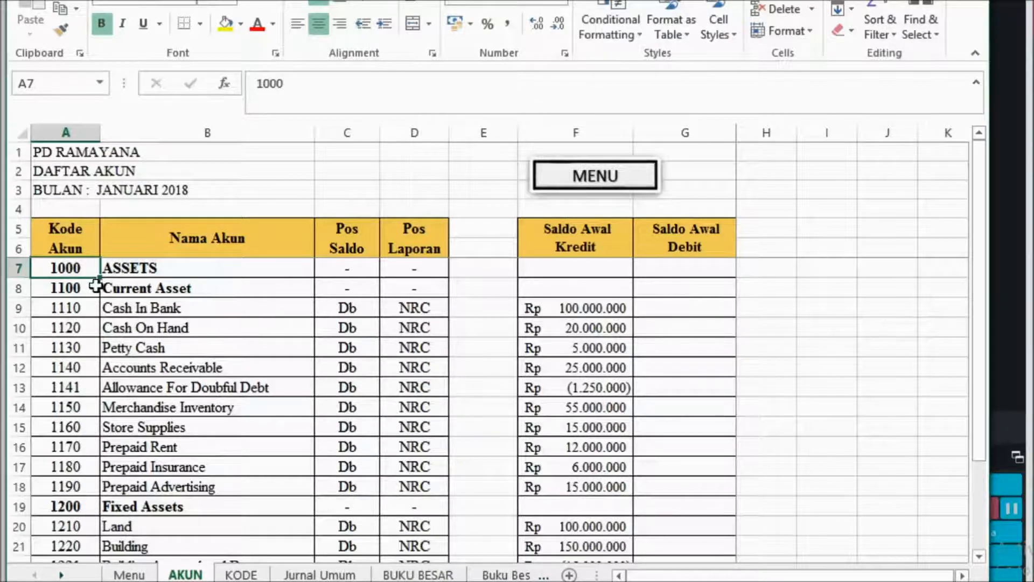
pyautogui.click(76, 287)
pyautogui.click(69, 267)
pyautogui.hotkey('ctrl', 'Down')
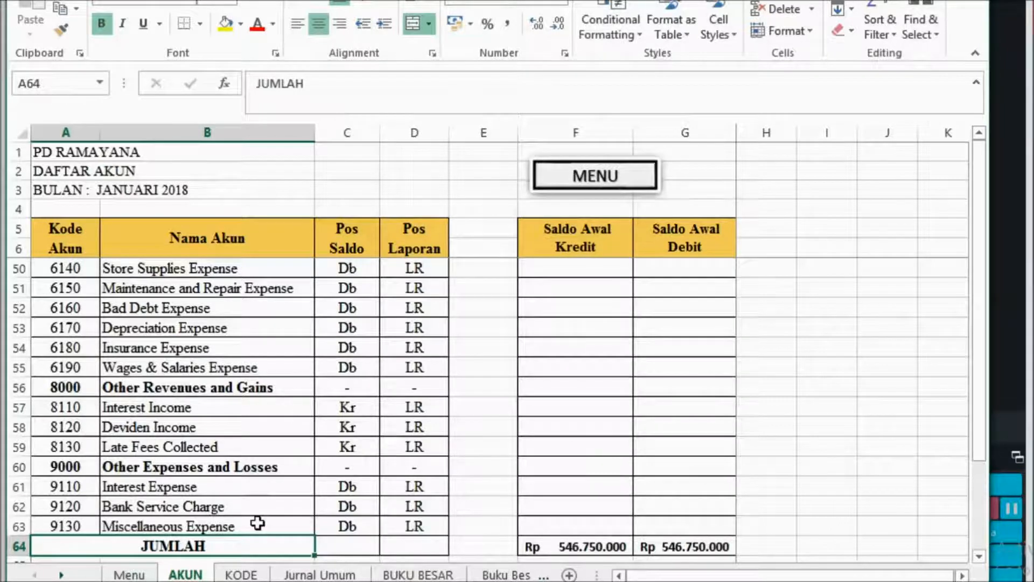
pyautogui.click(813, 486)
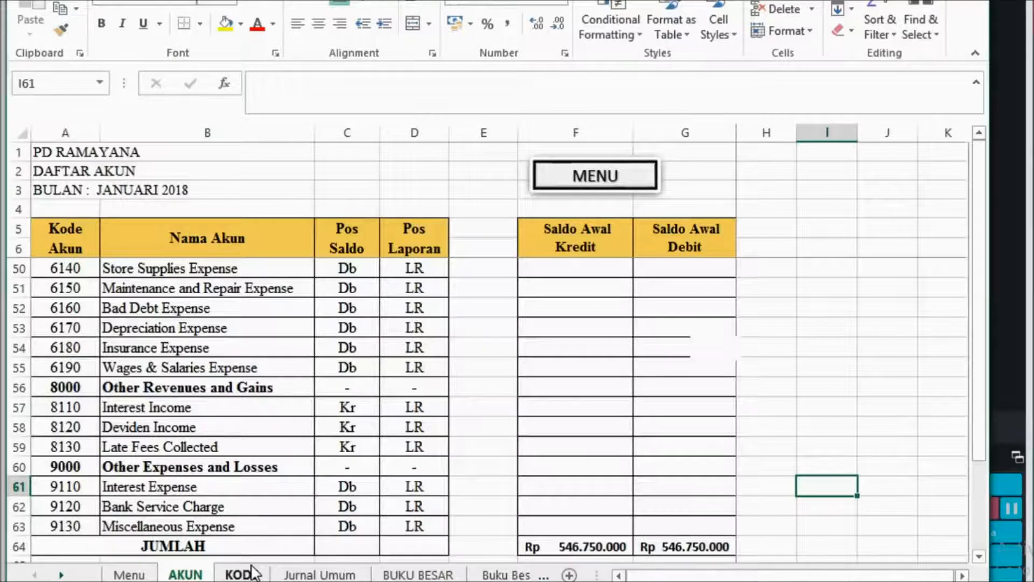
pyautogui.hotkey('ctrl', 'pageup')
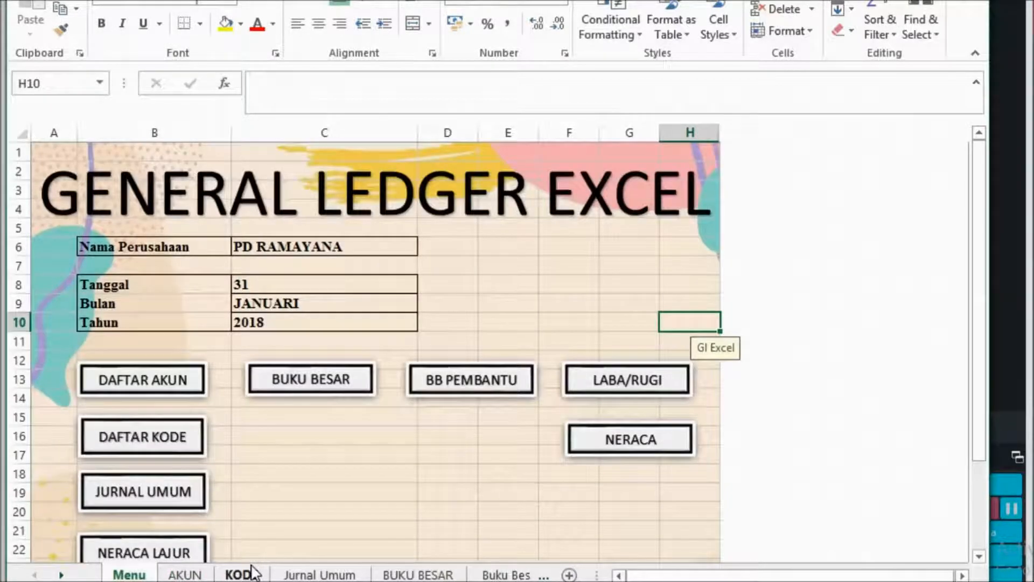
pyautogui.hotkey('ctrl', 'pagedown')
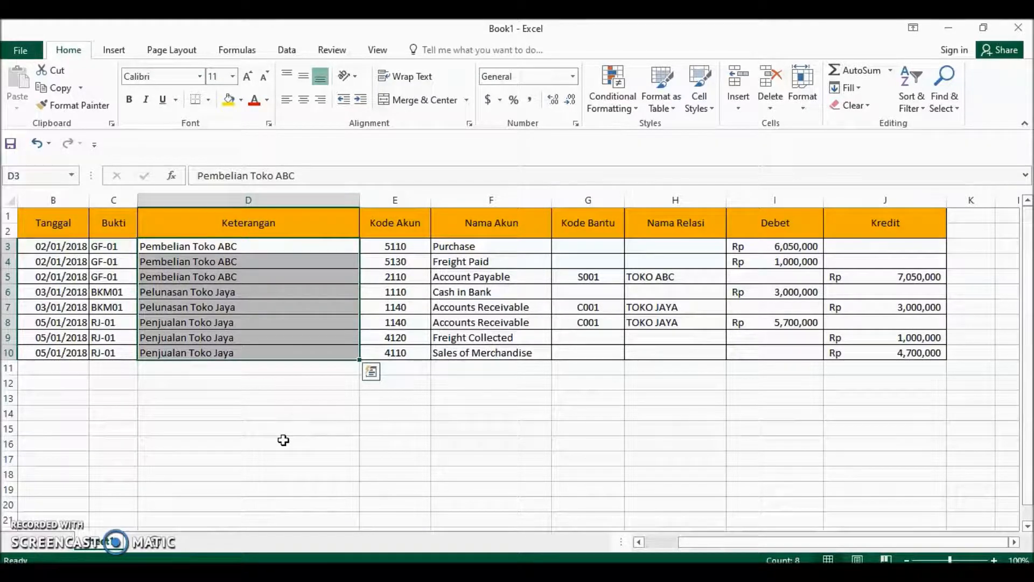
# Move the Keterangan entries in D3:D10 down to D12:D19 and back to their original cells.
pyautogui.click(308, 292)
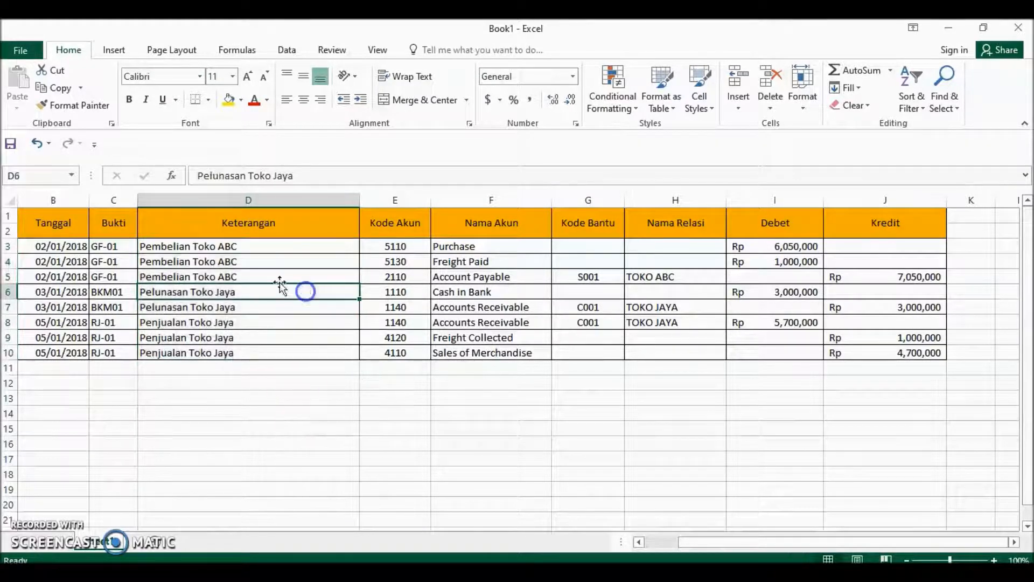
pyautogui.click(266, 247)
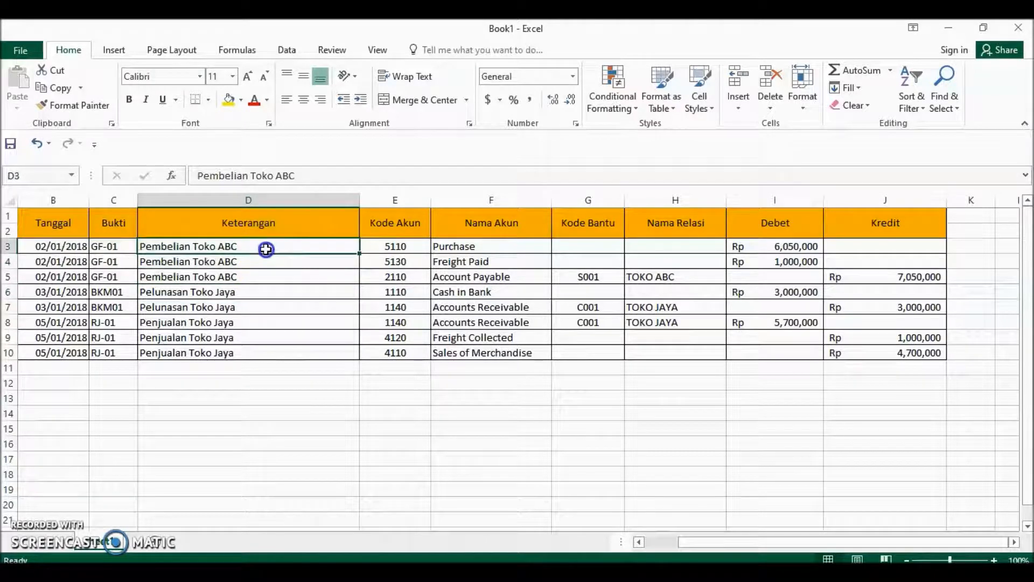
pyautogui.moveTo(266, 255); pyautogui.dragTo(235, 362)
pyautogui.moveTo(286, 248); pyautogui.dragTo(277, 357)
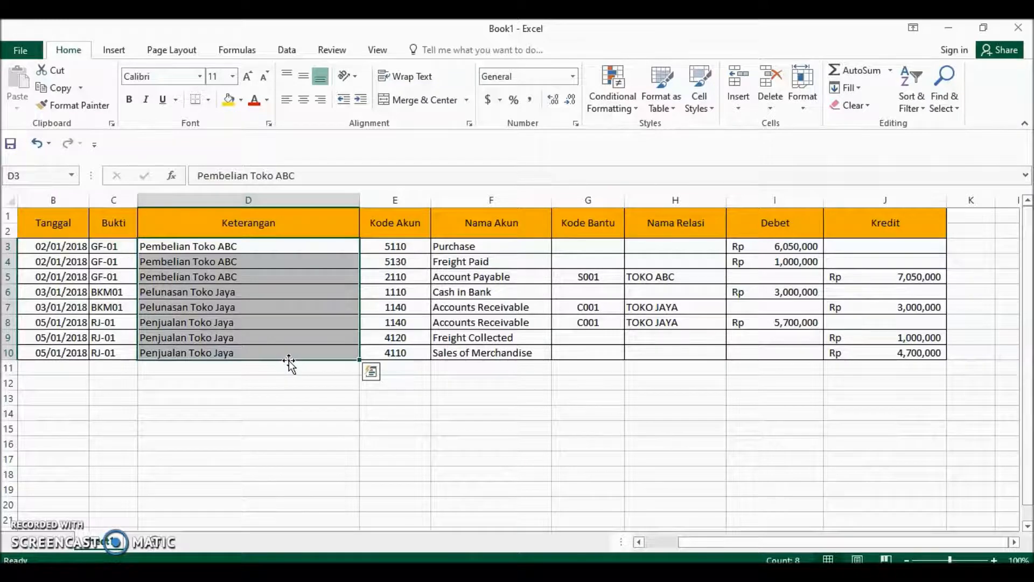
pyautogui.moveTo(289, 360); pyautogui.dragTo(244, 488)
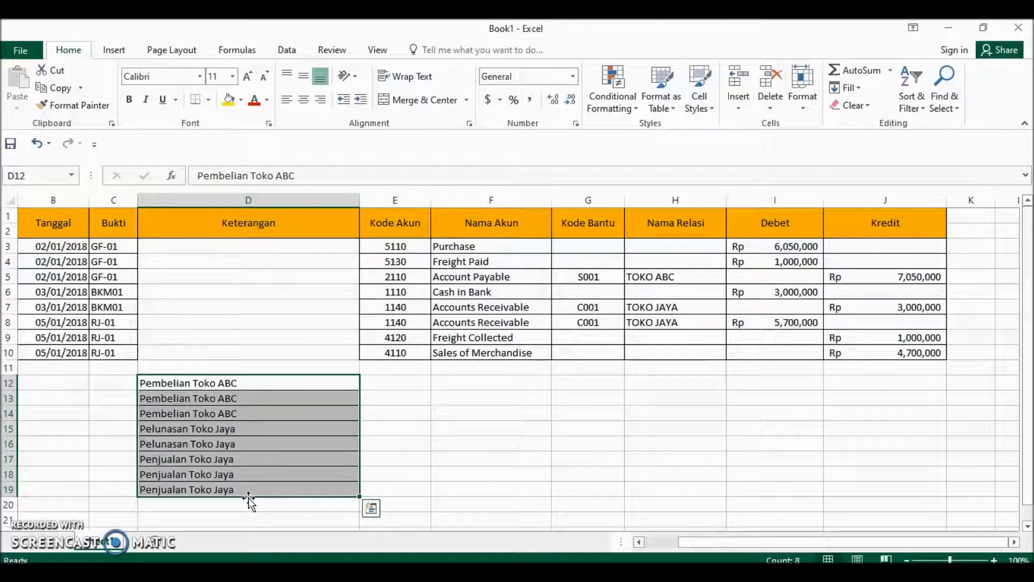
pyautogui.moveTo(247, 498); pyautogui.dragTo(265, 352)
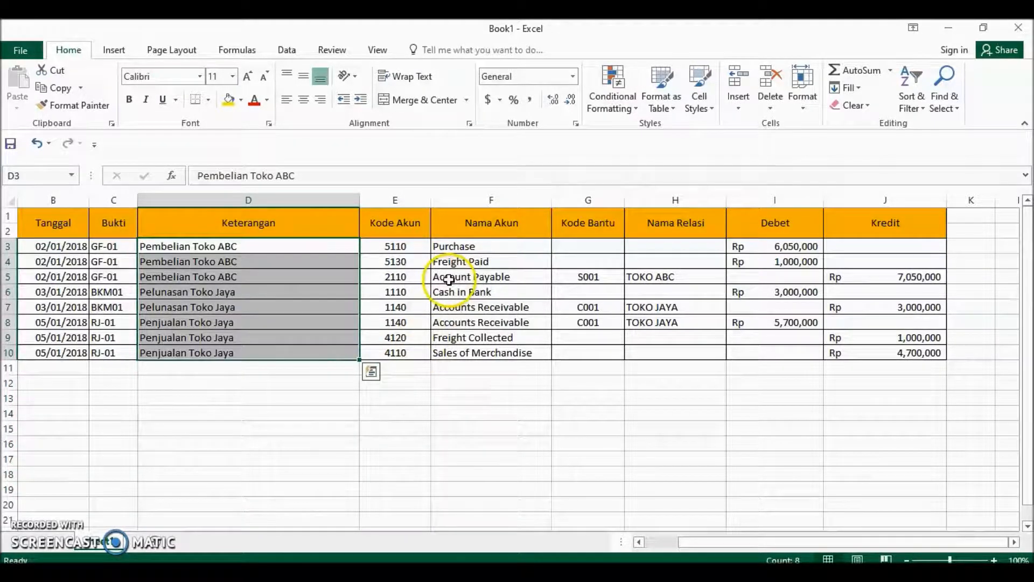
# Move the Nama Akun entries in F3:F10 to the blank area below the table and back to their original cells.
pyautogui.moveTo(491, 245); pyautogui.dragTo(465, 452)
pyautogui.click(403, 424)
pyautogui.moveTo(404, 396); pyautogui.dragTo(397, 508)
pyautogui.click(395, 515)
pyautogui.moveTo(397, 398); pyautogui.dragTo(472, 350)
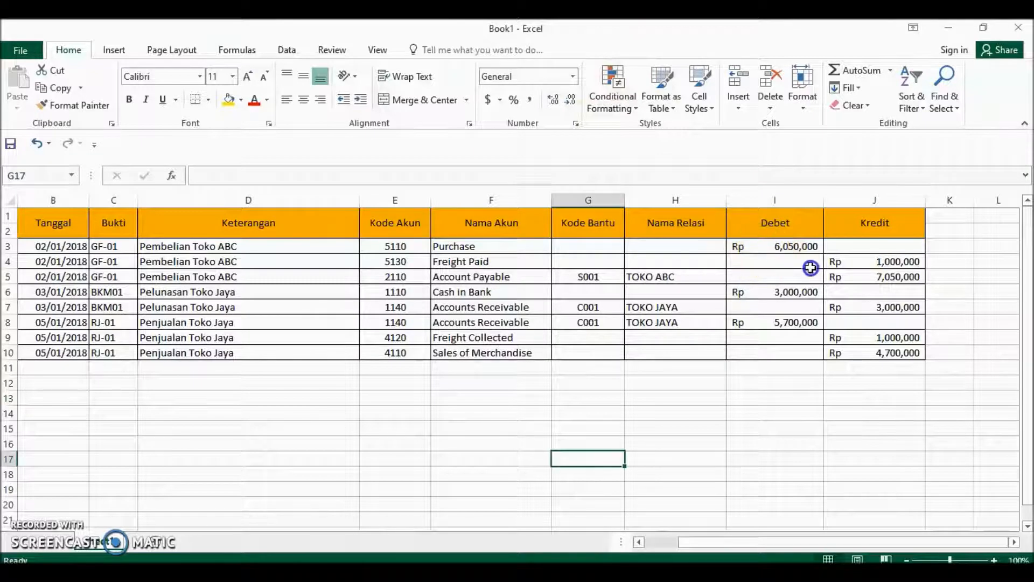
# Highlight Debet and Kredit amounts in I3:J10 greater than 3000000 using Green Fill with Dark Green Text conditional formatting.
pyautogui.click(787, 246)
pyautogui.moveTo(787, 246); pyautogui.dragTo(840, 353)
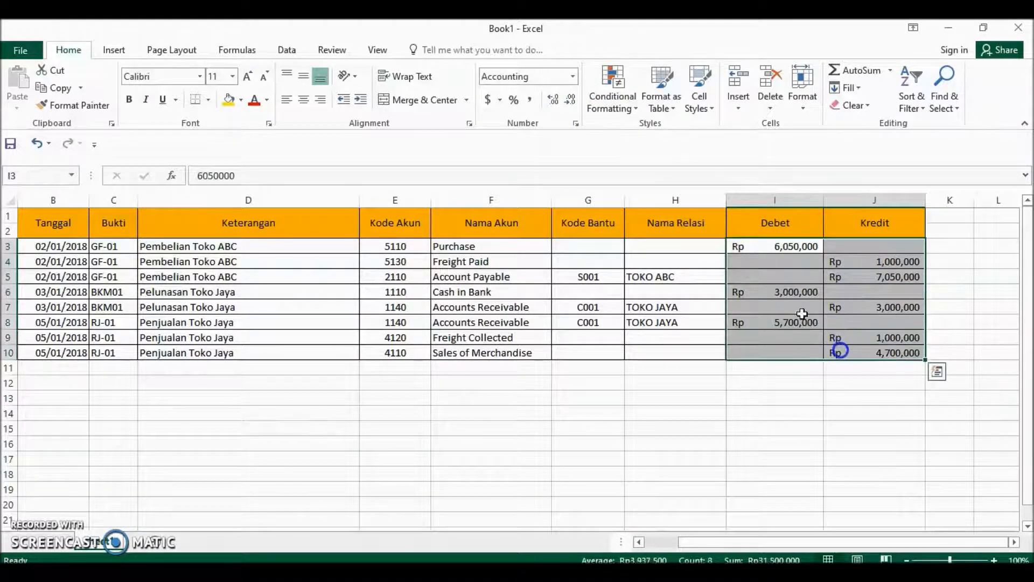
pyautogui.click(629, 107)
pyautogui.moveTo(631, 119)
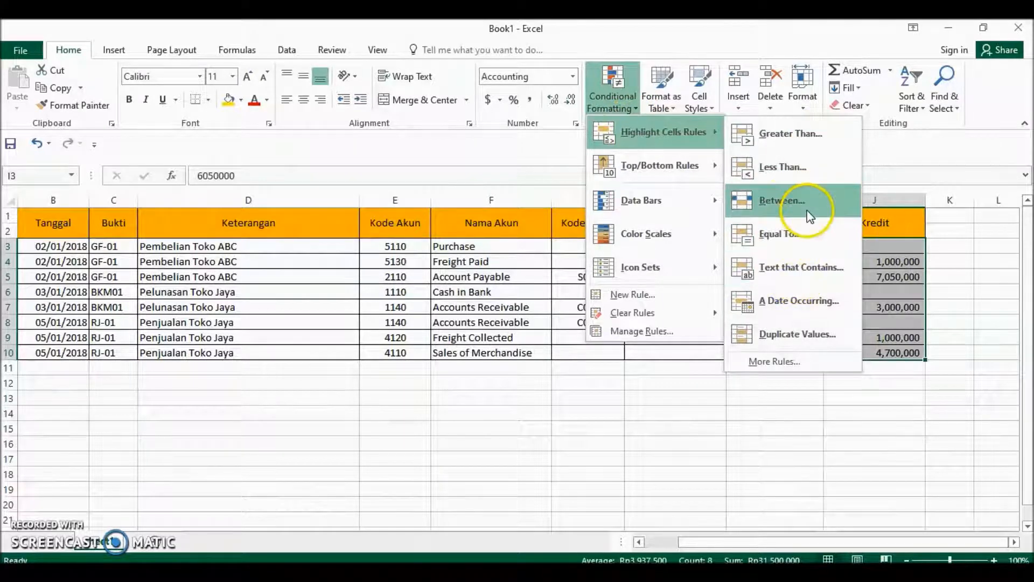
pyautogui.click(812, 140)
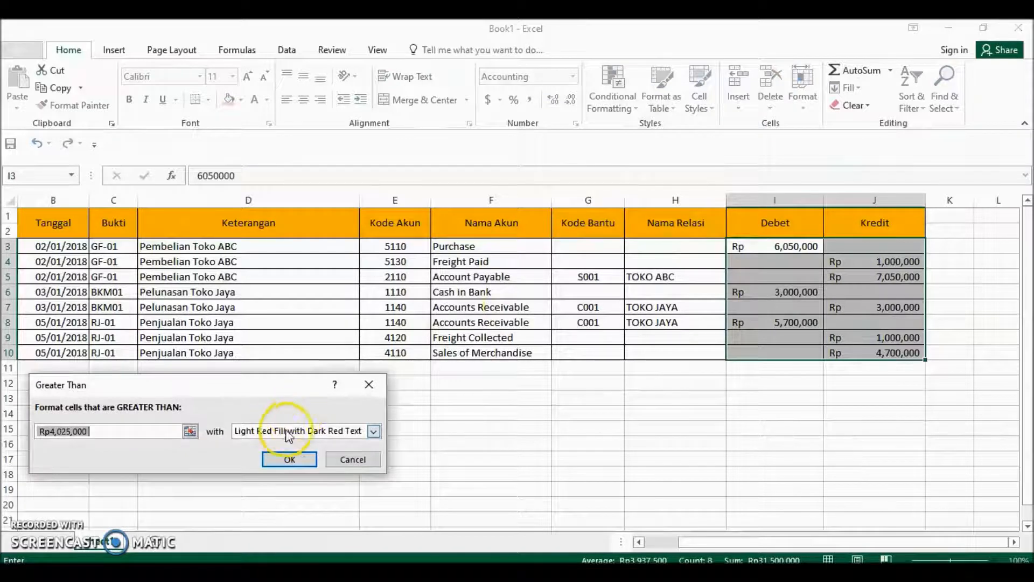
pyautogui.click(373, 430)
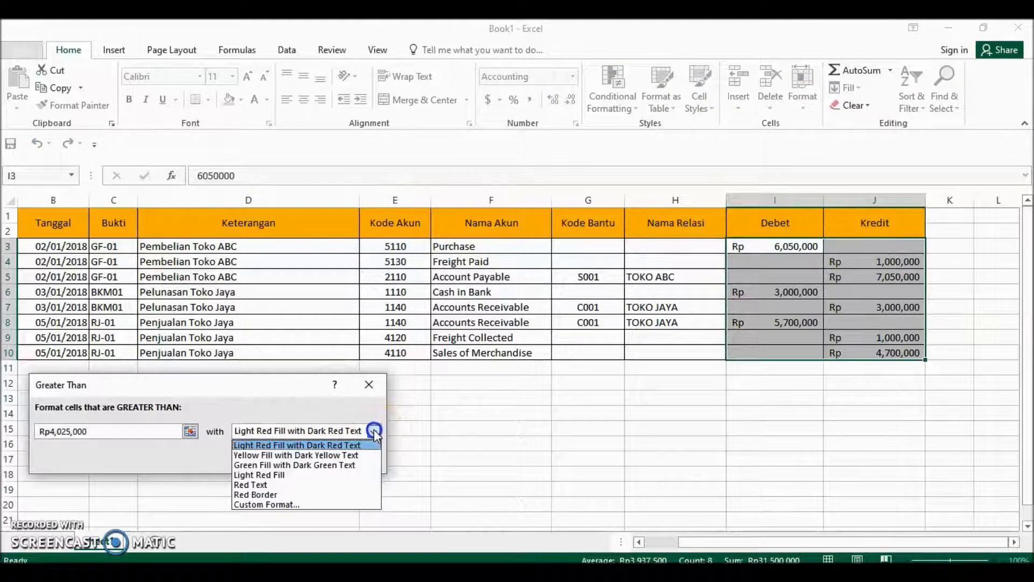
pyautogui.click(313, 466)
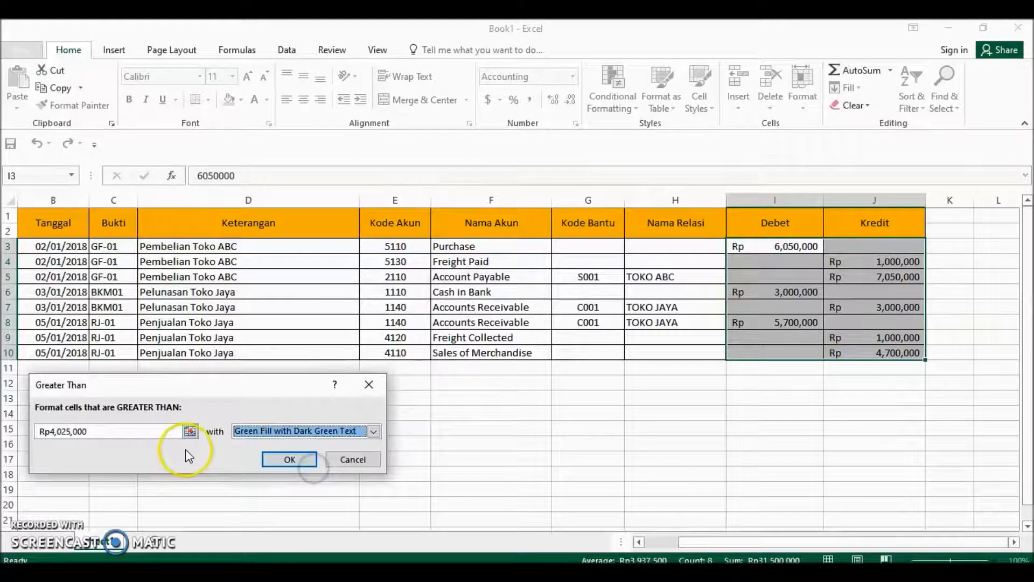
pyautogui.click(143, 435)
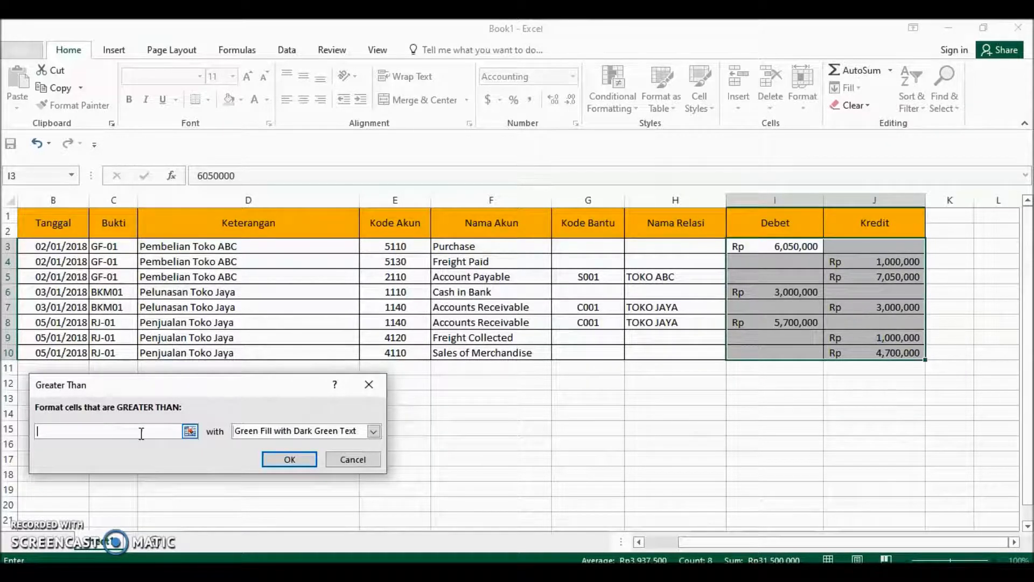
pyautogui.write('3000')
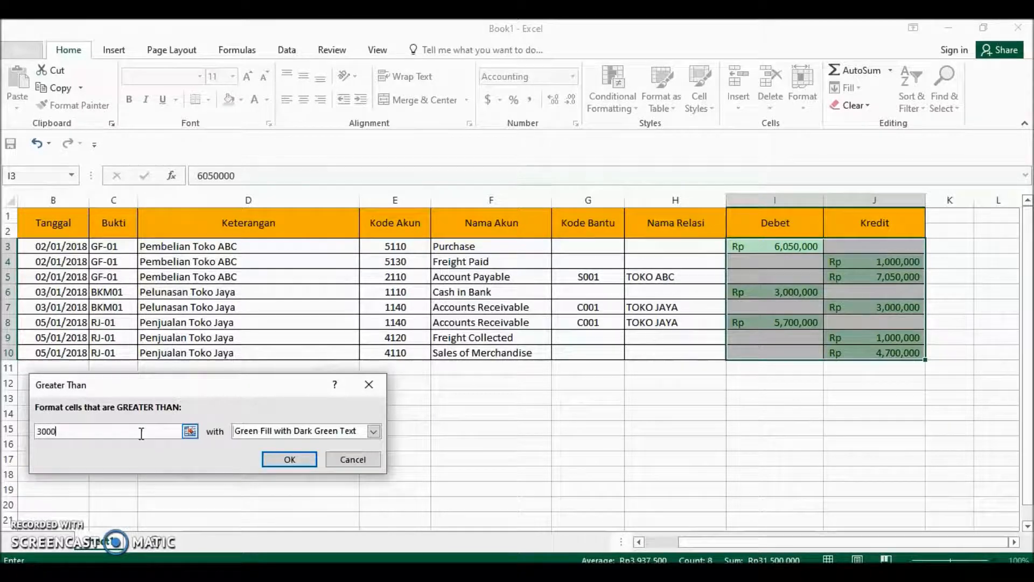
pyautogui.write('000')
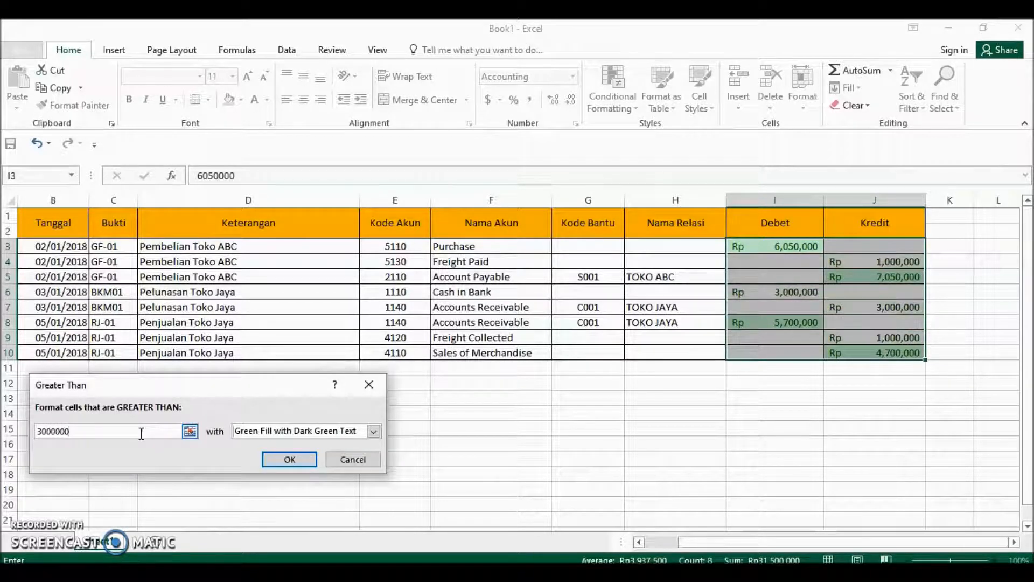
pyautogui.click(274, 461)
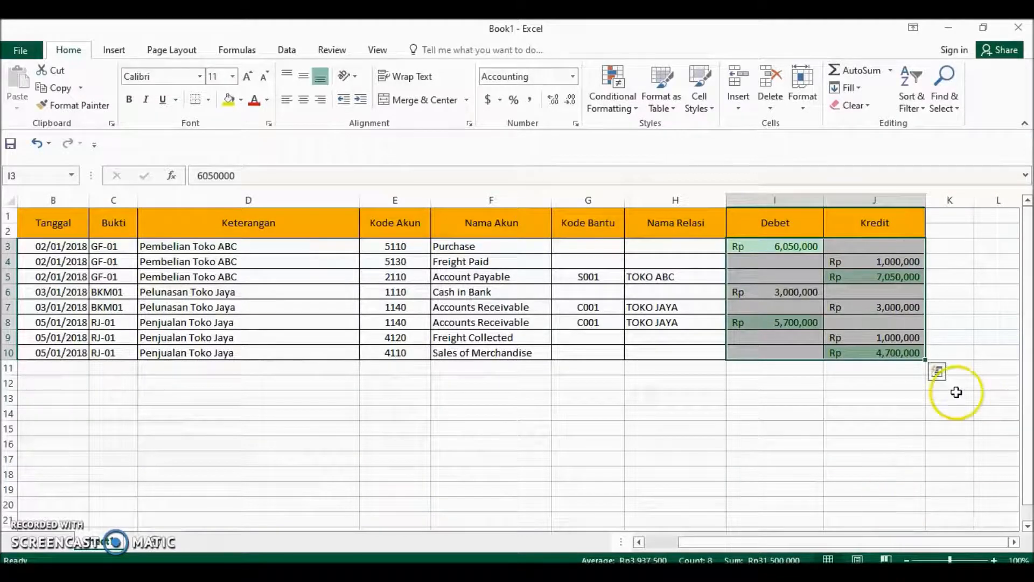
pyautogui.click(784, 294)
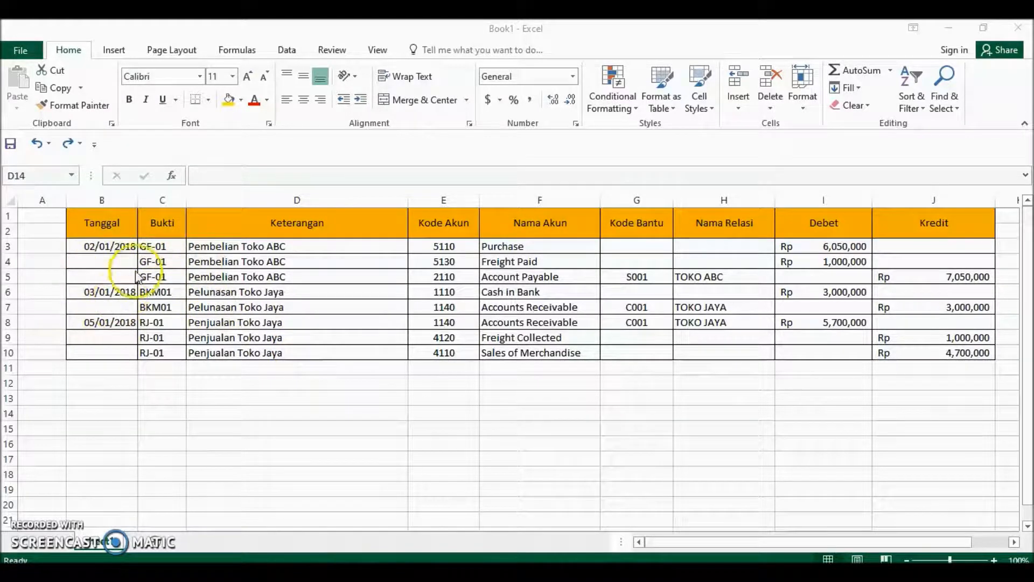
# Examine the Tanggal column from B3 down to B10 for rows with missing dates.
pyautogui.click(118, 248)
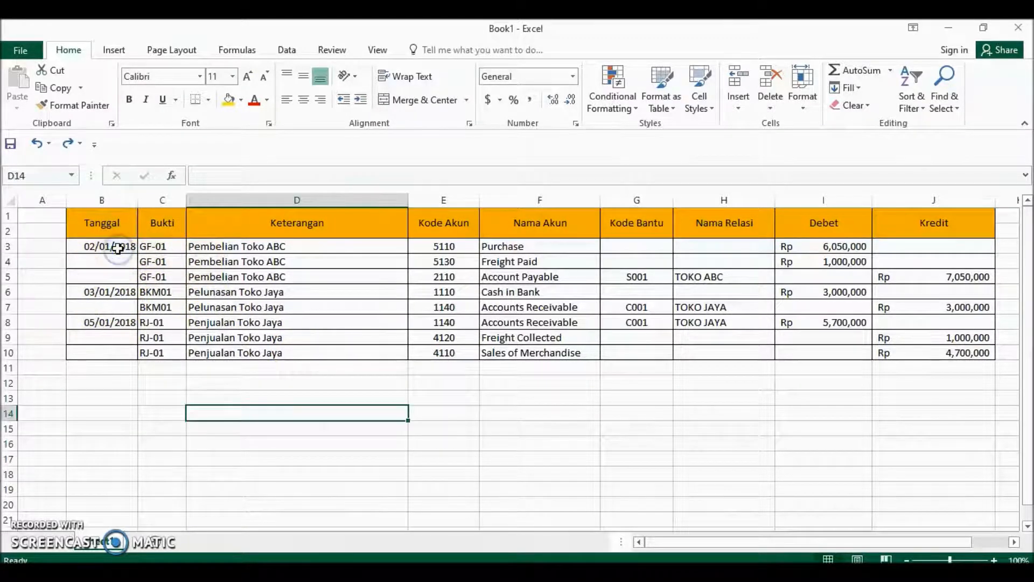
pyautogui.click(118, 248)
pyautogui.press('Down')
pyautogui.press('Down')
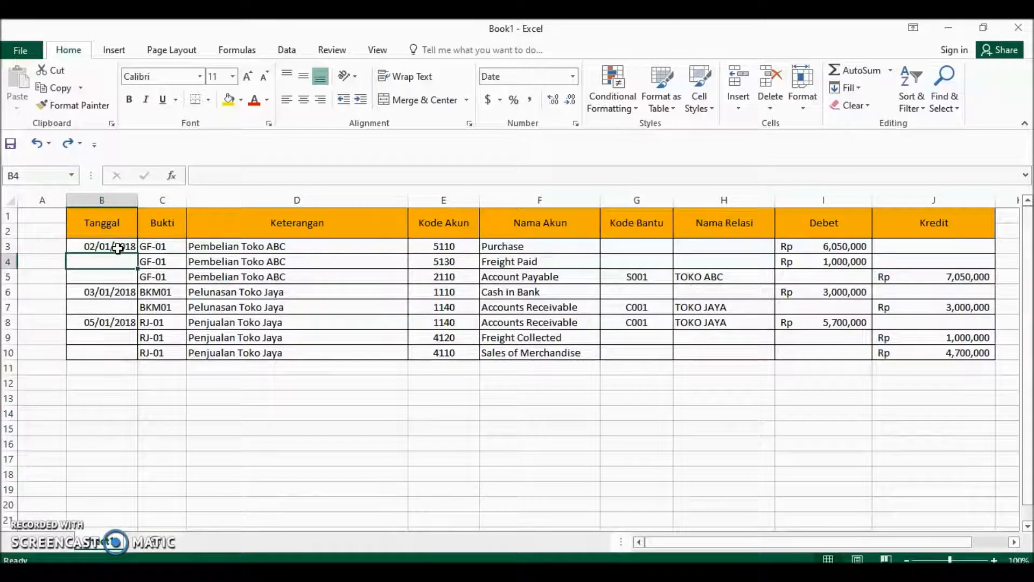
pyautogui.press('Down')
pyautogui.press('Down')
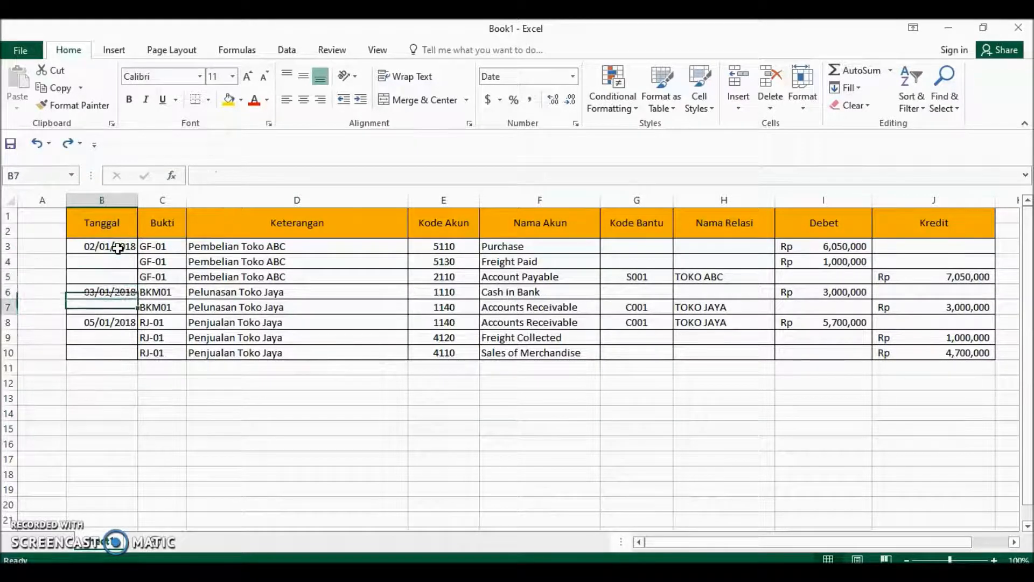
pyautogui.press('Down')
pyautogui.press('Down')
pyautogui.press('Down')
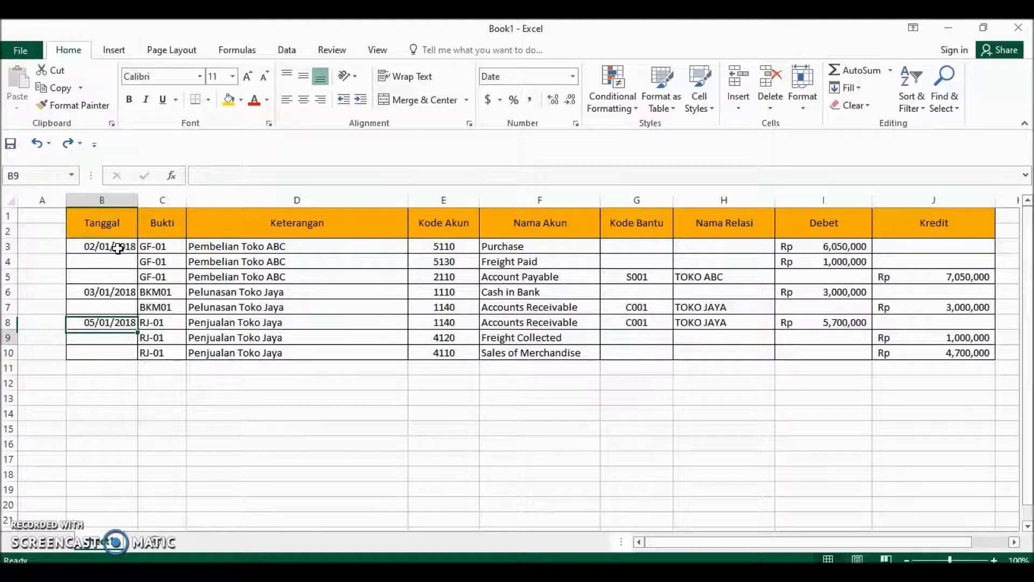
pyautogui.press('Up')
pyautogui.press('Down')
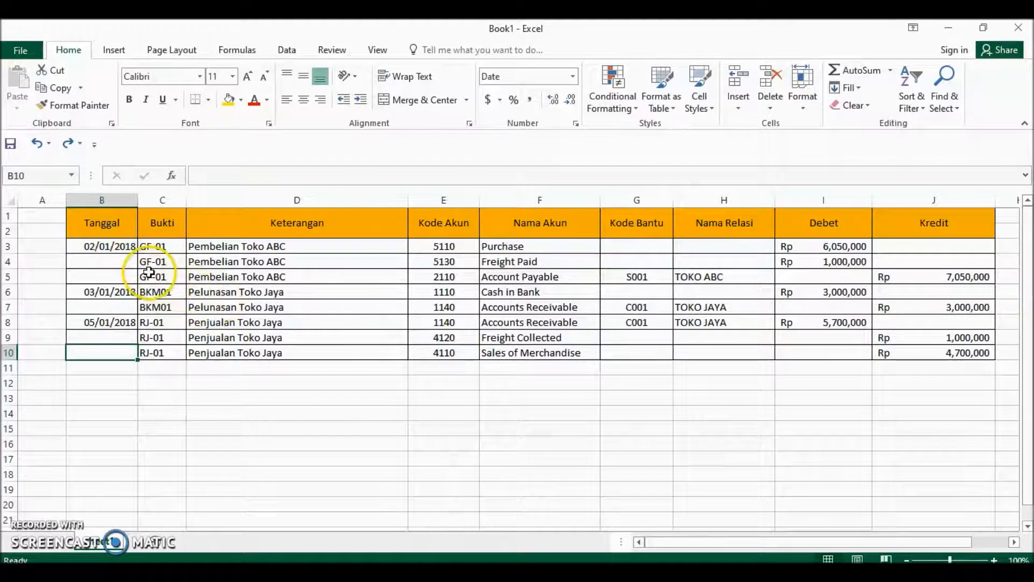
# Select only the blank cells within the Tanggal range B3:B10 using Go To Special.
pyautogui.moveTo(105, 247); pyautogui.dragTo(94, 351)
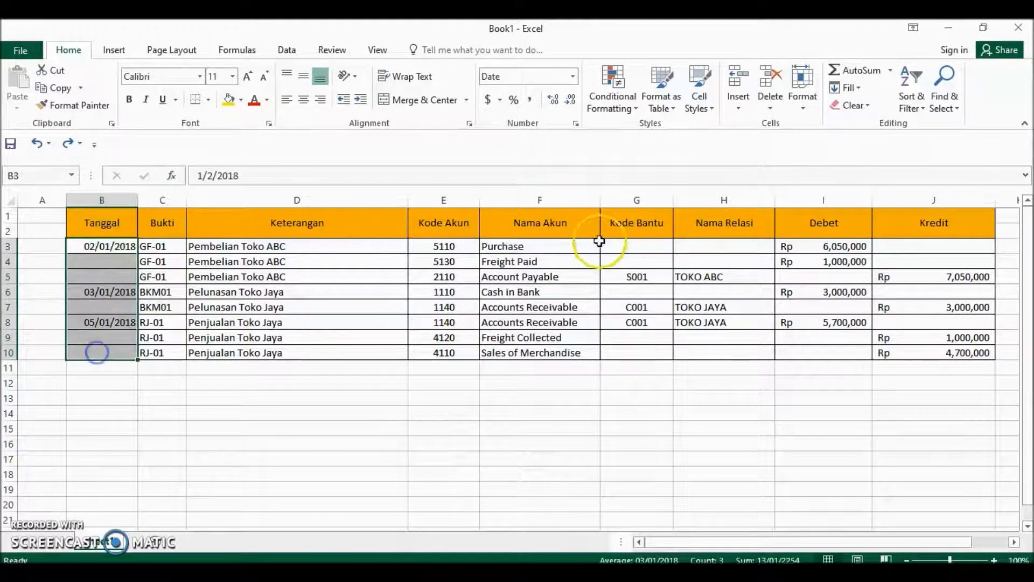
pyautogui.click(944, 100)
pyautogui.click(941, 178)
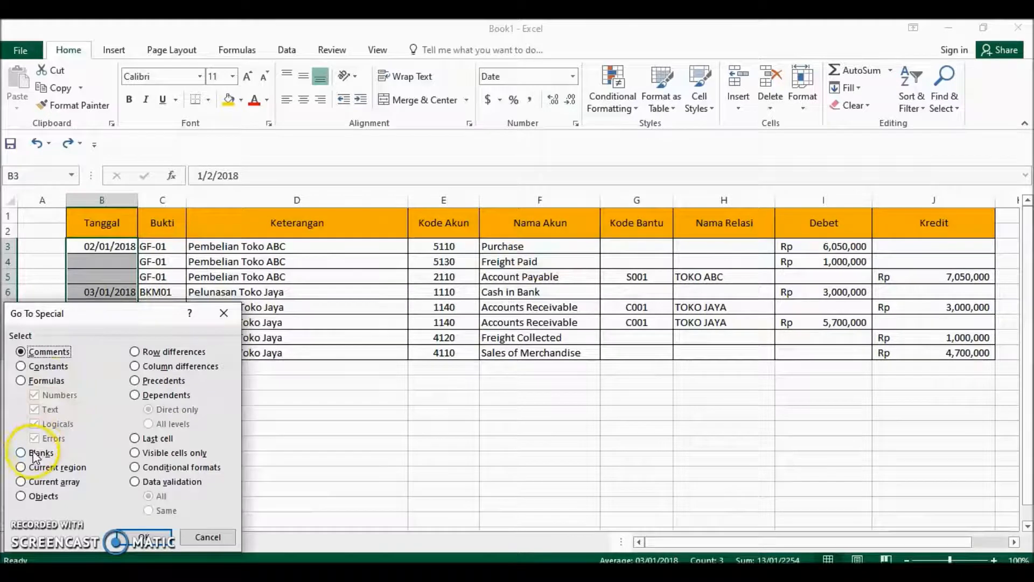
pyautogui.click(32, 451)
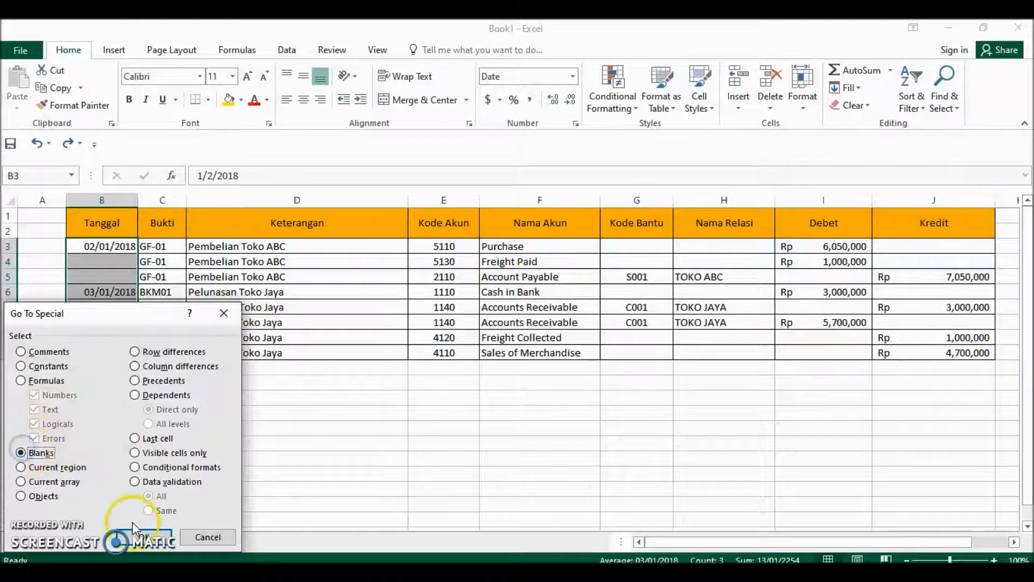
pyautogui.click(149, 538)
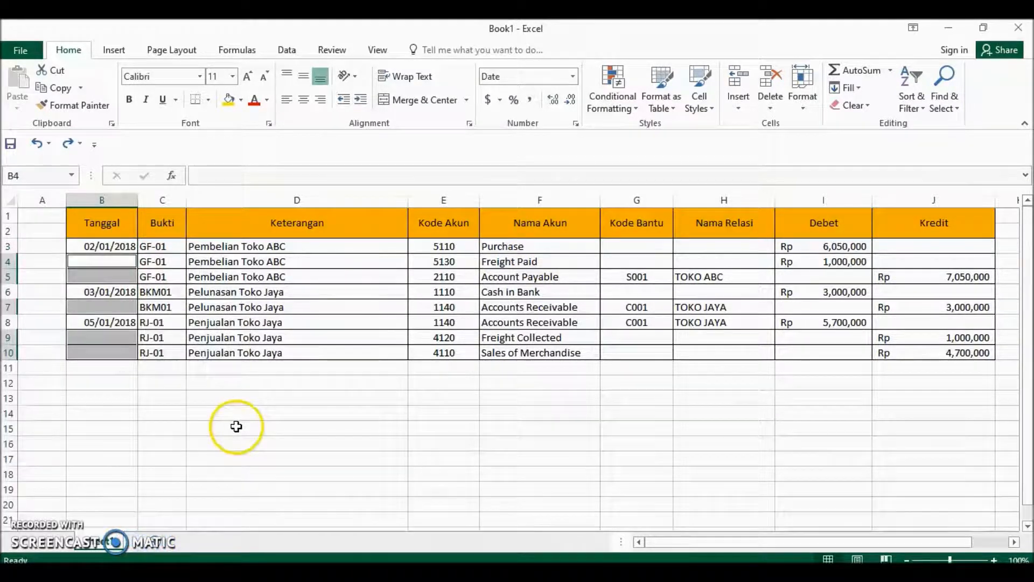
# Fill all the selected blank Tanggal cells at once with the date above each, using the relative formula =B3.
pyautogui.click(243, 177)
pyautogui.write('=')
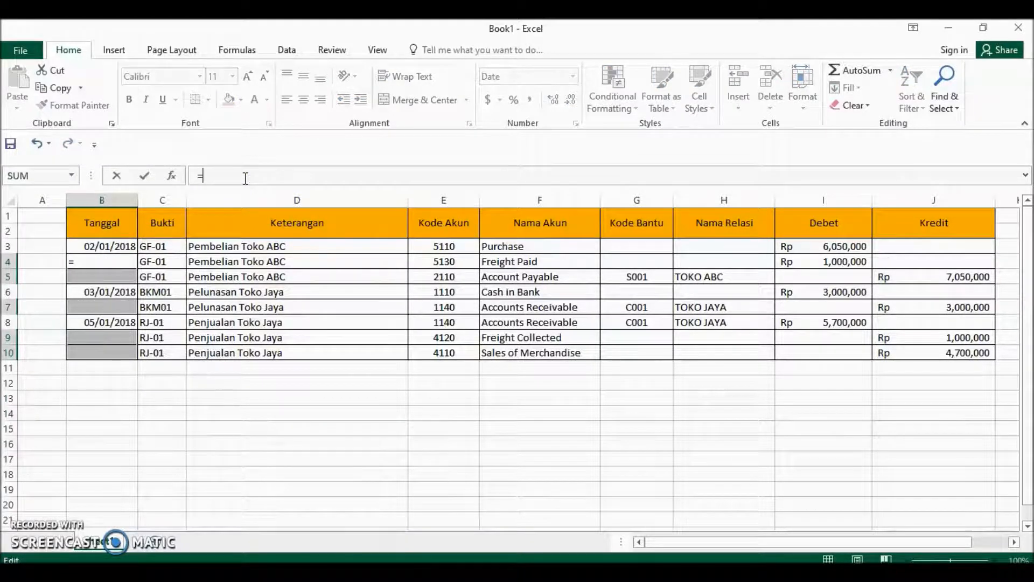
pyautogui.click(107, 246)
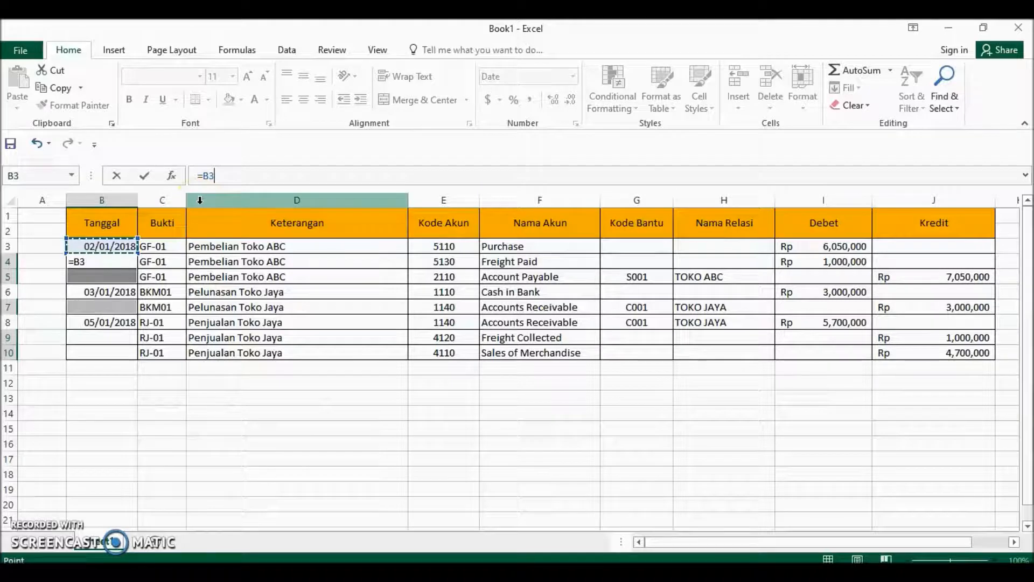
pyautogui.hotkey('ctrl', 'Return')
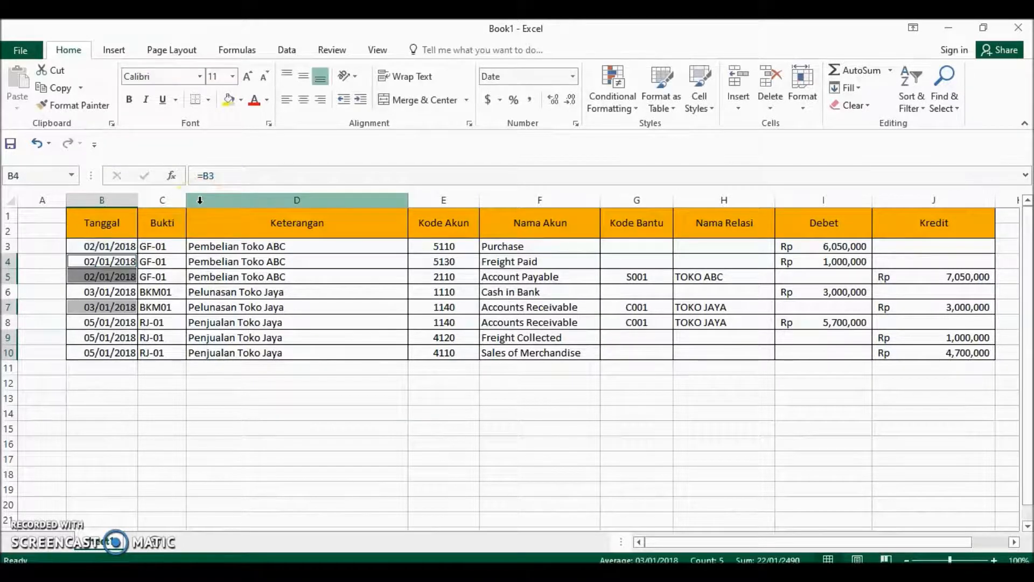
pyautogui.click(127, 367)
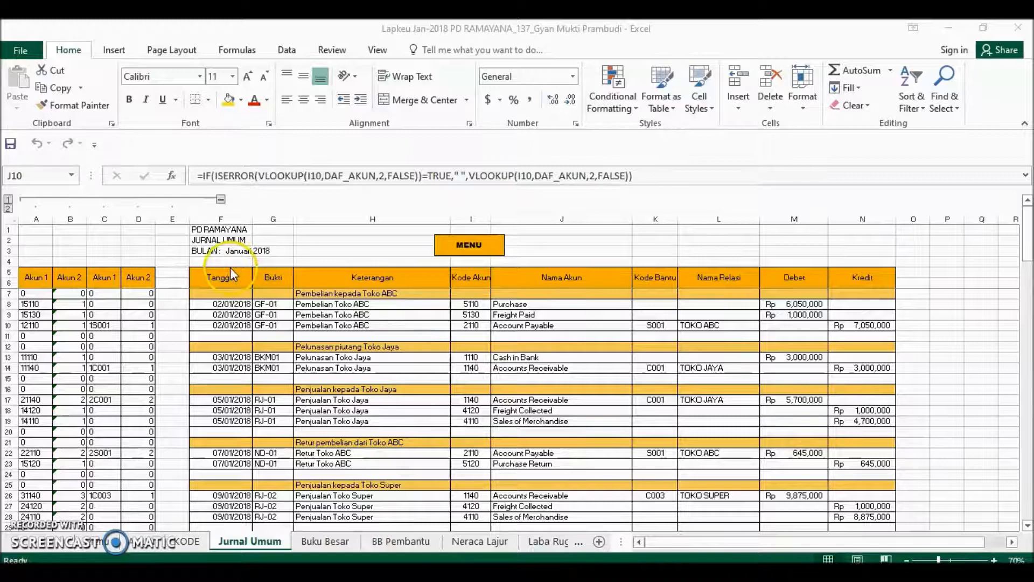
# On the Jurnal Umum sheet, select all formula cells within the journal table F5:N124 using Go To Special, including Numbers, Text, Logicals and Errors.
pyautogui.moveTo(231, 281); pyautogui.dragTo(872, 496)
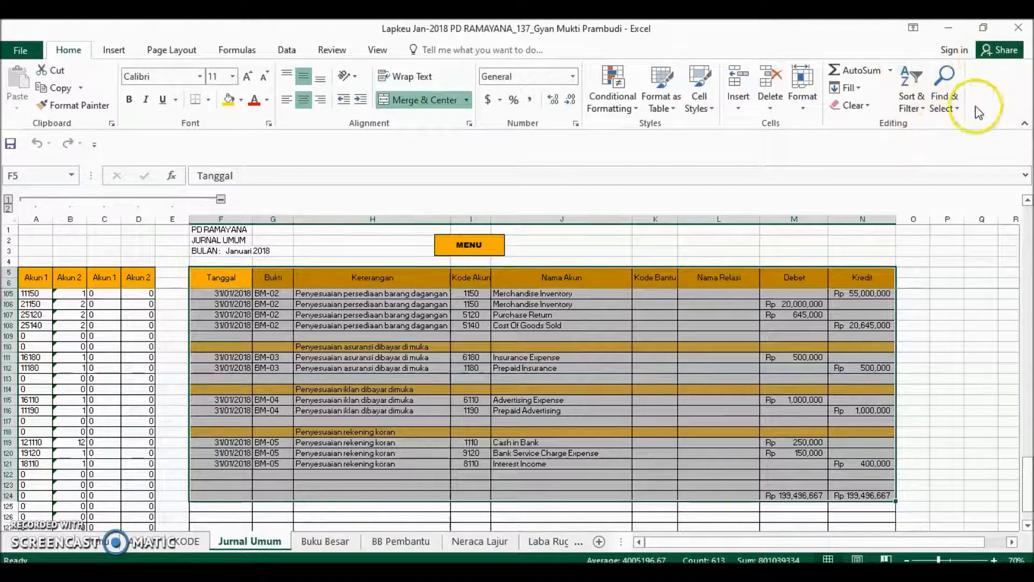
pyautogui.click(945, 107)
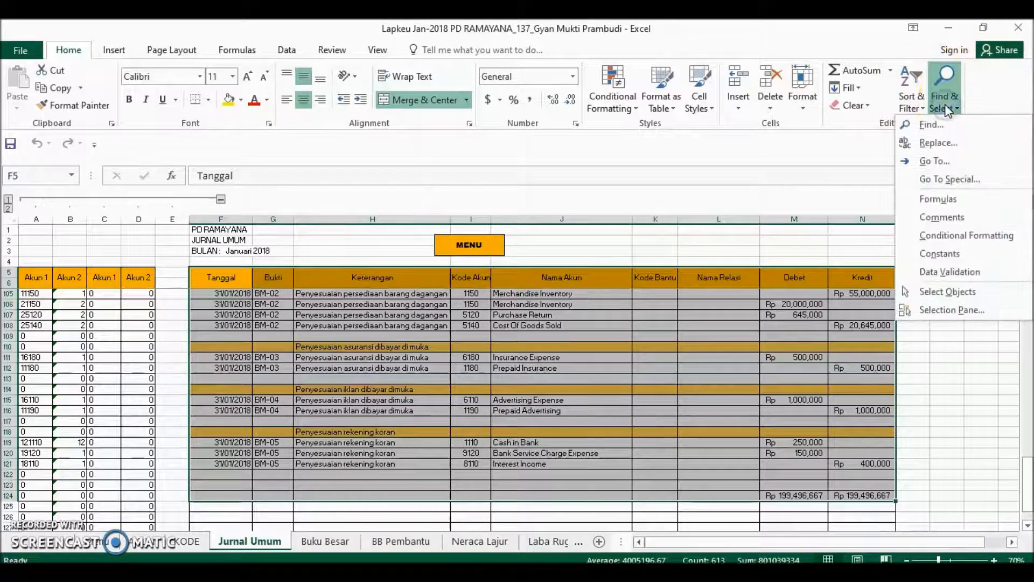
pyautogui.click(930, 178)
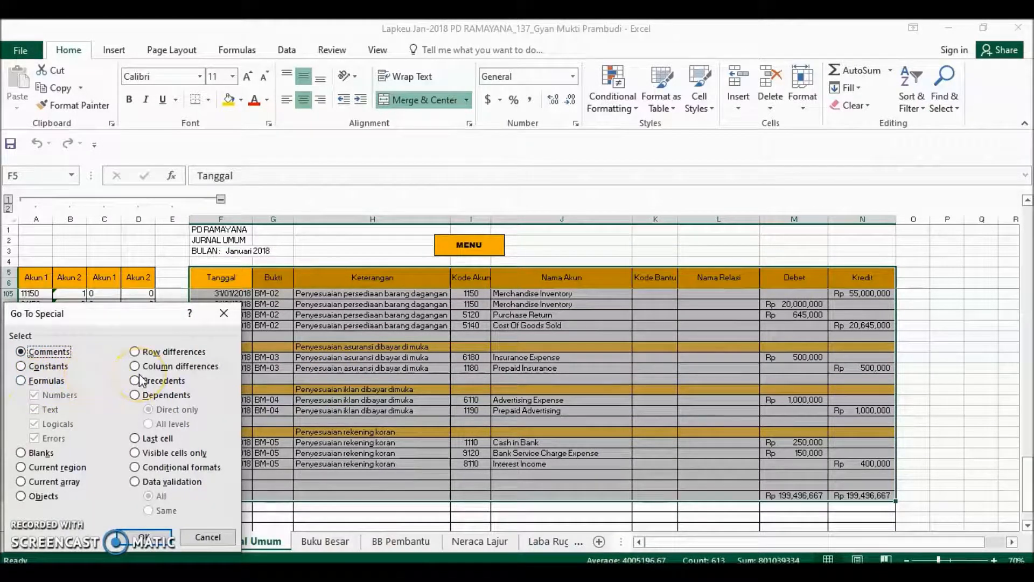
pyautogui.click(21, 381)
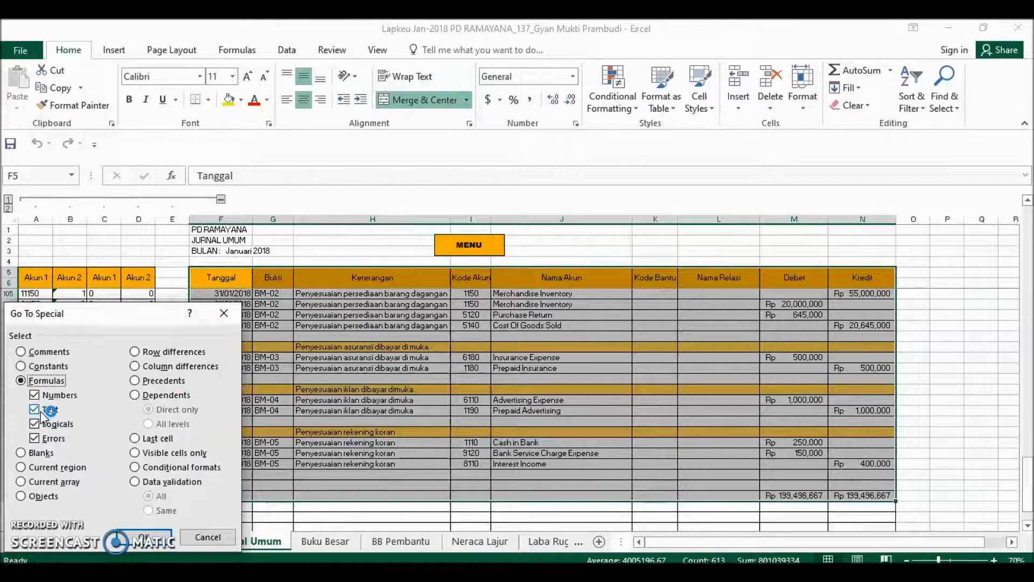
pyautogui.click(21, 452)
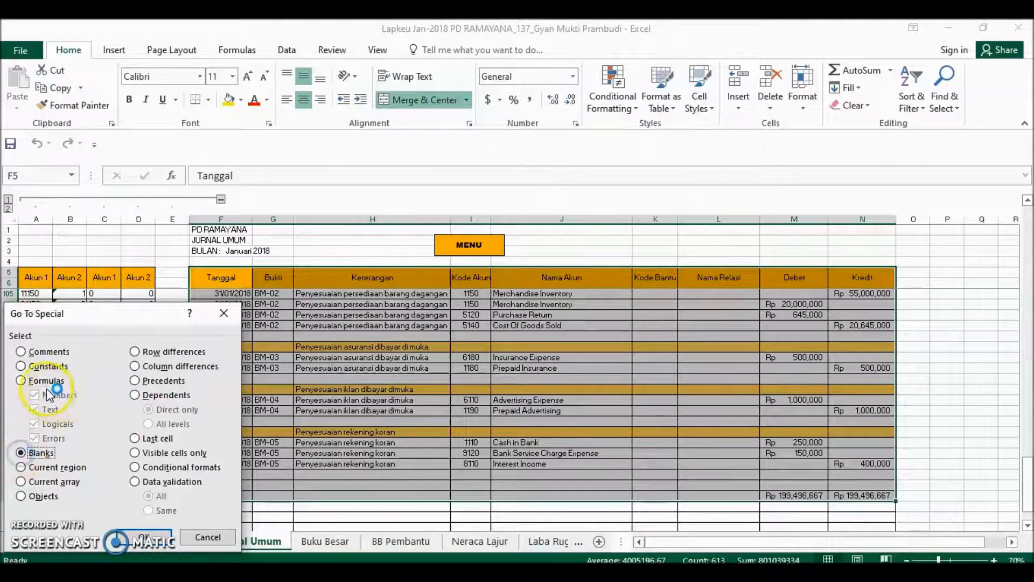
pyautogui.click(44, 381)
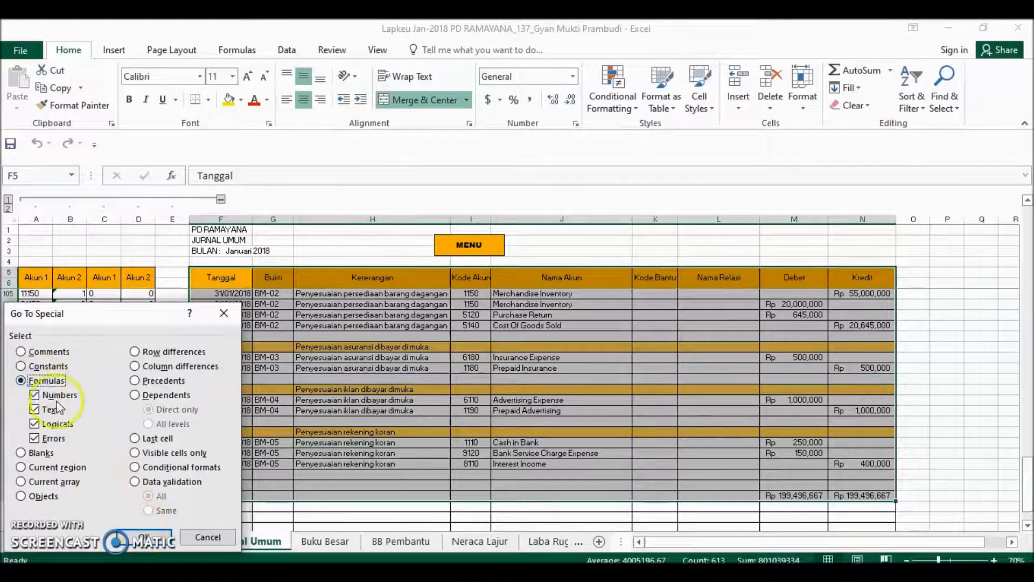
pyautogui.click(145, 536)
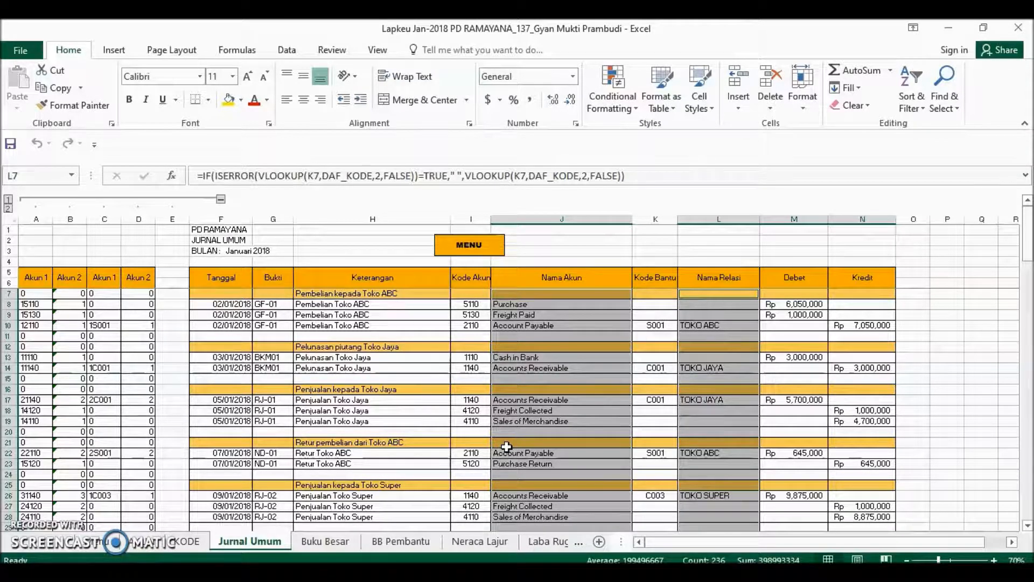
# Inspect the formulas down the Nama Akun and Nama Relasi columns of the Jurnal Umum table.
pyautogui.click(542, 297)
pyautogui.press('Down')
pyautogui.press('Down')
pyautogui.press('Down')
pyautogui.press('Down')
pyautogui.press('Down')
pyautogui.press('Down')
pyautogui.press('Down')
pyautogui.press('Down')
pyautogui.press('Down')
pyautogui.press('Down')
pyautogui.press('Down')
pyautogui.press('Down')
pyautogui.press('Down')
pyautogui.press('Down')
pyautogui.press('Down')
pyautogui.press('Down')
pyautogui.press('Down')
pyautogui.press('Down')
pyautogui.press('Down')
pyautogui.press('Down')
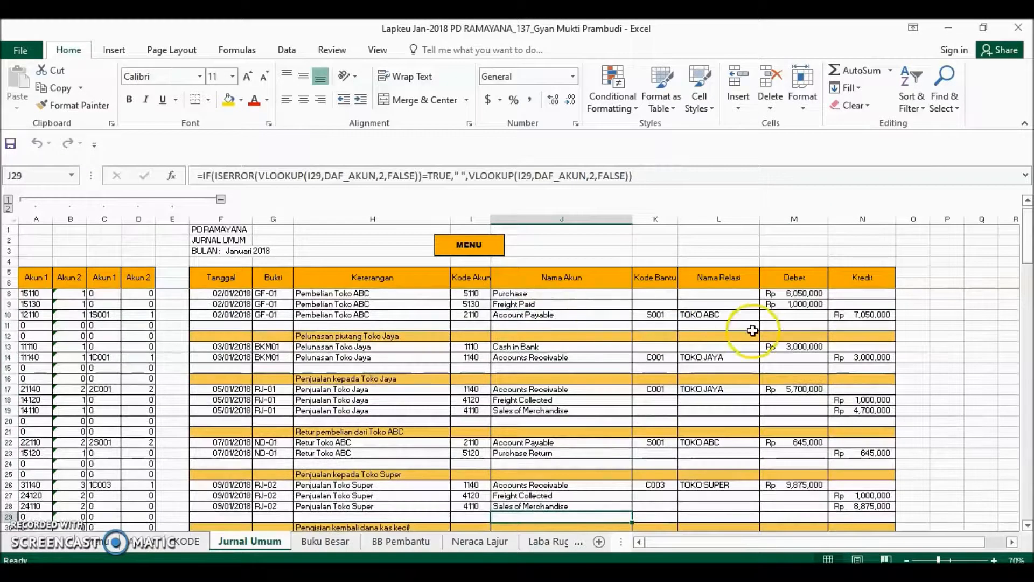
pyautogui.click(728, 287)
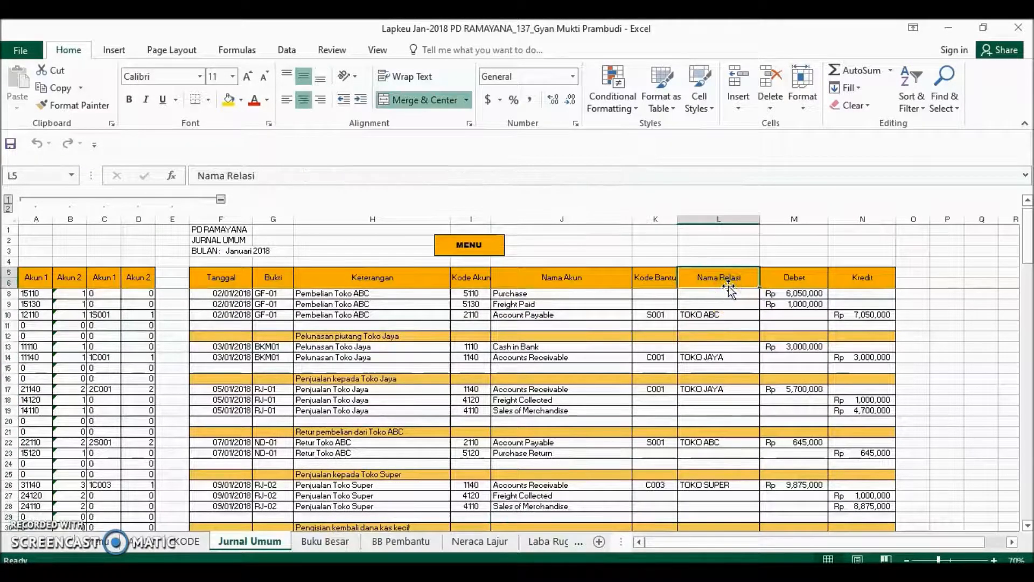
pyautogui.press('Down')
pyautogui.press('Down')
pyautogui.press('Down')
pyautogui.press('Down')
pyautogui.press('Down')
pyautogui.press('Down')
pyautogui.press('Down')
pyautogui.press('Down')
pyautogui.press('Down')
pyautogui.press('Down')
pyautogui.press('Down')
pyautogui.press('Down')
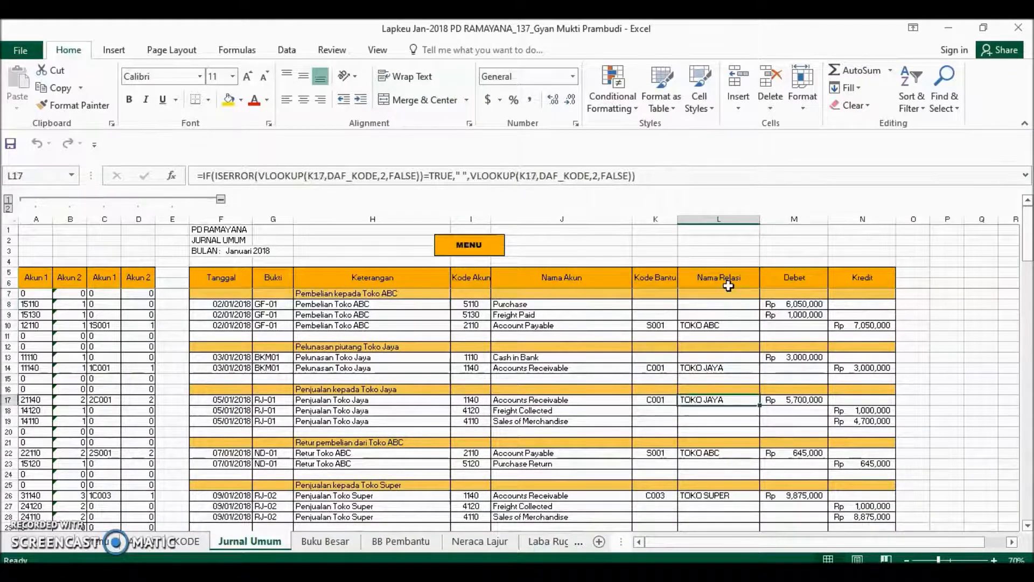
pyautogui.press('Down')
pyautogui.press('Down')
pyautogui.press('Down')
pyautogui.press('Down')
pyautogui.press('Down')
pyautogui.press('Down')
pyautogui.press('Down')
pyautogui.press('Down')
pyautogui.press('Down')
pyautogui.press('Down')
pyautogui.press('Down')
pyautogui.press('Down')
pyautogui.press('Down')
pyautogui.press('Down')
pyautogui.press('Down')
pyautogui.press('Down')
pyautogui.press('Down')
pyautogui.press('Down')
pyautogui.press('Down')
pyautogui.press('Down')
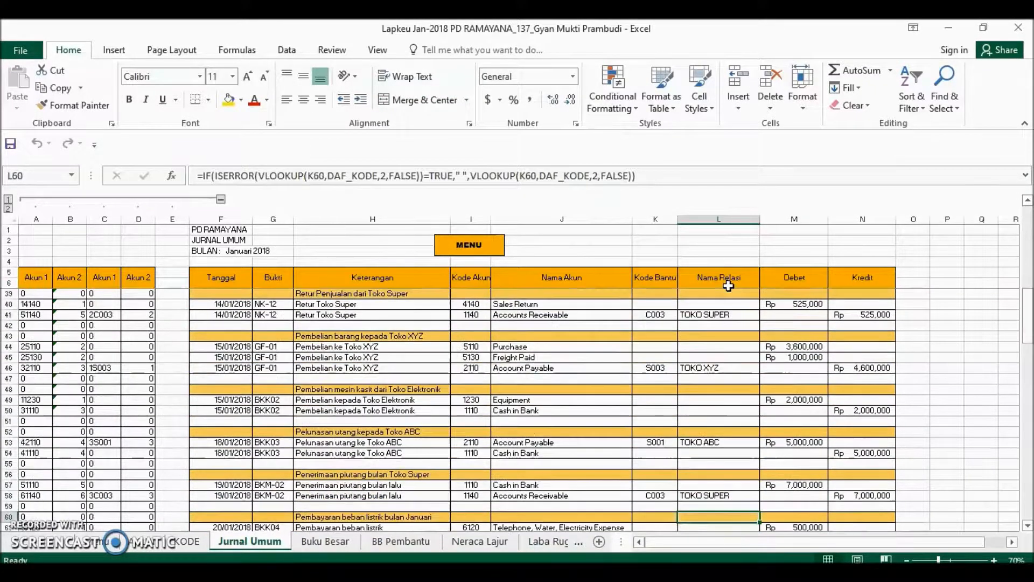
pyautogui.scroll(8, 604, 357)
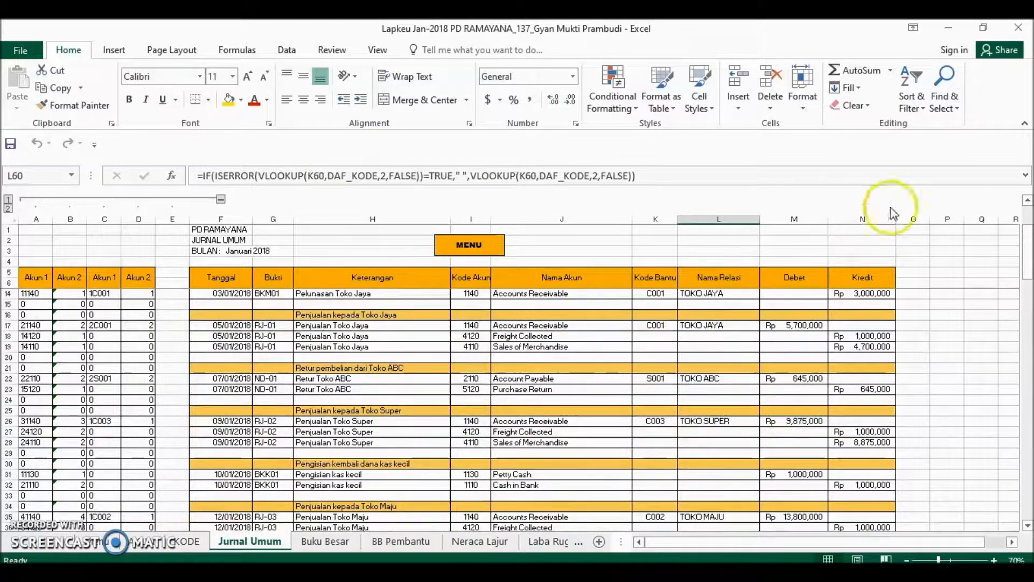
# Select only the blank cells within the journal table F5:N127 on the Jurnal Umum sheet using Go To Special.
pyautogui.click(943, 97)
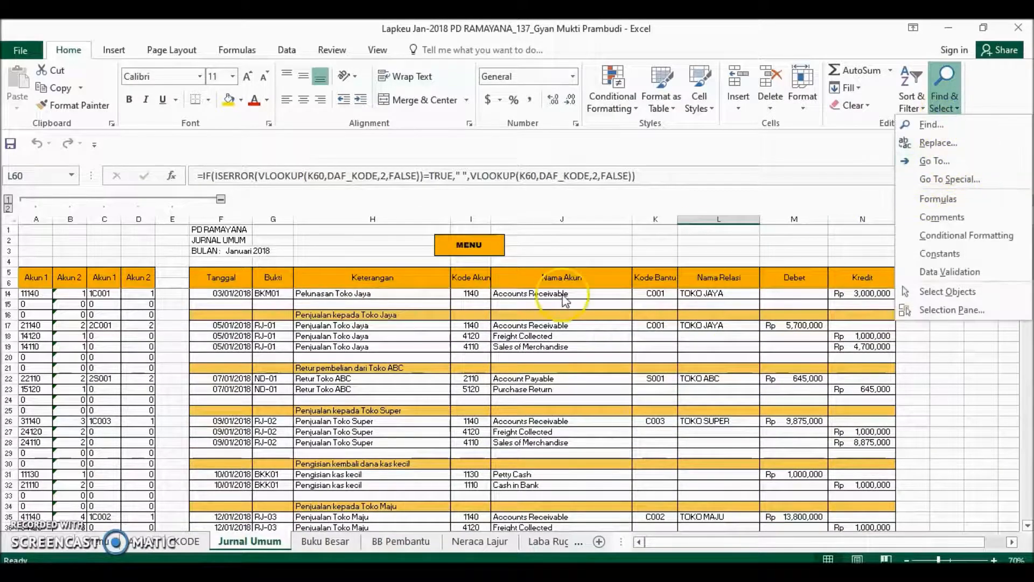
pyautogui.click(218, 277)
pyautogui.moveTo(218, 277); pyautogui.dragTo(864, 506)
pyautogui.click(945, 102)
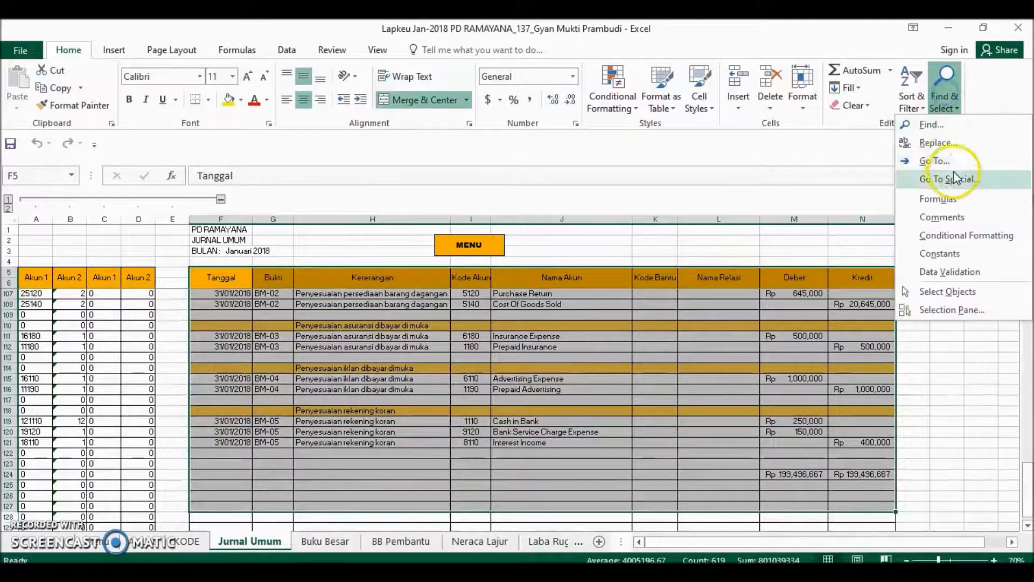
pyautogui.click(944, 184)
pyautogui.click(20, 453)
pyautogui.click(144, 537)
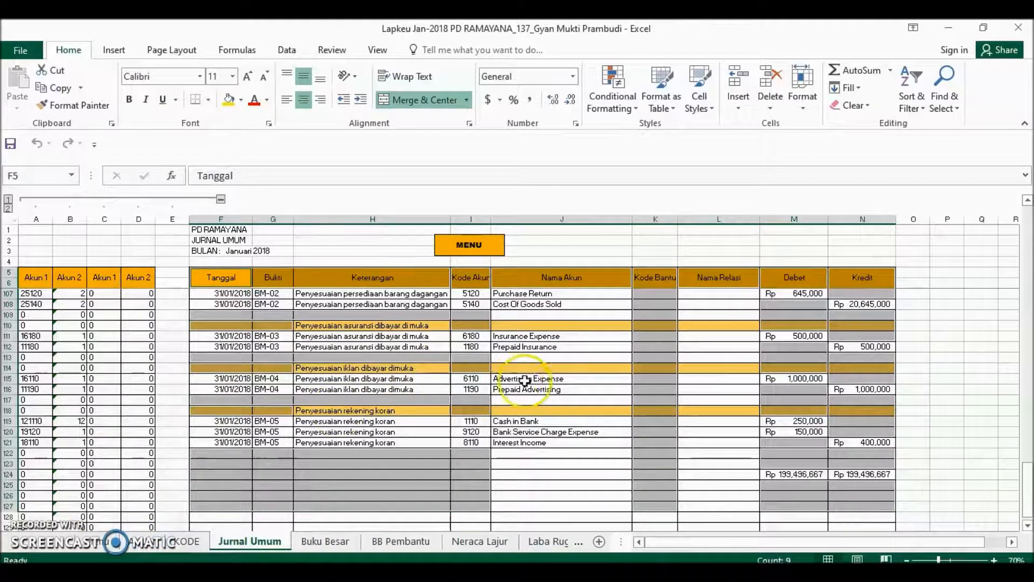
pyautogui.hscroll(1, 571, 388)
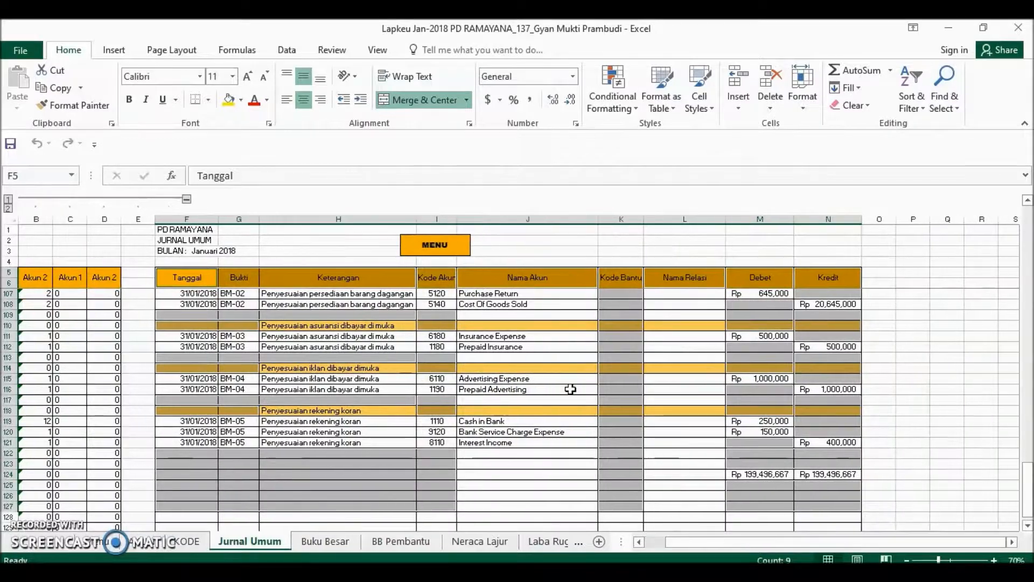
pyautogui.scroll(4, 570, 388)
pyautogui.scroll(6, 571, 389)
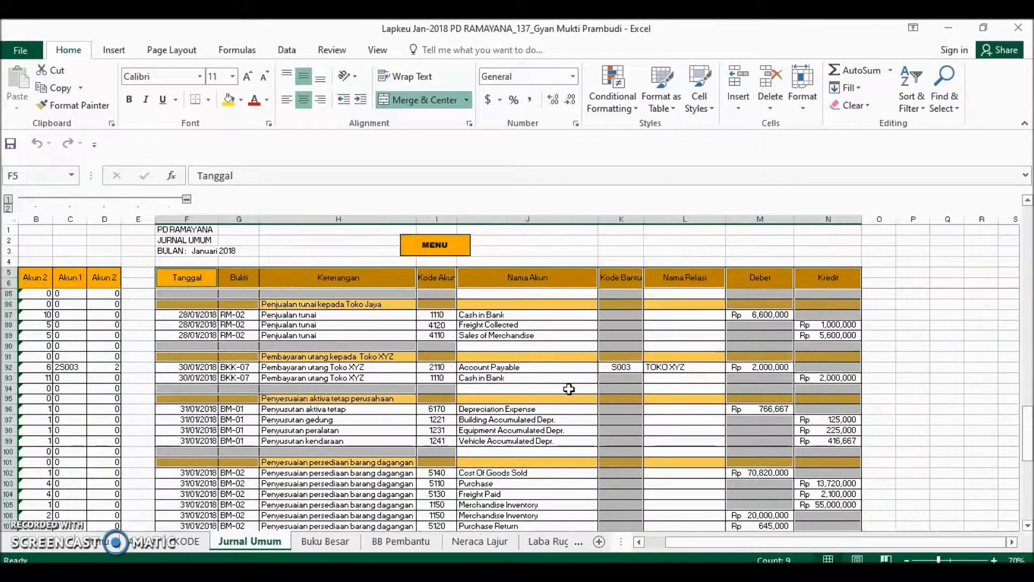
pyautogui.scroll(9, 528, 357)
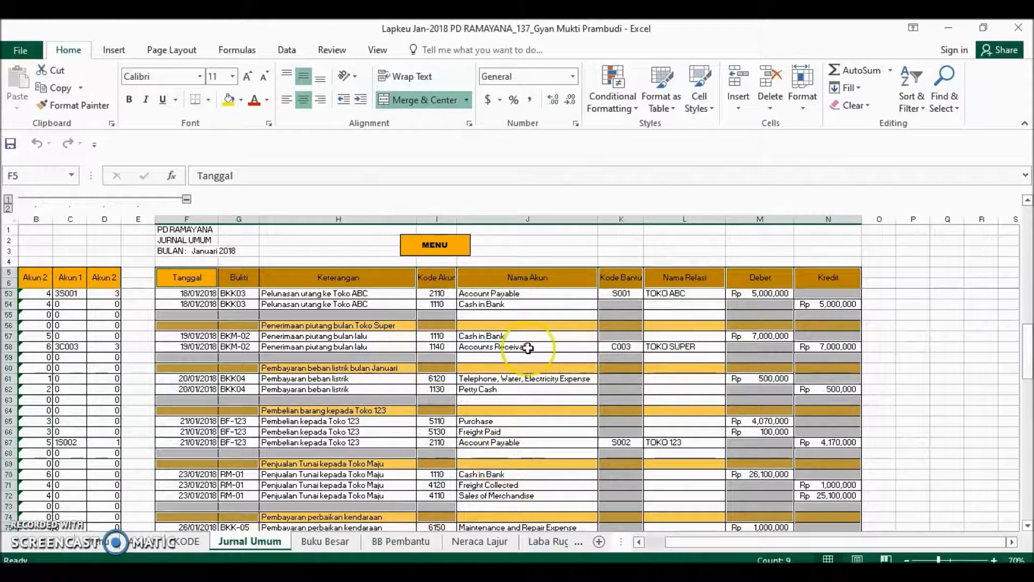
pyautogui.scroll(6, 528, 347)
pyautogui.scroll(4, 528, 348)
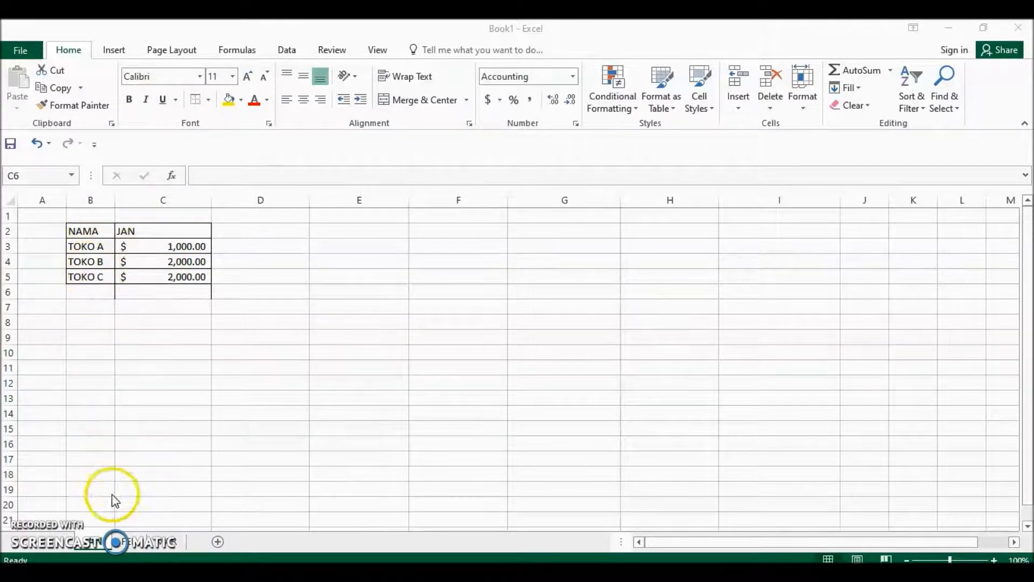
# In the Book1 workbook, look through the JAN, FEB and MAR store sheets and group all three for simultaneous editing.
pyautogui.click(124, 539)
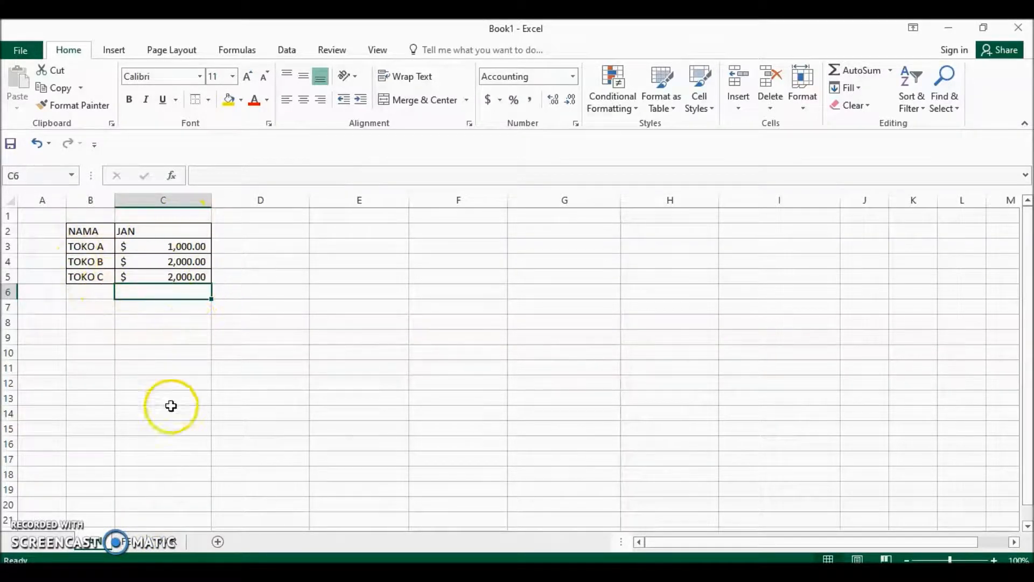
pyautogui.click(137, 544)
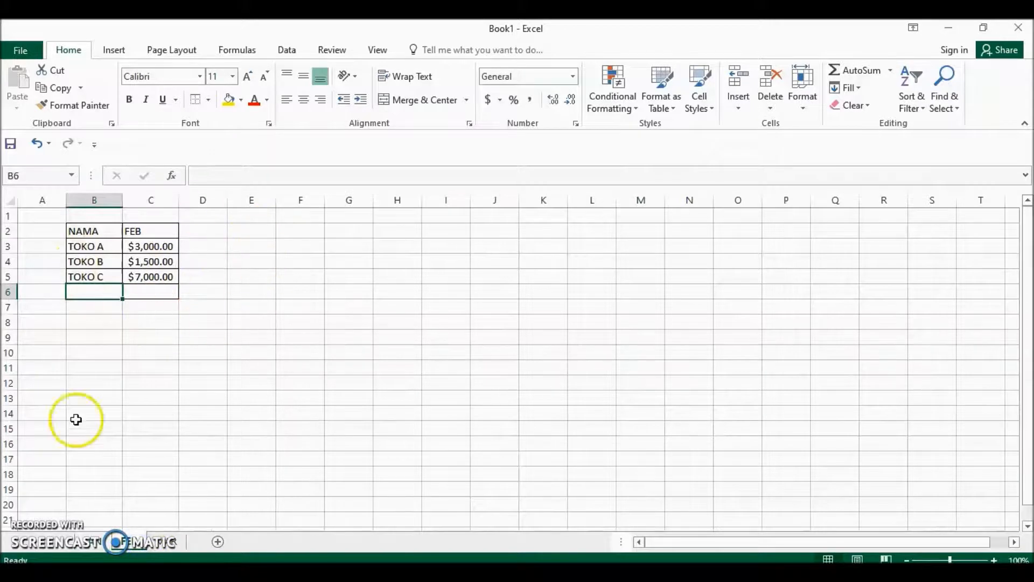
pyautogui.click(168, 545)
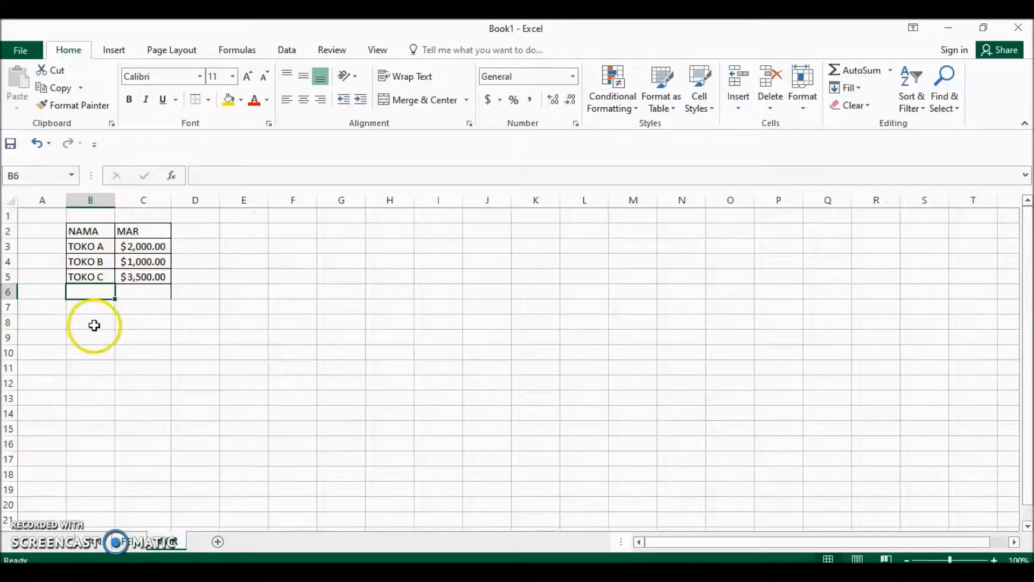
pyautogui.click(103, 546)
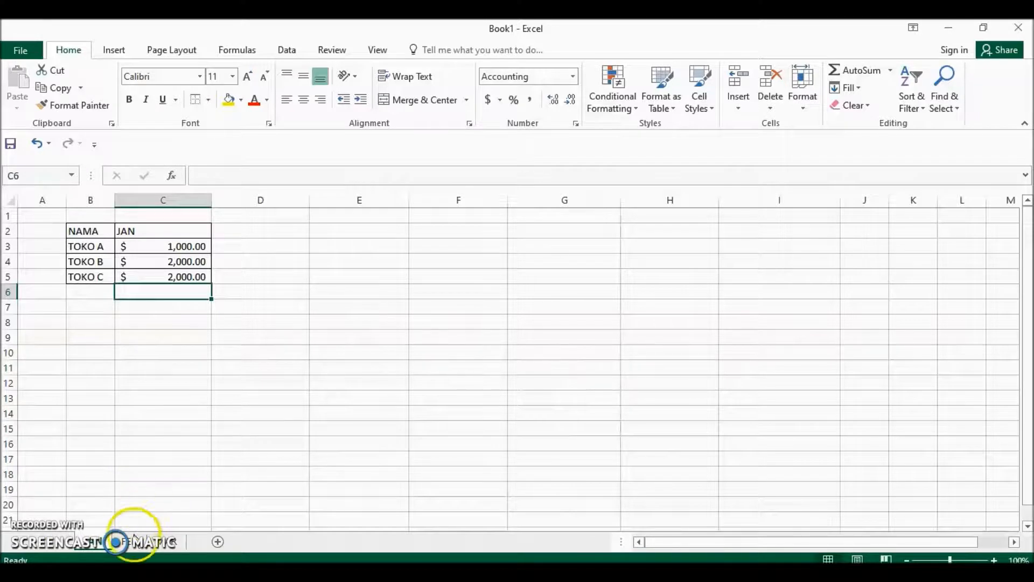
pyautogui.keyDown('shift'); pyautogui.click(136, 544); pyautogui.keyUp('shift')
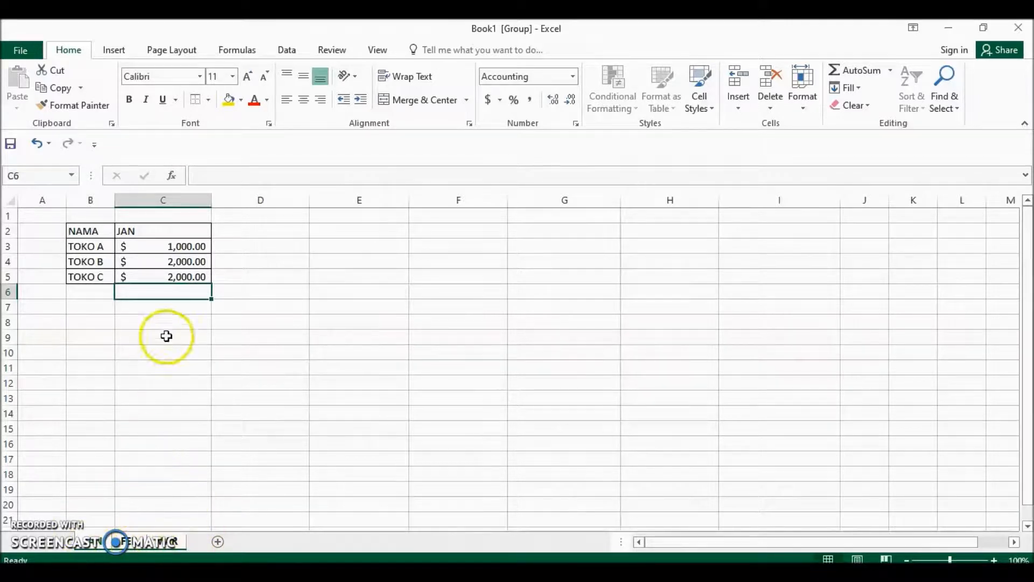
# Add TOKO D in B6 of the grouped sheets and fill its amount in C6 from the TOKO C cell above.
pyautogui.click(96, 293)
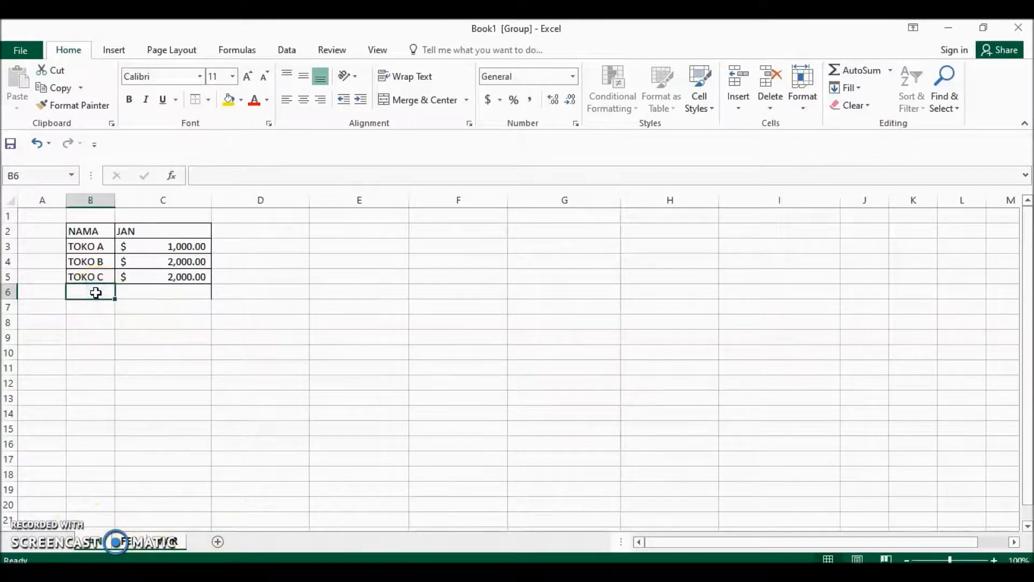
pyautogui.write('TOKO D')
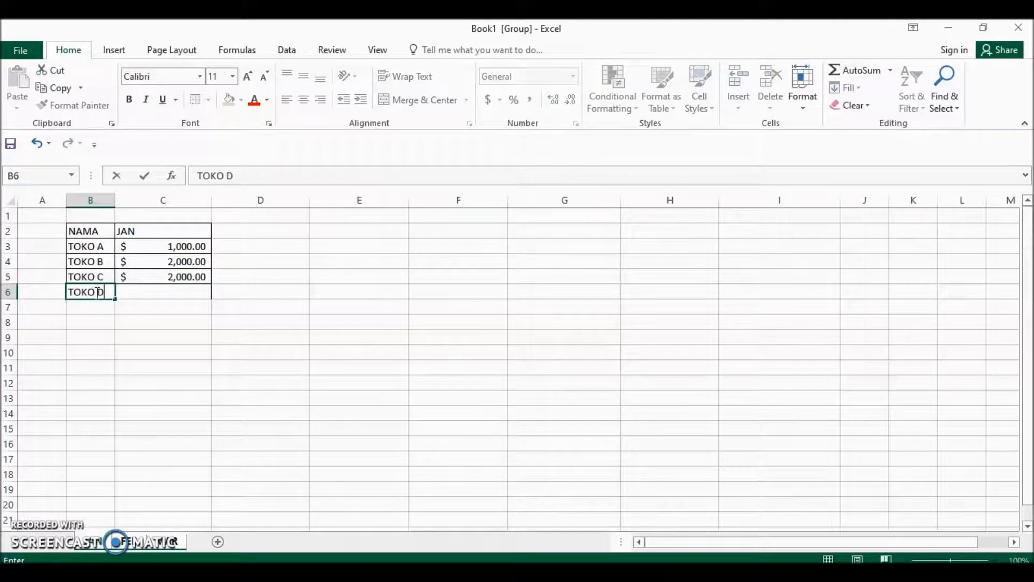
pyautogui.press('Tab')
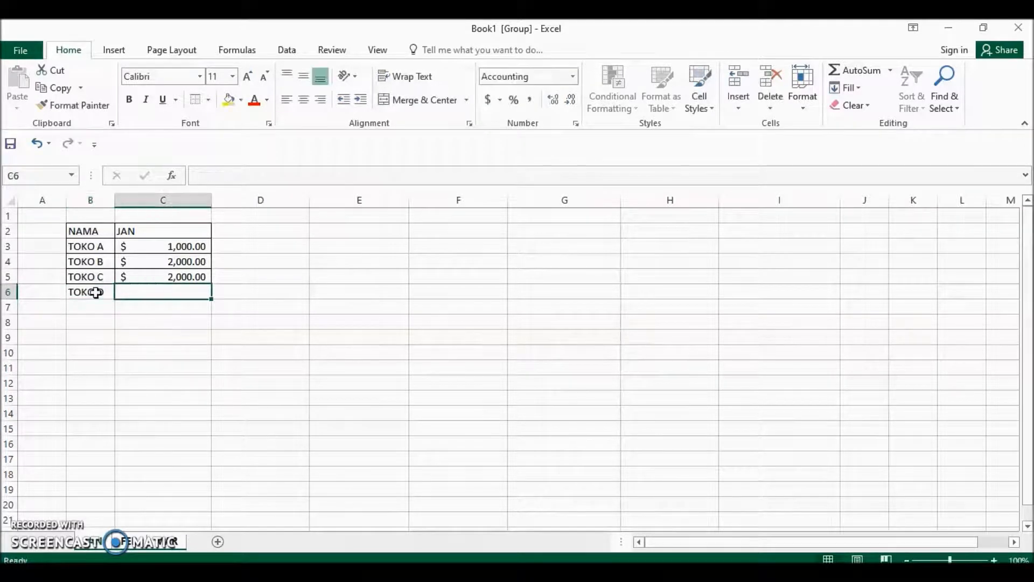
pyautogui.click(163, 273)
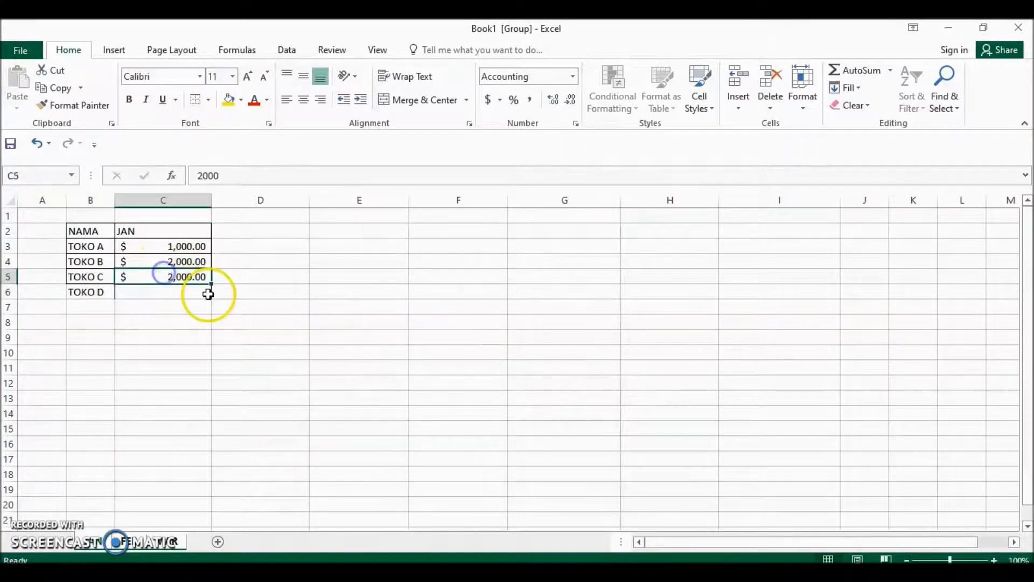
pyautogui.moveTo(211, 284); pyautogui.dragTo(211, 294)
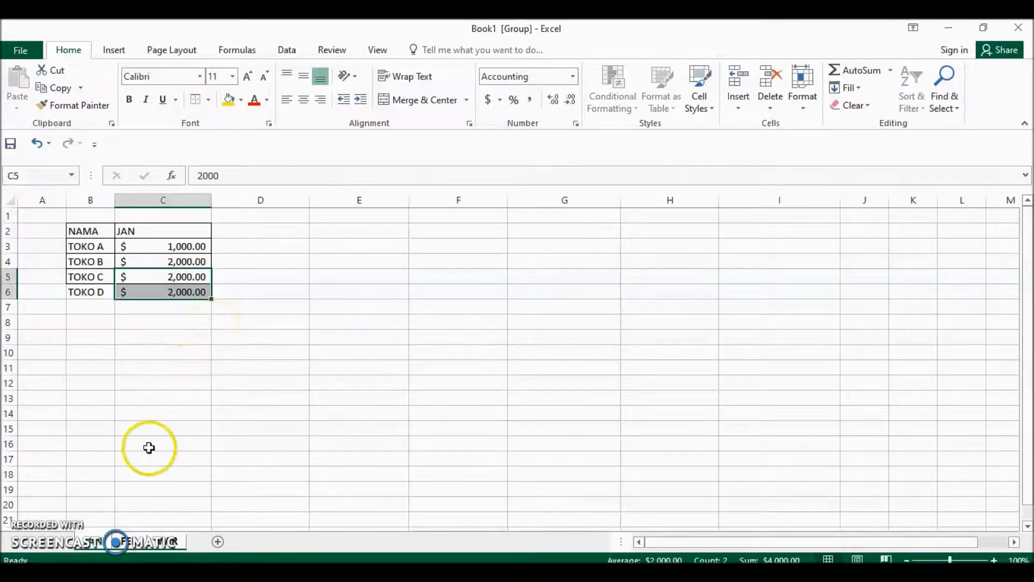
# Check the TOKO D row on the FEB and MAR sheets against the TOKO C amounts.
pyautogui.click(128, 543)
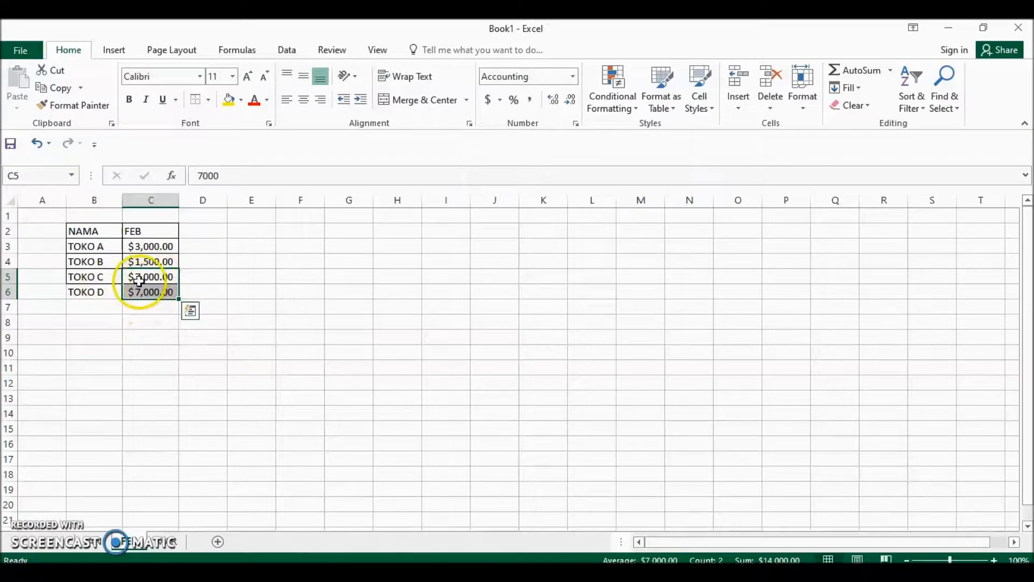
pyautogui.click(162, 545)
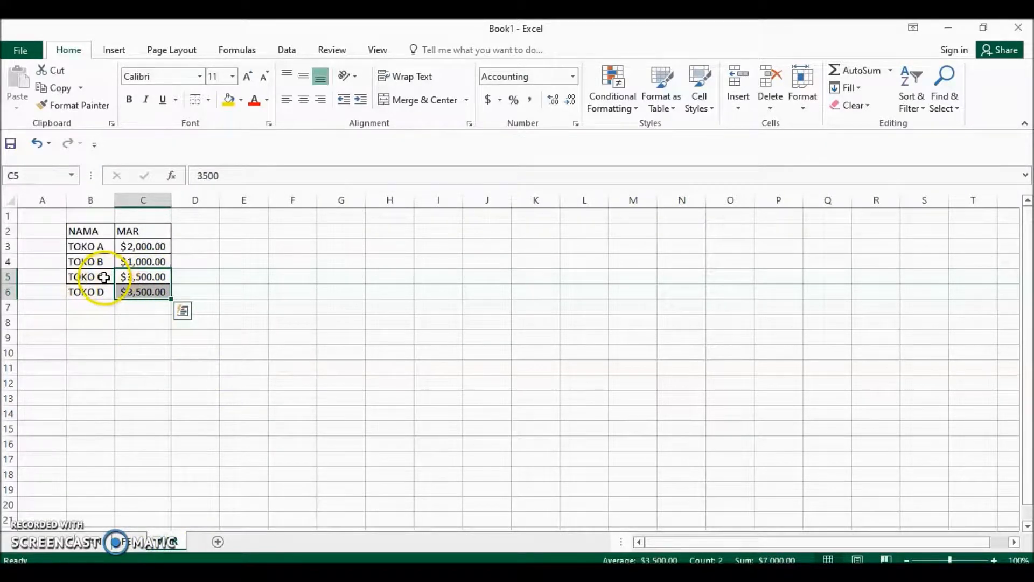
pyautogui.click(131, 311)
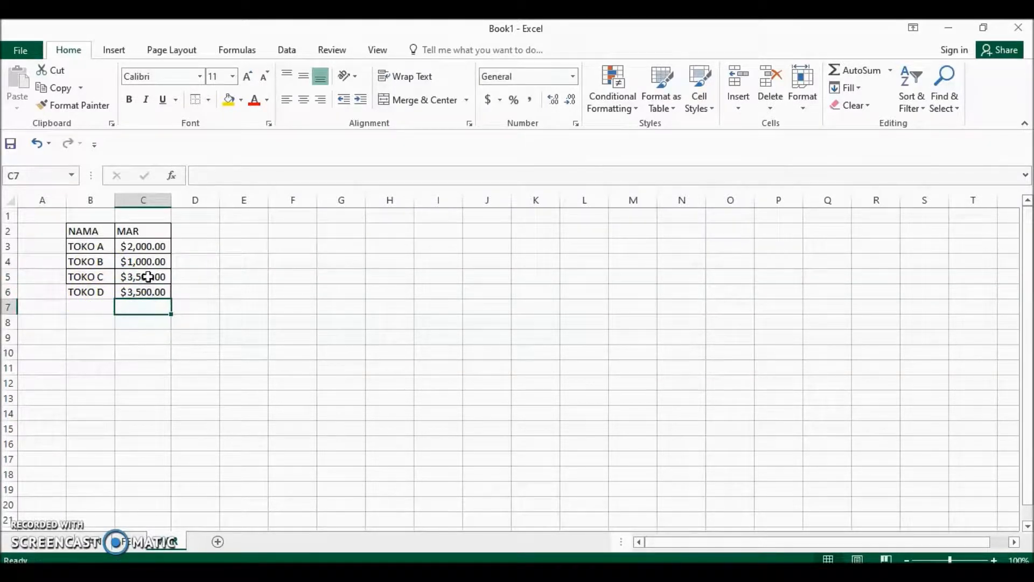
pyautogui.click(147, 277)
pyautogui.click(143, 318)
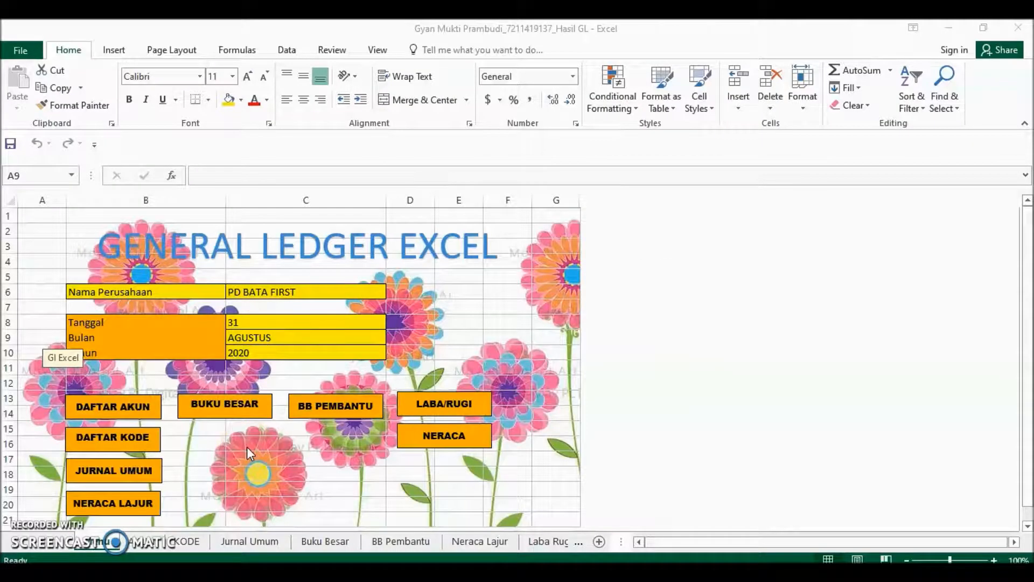
# In the General Ledger workbook of PD BATA FIRST, jump to the Neraca sheet and to Neraca Lajur through the Activate sheet list.
pyautogui.click(192, 417)
pyautogui.click(50, 545)
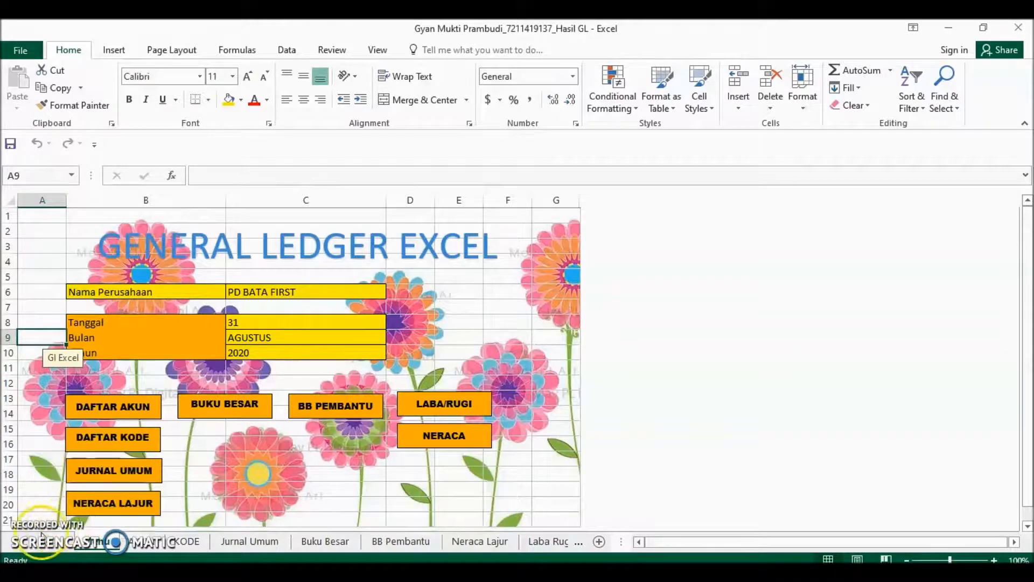
pyautogui.rightClick(37, 547)
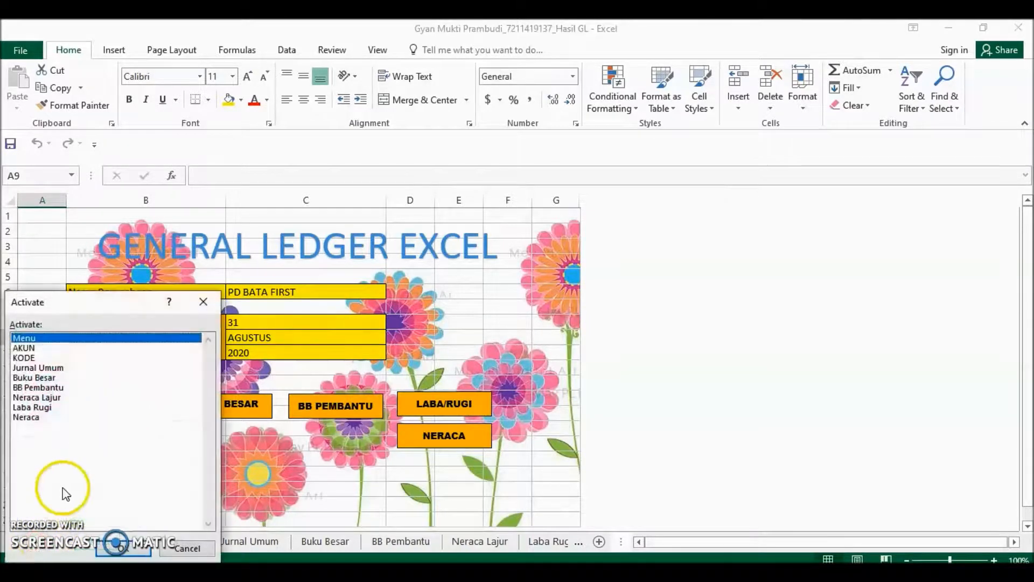
pyautogui.doubleClick(34, 420)
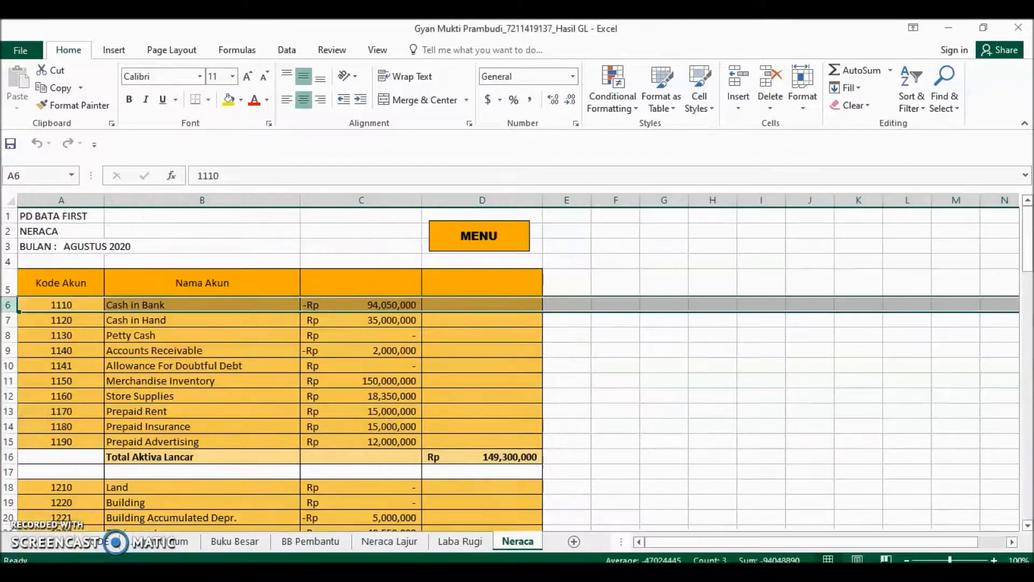
pyautogui.rightClick(32, 544)
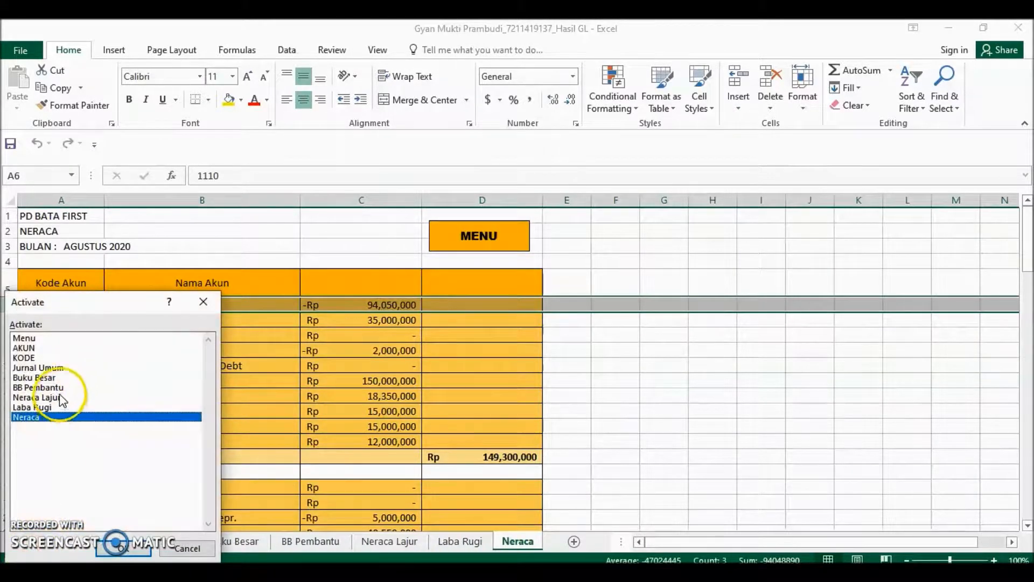
pyautogui.doubleClick(59, 397)
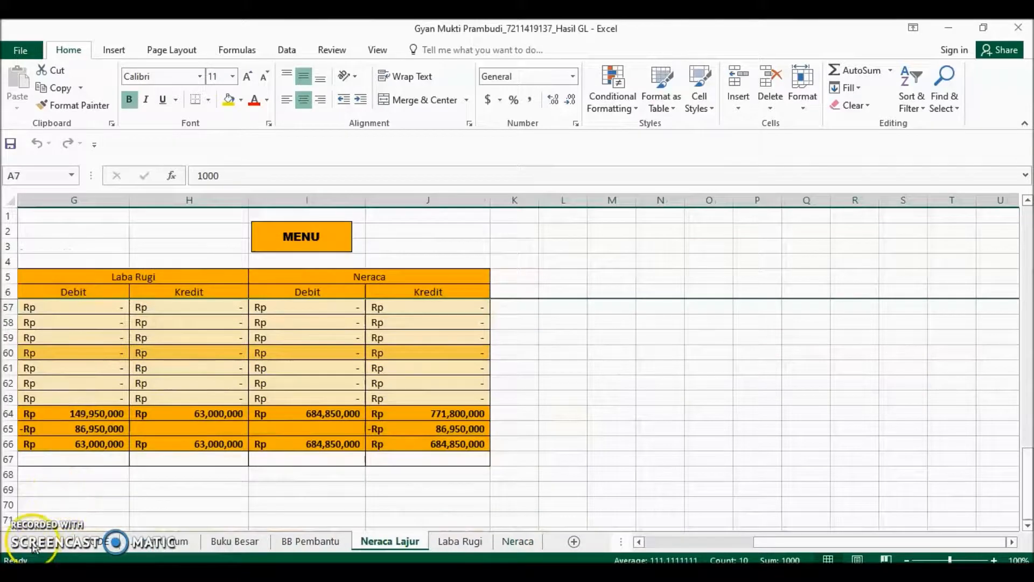
pyautogui.rightClick(34, 546)
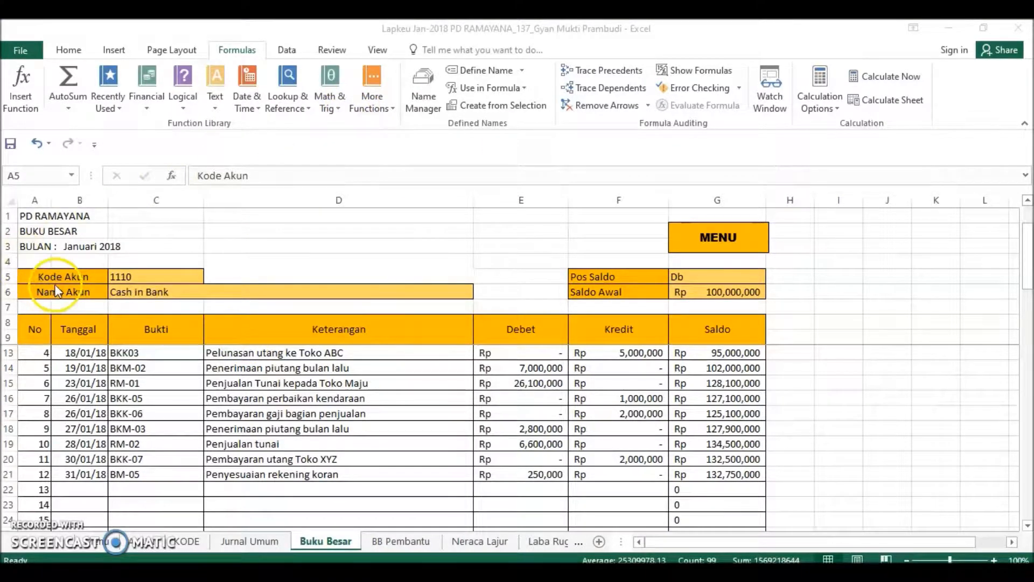
# On the Buku Besar sheet of the PD RAMAYANA workbook, select A5:G21 and display the formulas instead of their results.
pyautogui.hotkey('ctrl', 'a')
pyautogui.click(222, 252)
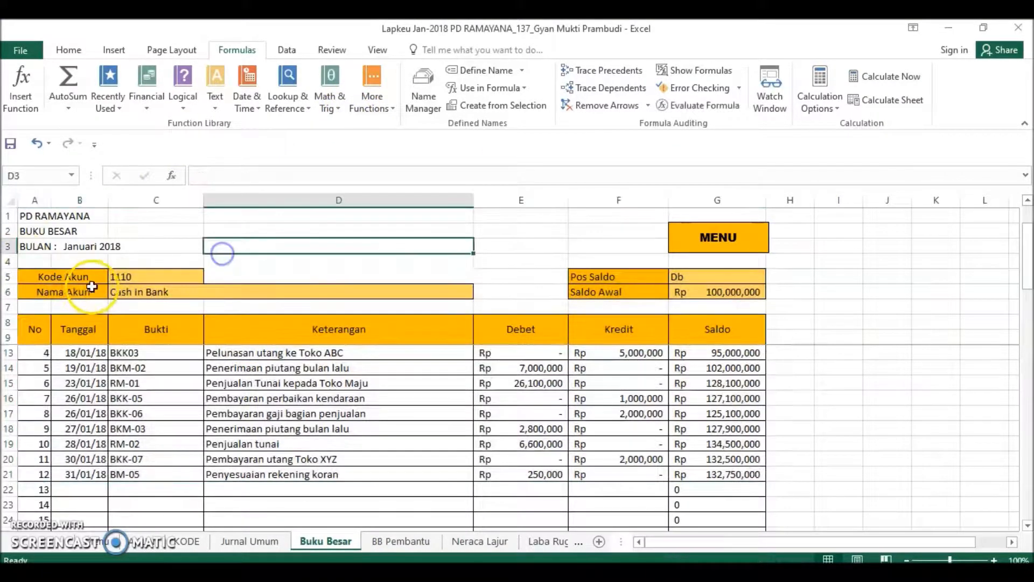
pyautogui.moveTo(69, 279); pyautogui.dragTo(715, 460)
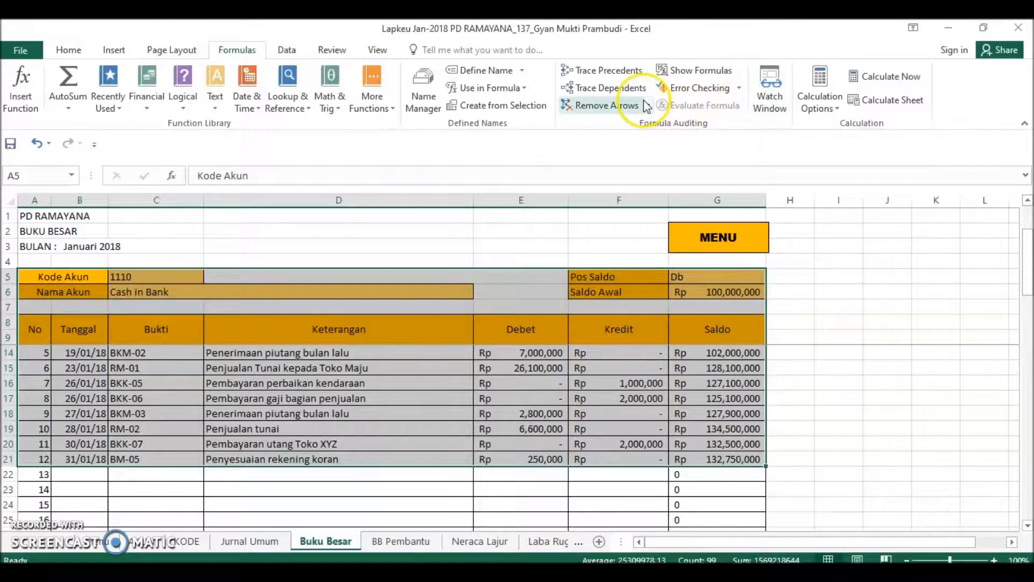
pyautogui.click(694, 72)
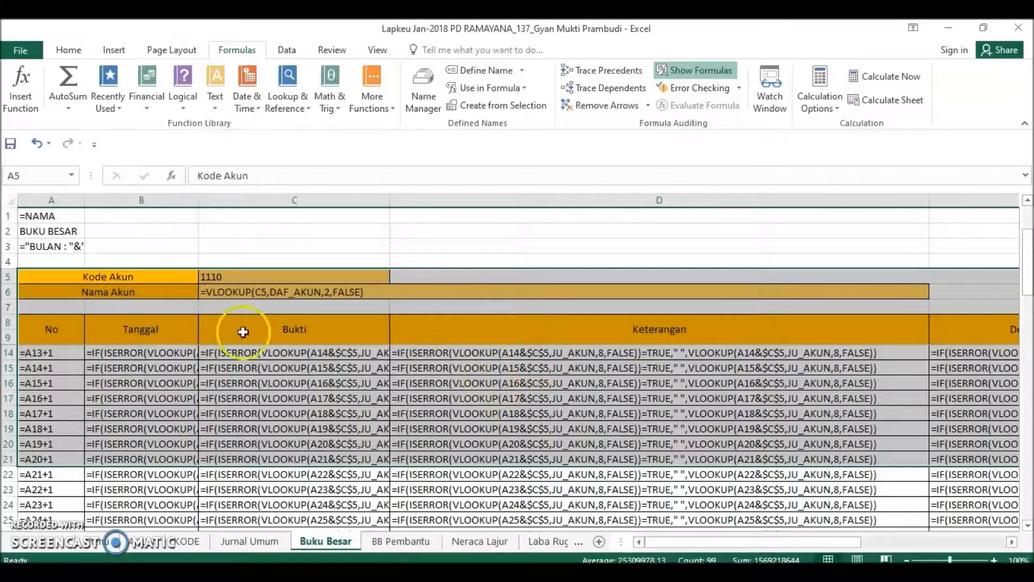
pyautogui.scroll(-1, 496, 279)
pyautogui.scroll(3, 517, 301)
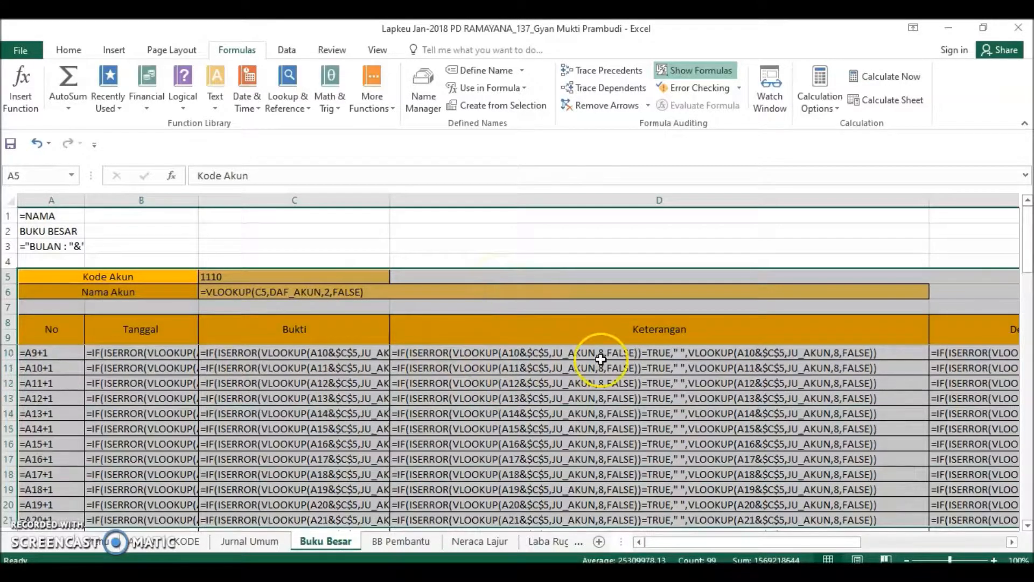
pyautogui.hscroll(3, 593, 425)
pyautogui.hscroll(-3, 586, 419)
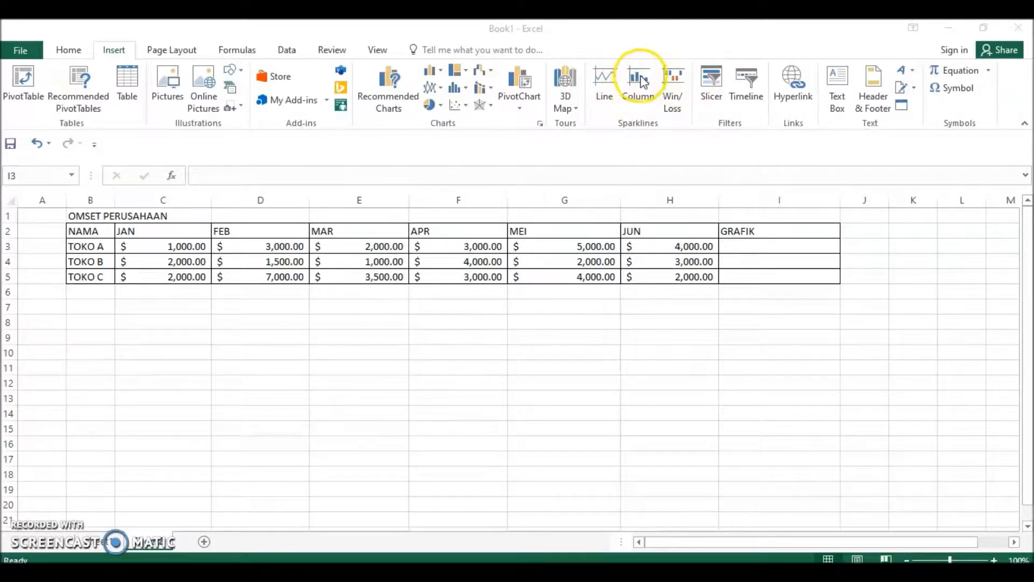
# Insert a line sparkline in I3 from the TOKO A data in C3:H3 and fill it down to I5.
pyautogui.doubleClick(739, 244)
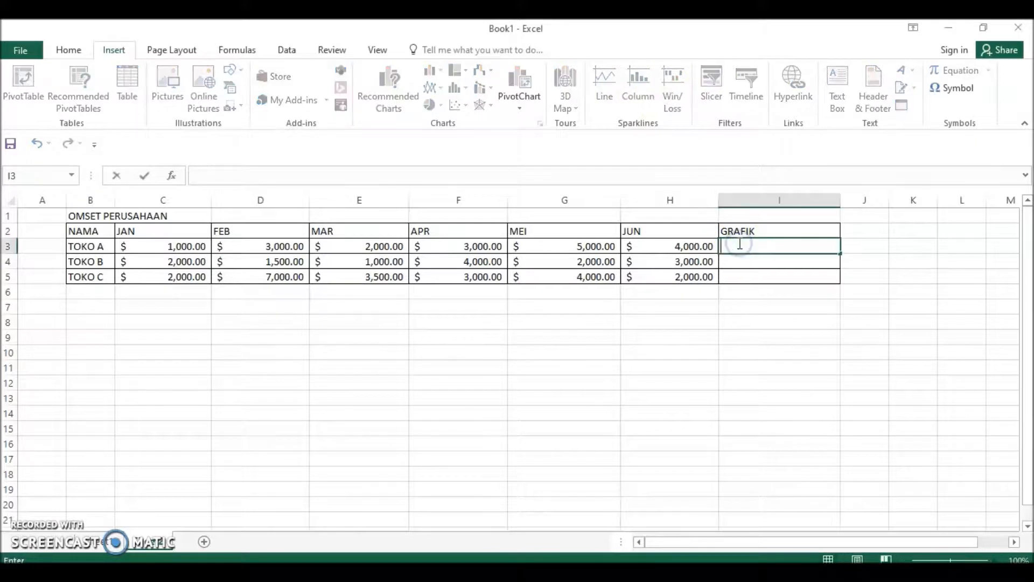
pyautogui.click(767, 272)
pyautogui.click(765, 245)
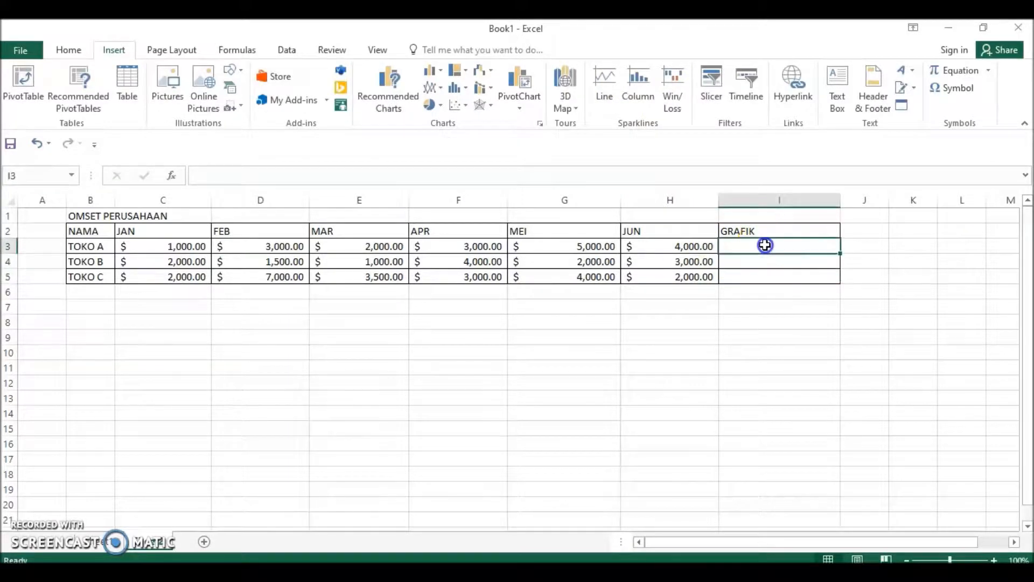
pyautogui.click(611, 77)
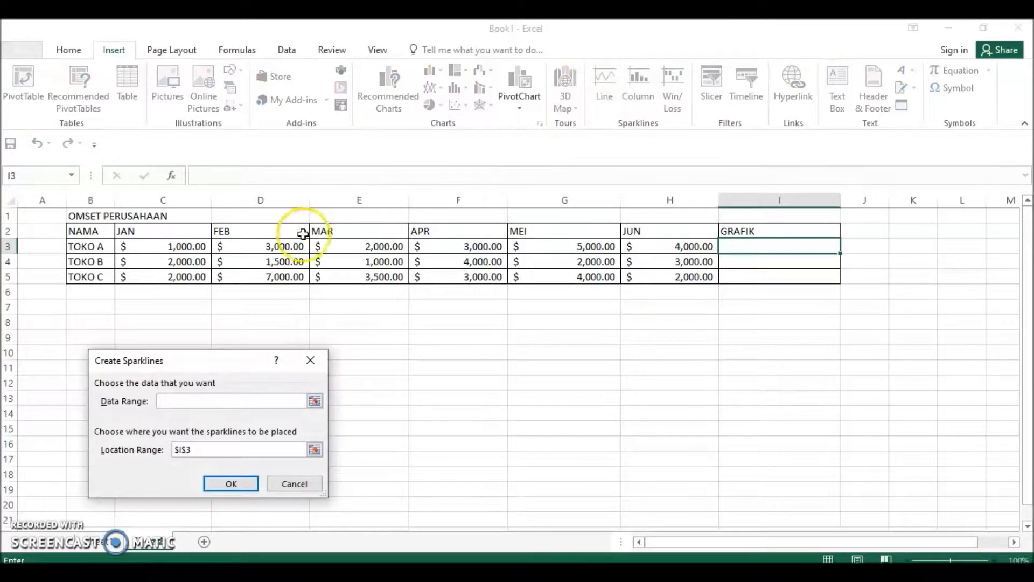
pyautogui.moveTo(186, 246); pyautogui.dragTo(664, 256)
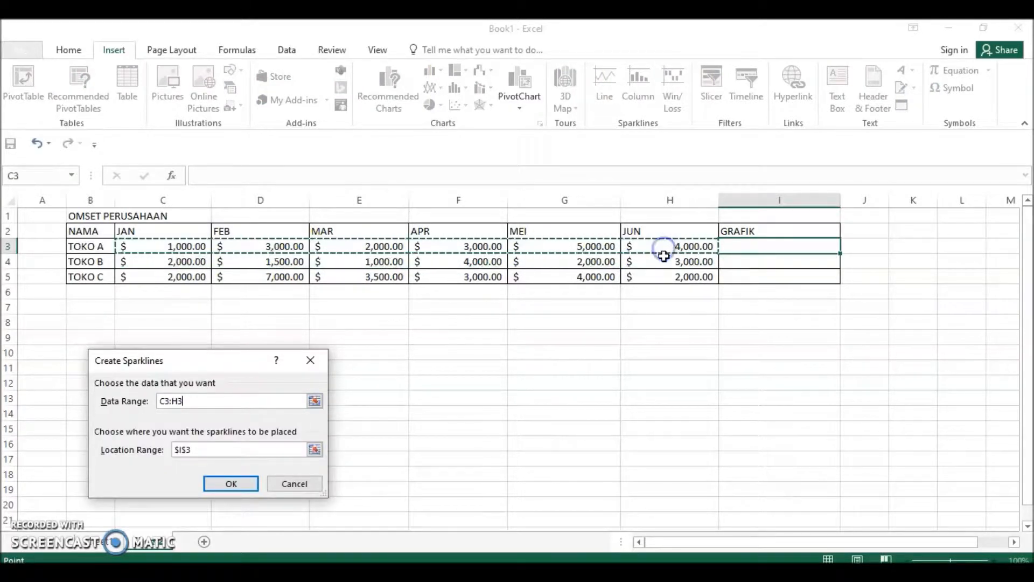
pyautogui.click(224, 485)
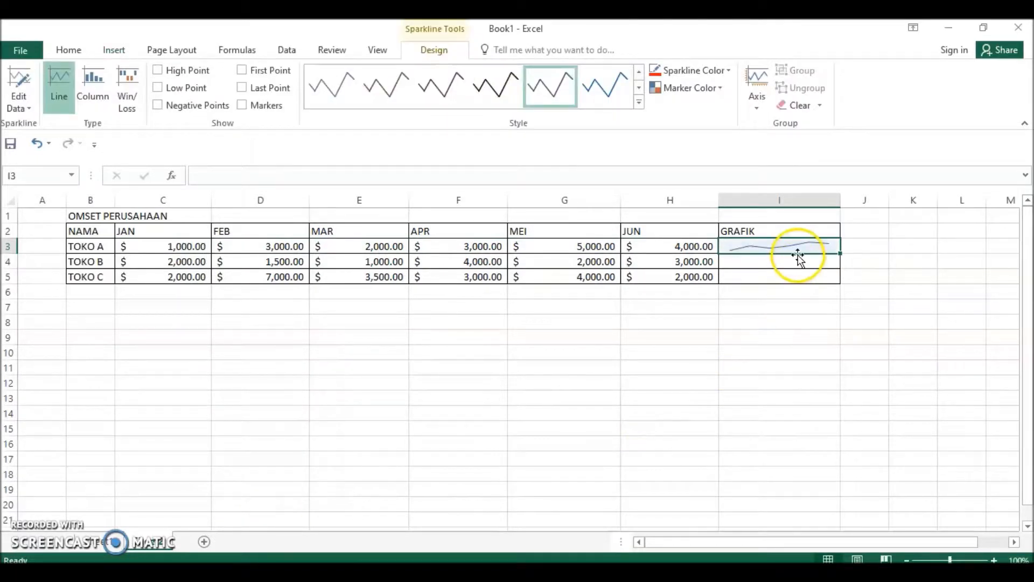
pyautogui.moveTo(840, 253); pyautogui.dragTo(832, 281)
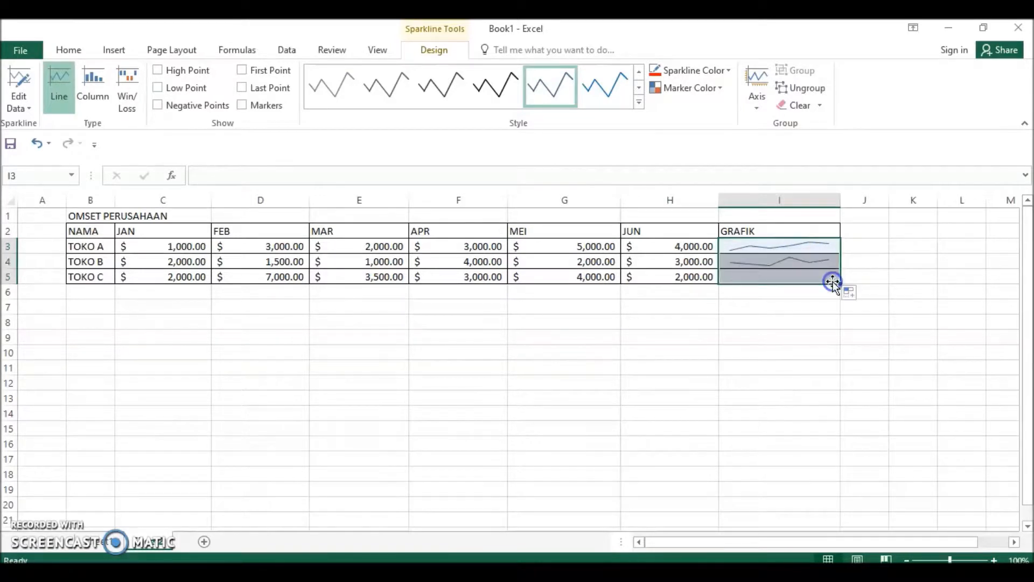
# Set the line colour of the GRAFIK sparklines in I3:I5 to red.
pyautogui.click(775, 300)
pyautogui.click(716, 72)
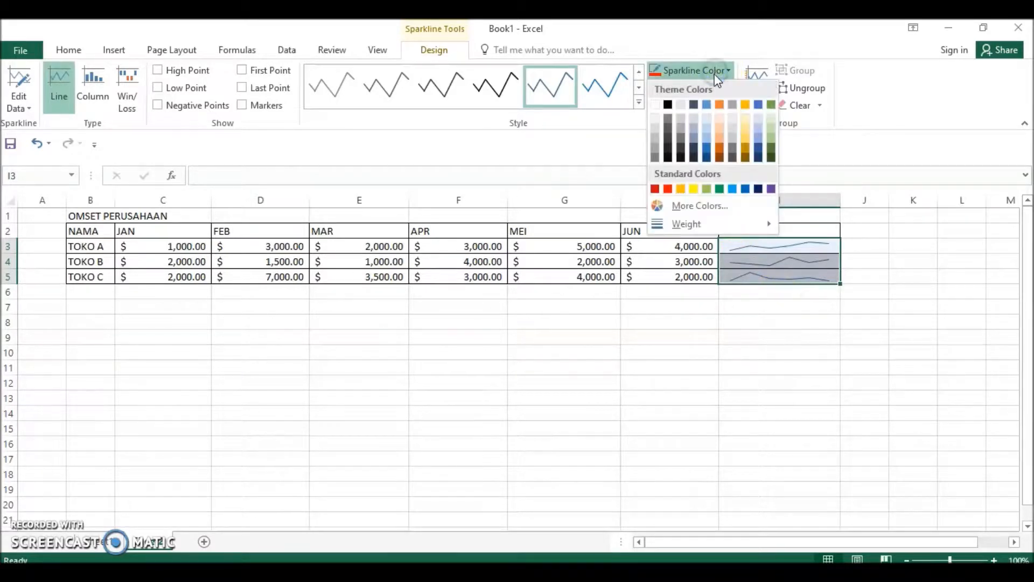
pyautogui.click(672, 187)
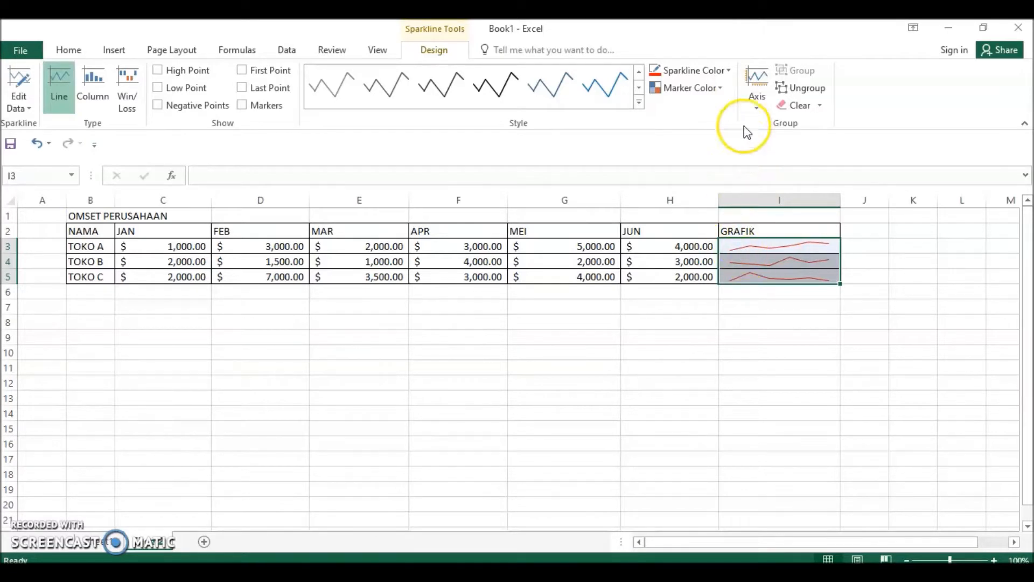
# Mark the high points of the I3:I5 sparklines in black and their low points in green.
pyautogui.click(718, 89)
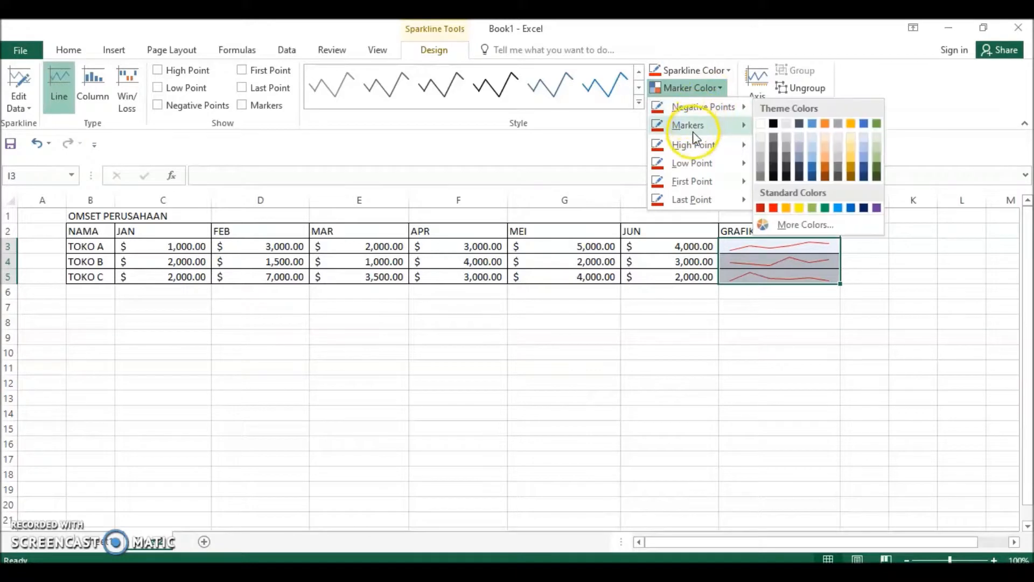
pyautogui.moveTo(695, 145)
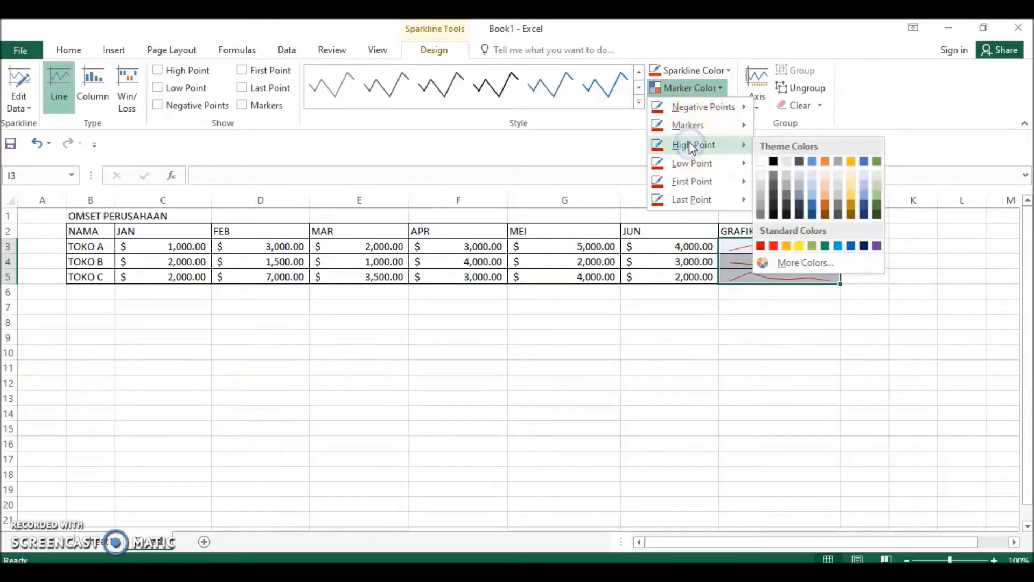
pyautogui.click(773, 162)
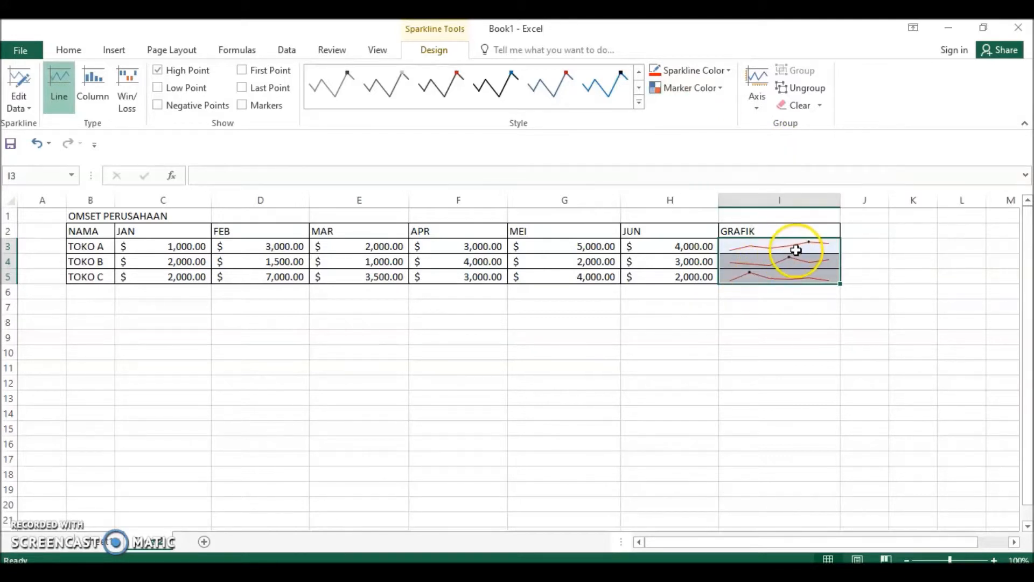
pyautogui.click(721, 88)
pyautogui.click(716, 144)
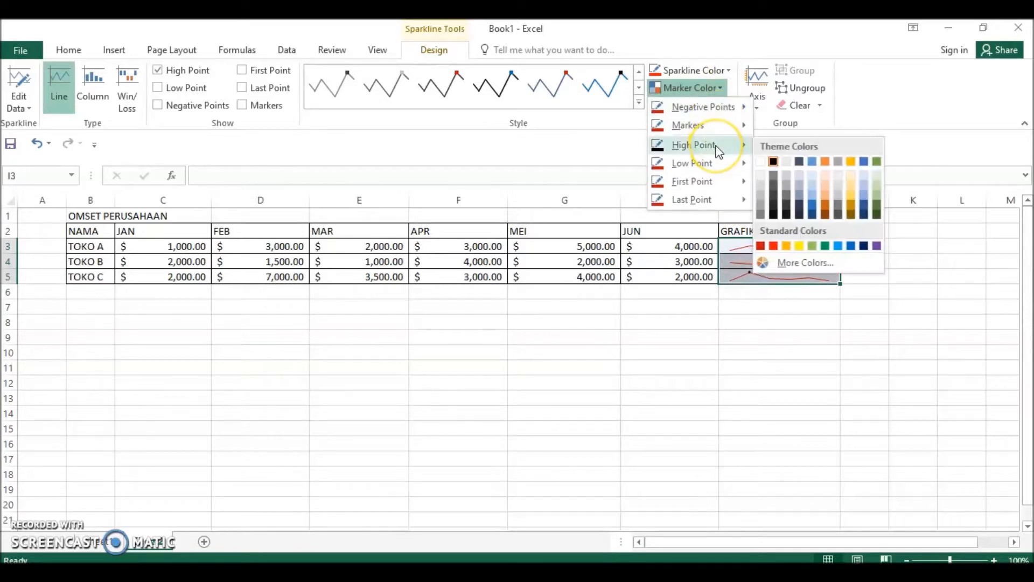
pyautogui.moveTo(712, 162)
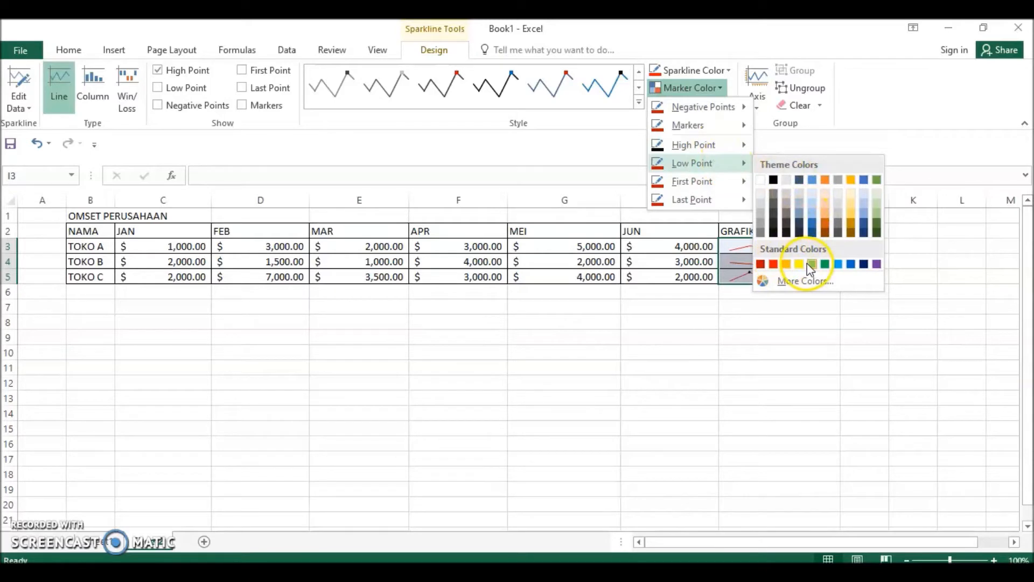
pyautogui.click(826, 265)
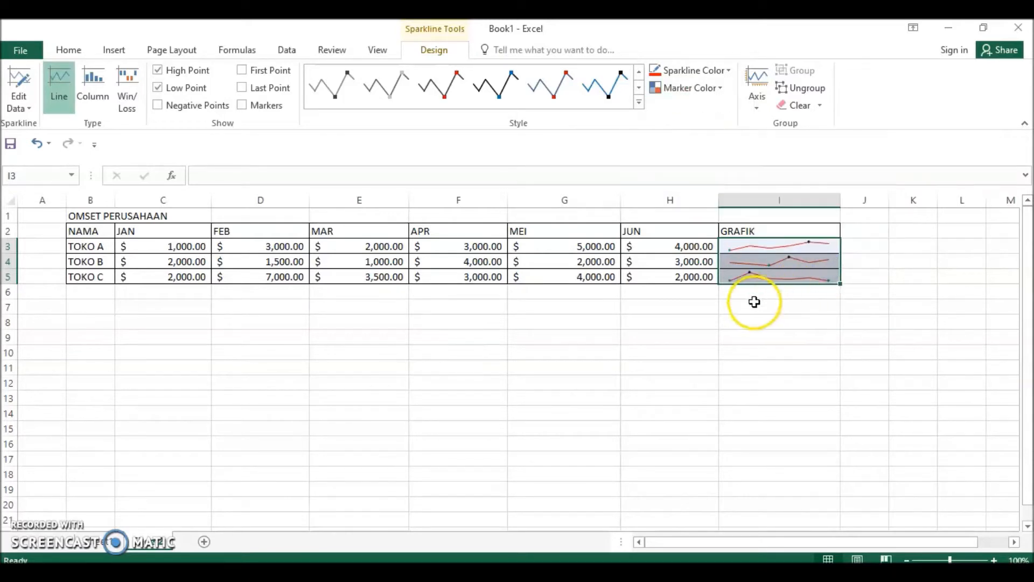